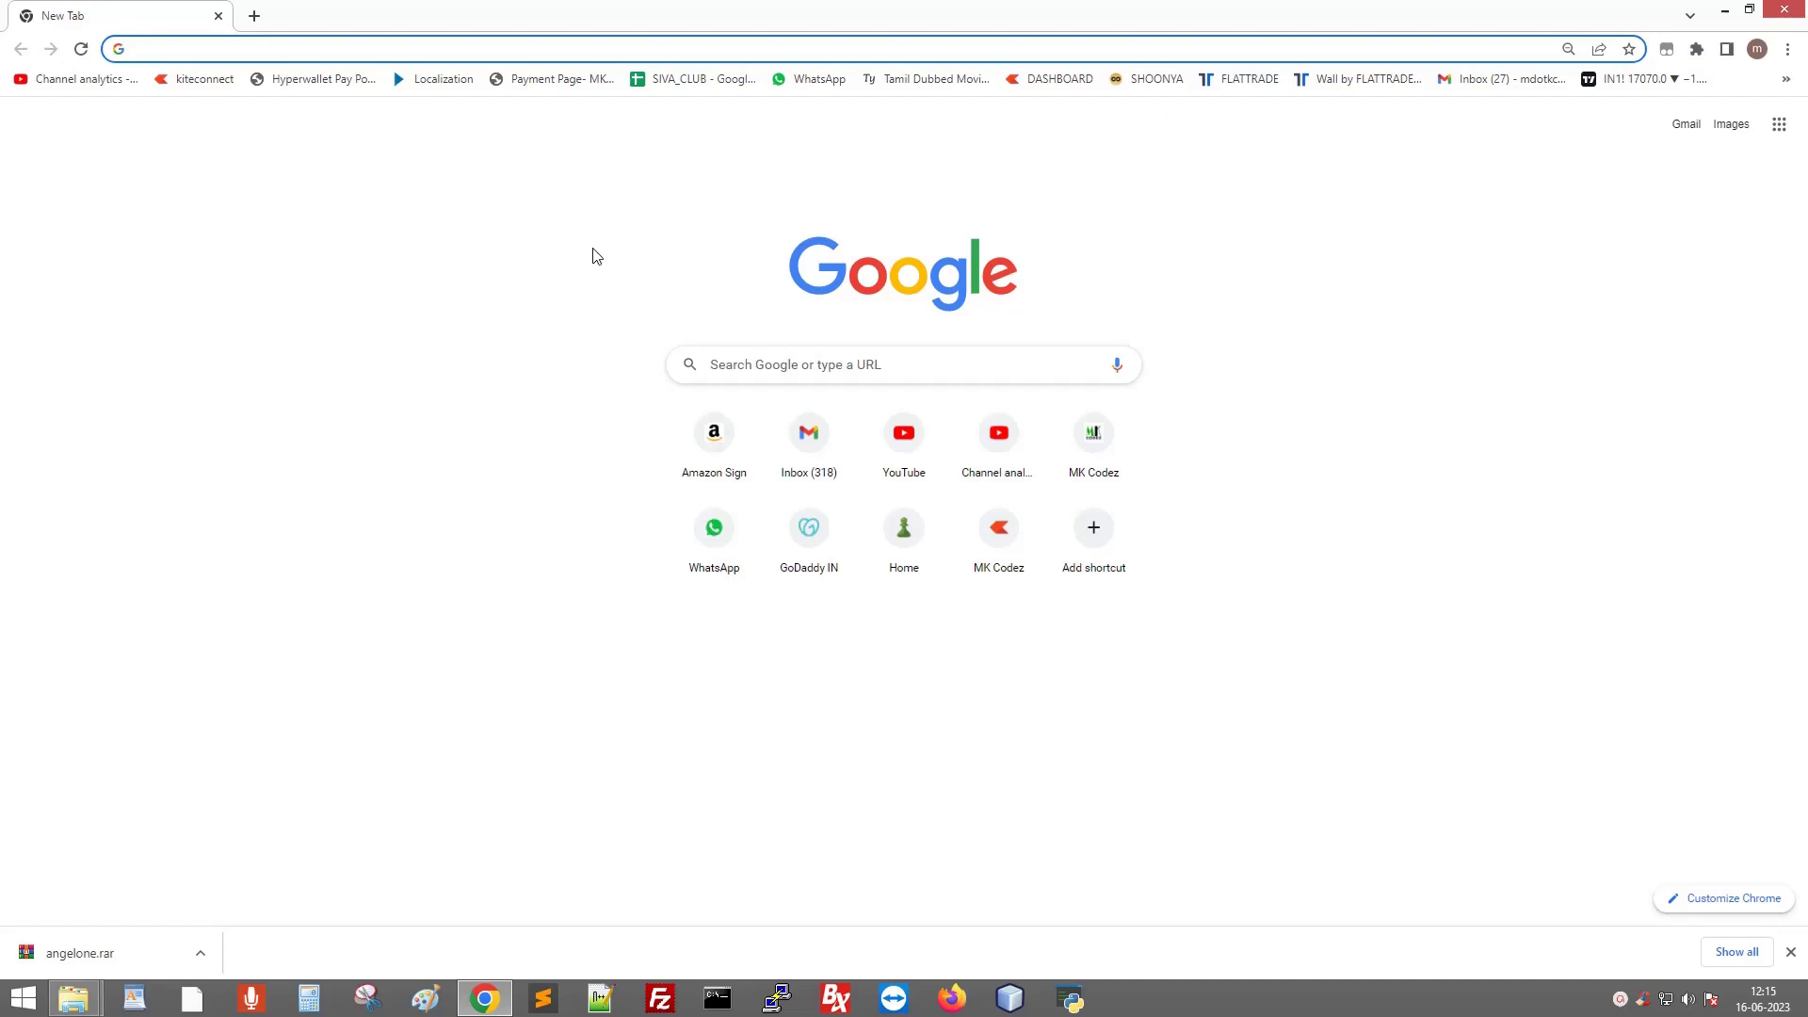
# Open mkcodez.com in Chrome by accepting the 'mk' address-bar autocompletion.
pyautogui.click(308, 48)
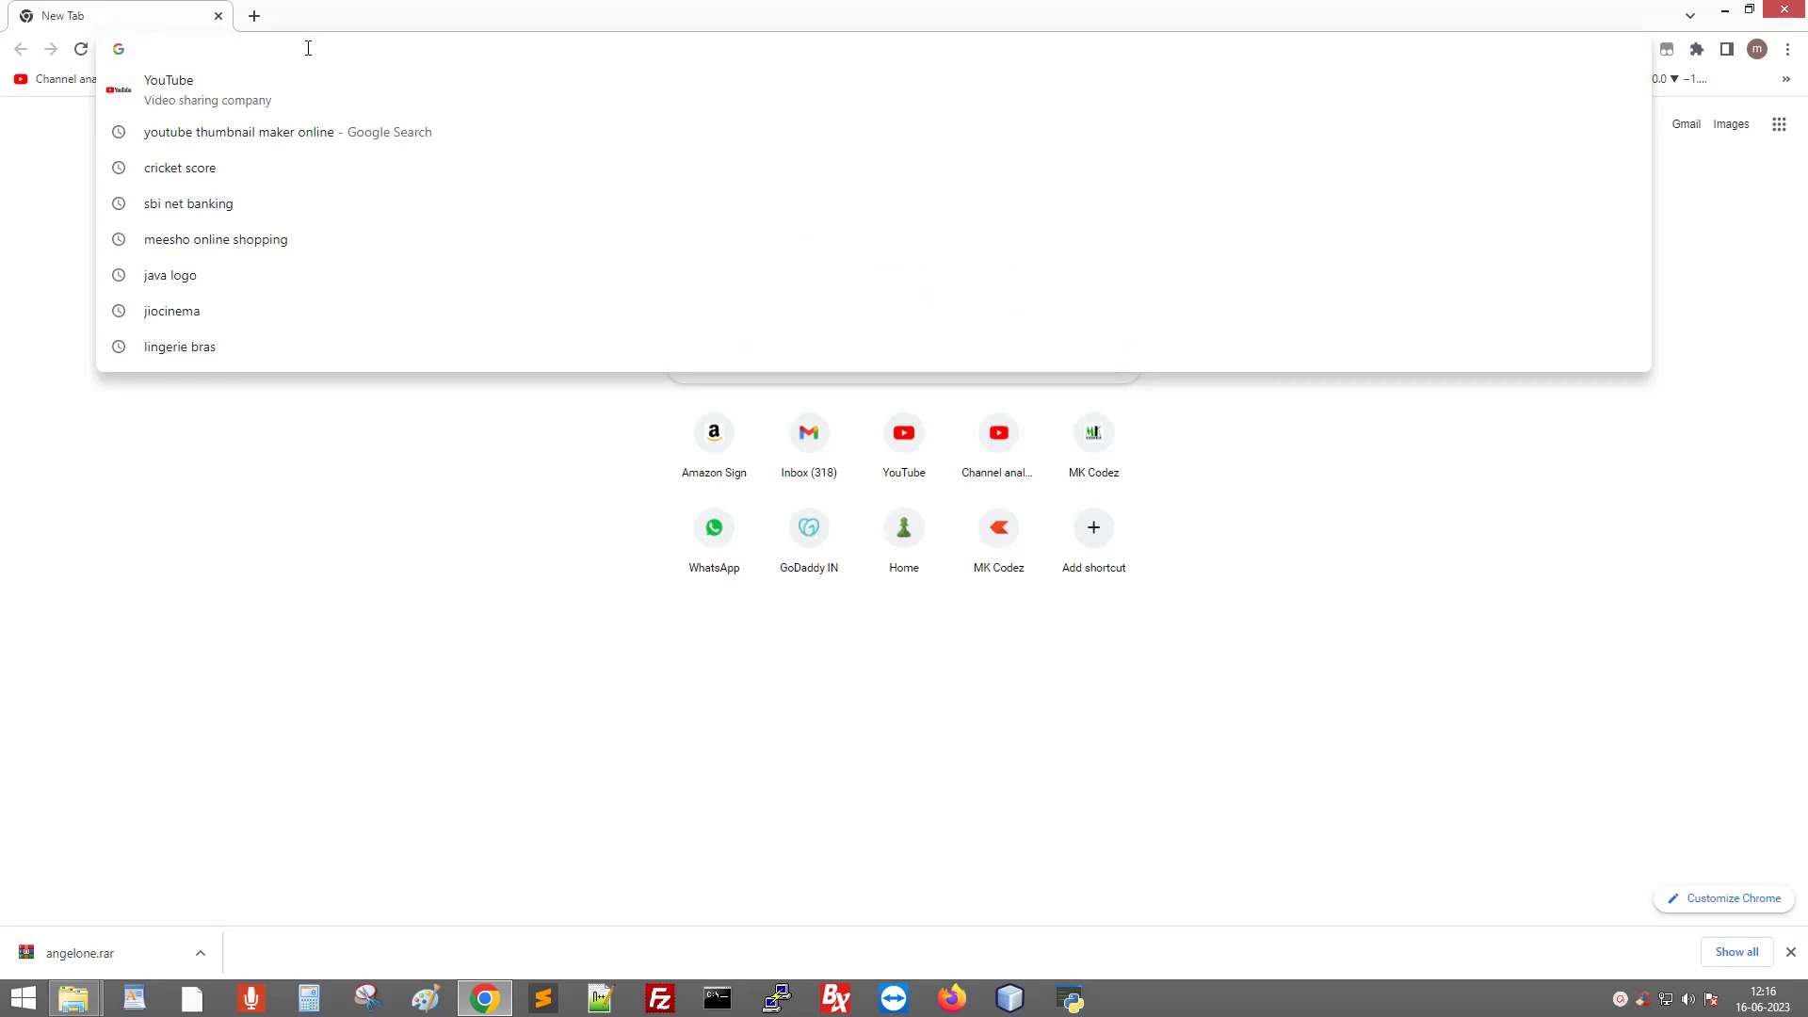
pyautogui.write('mk')
pyautogui.press('Return')
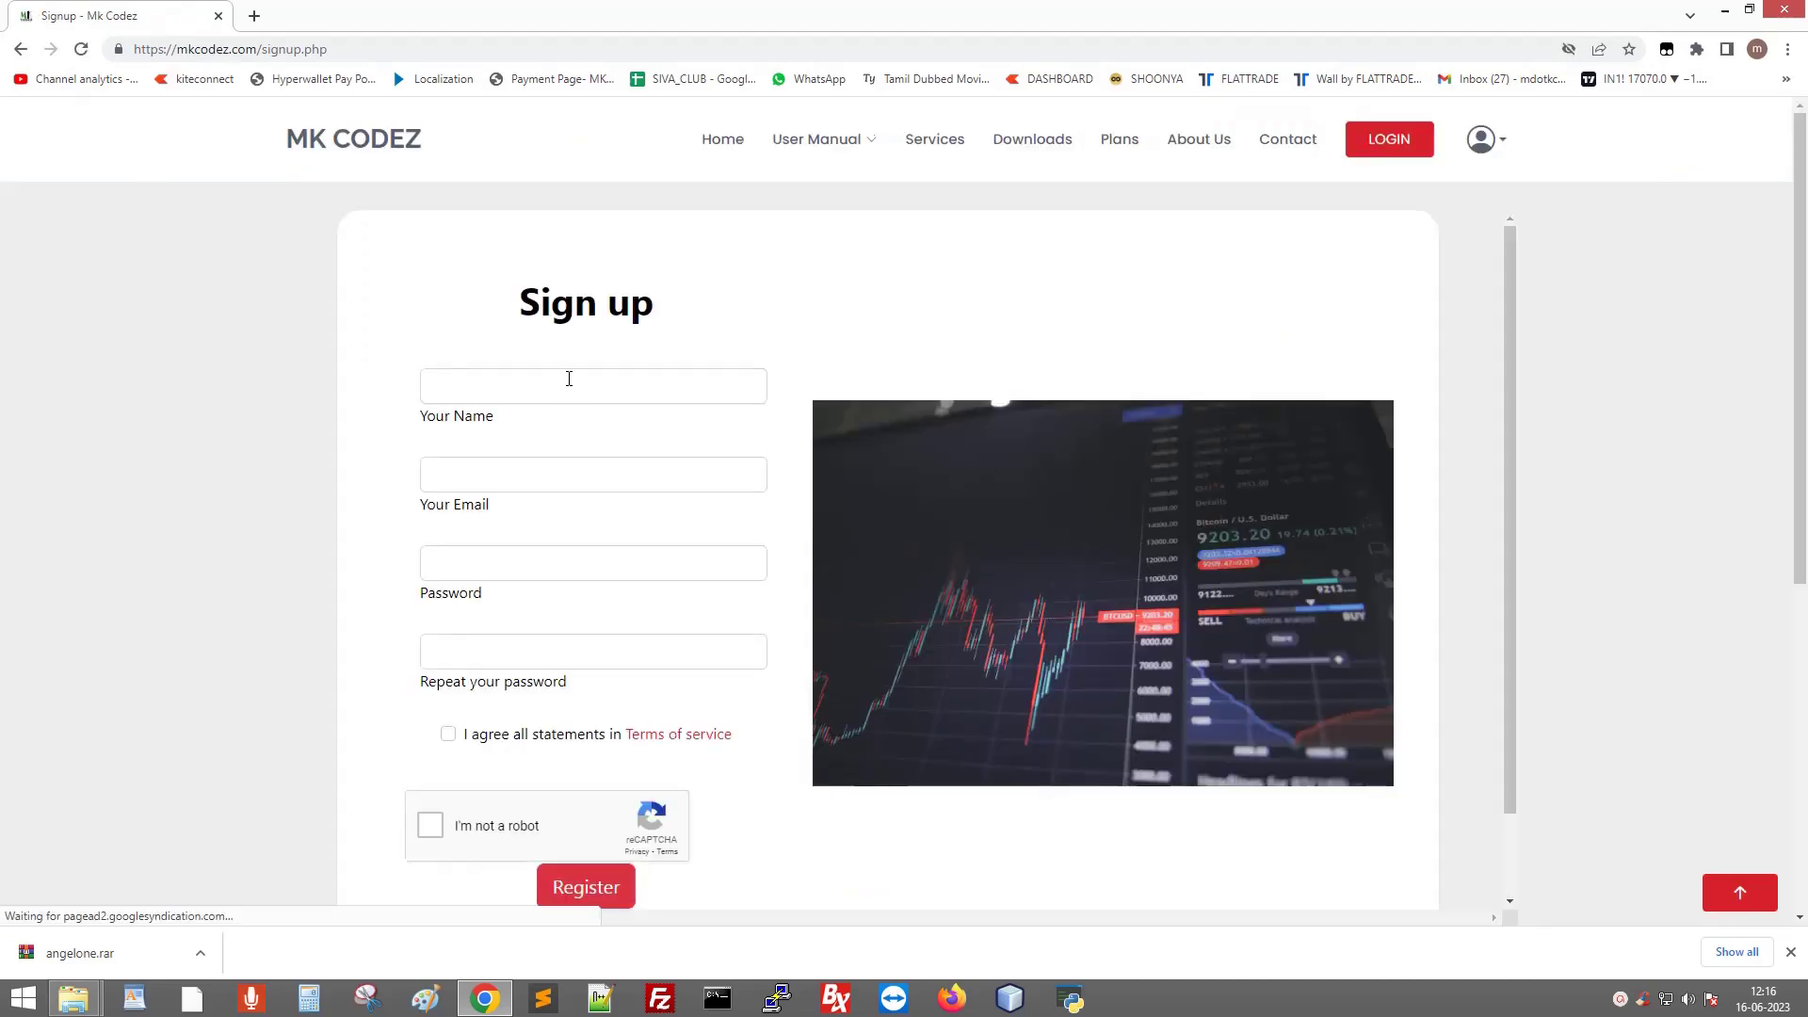
# Log in to MK Codez with the saved e-mail, the account password and the reCAPTCHA check.
pyautogui.click(1380, 151)
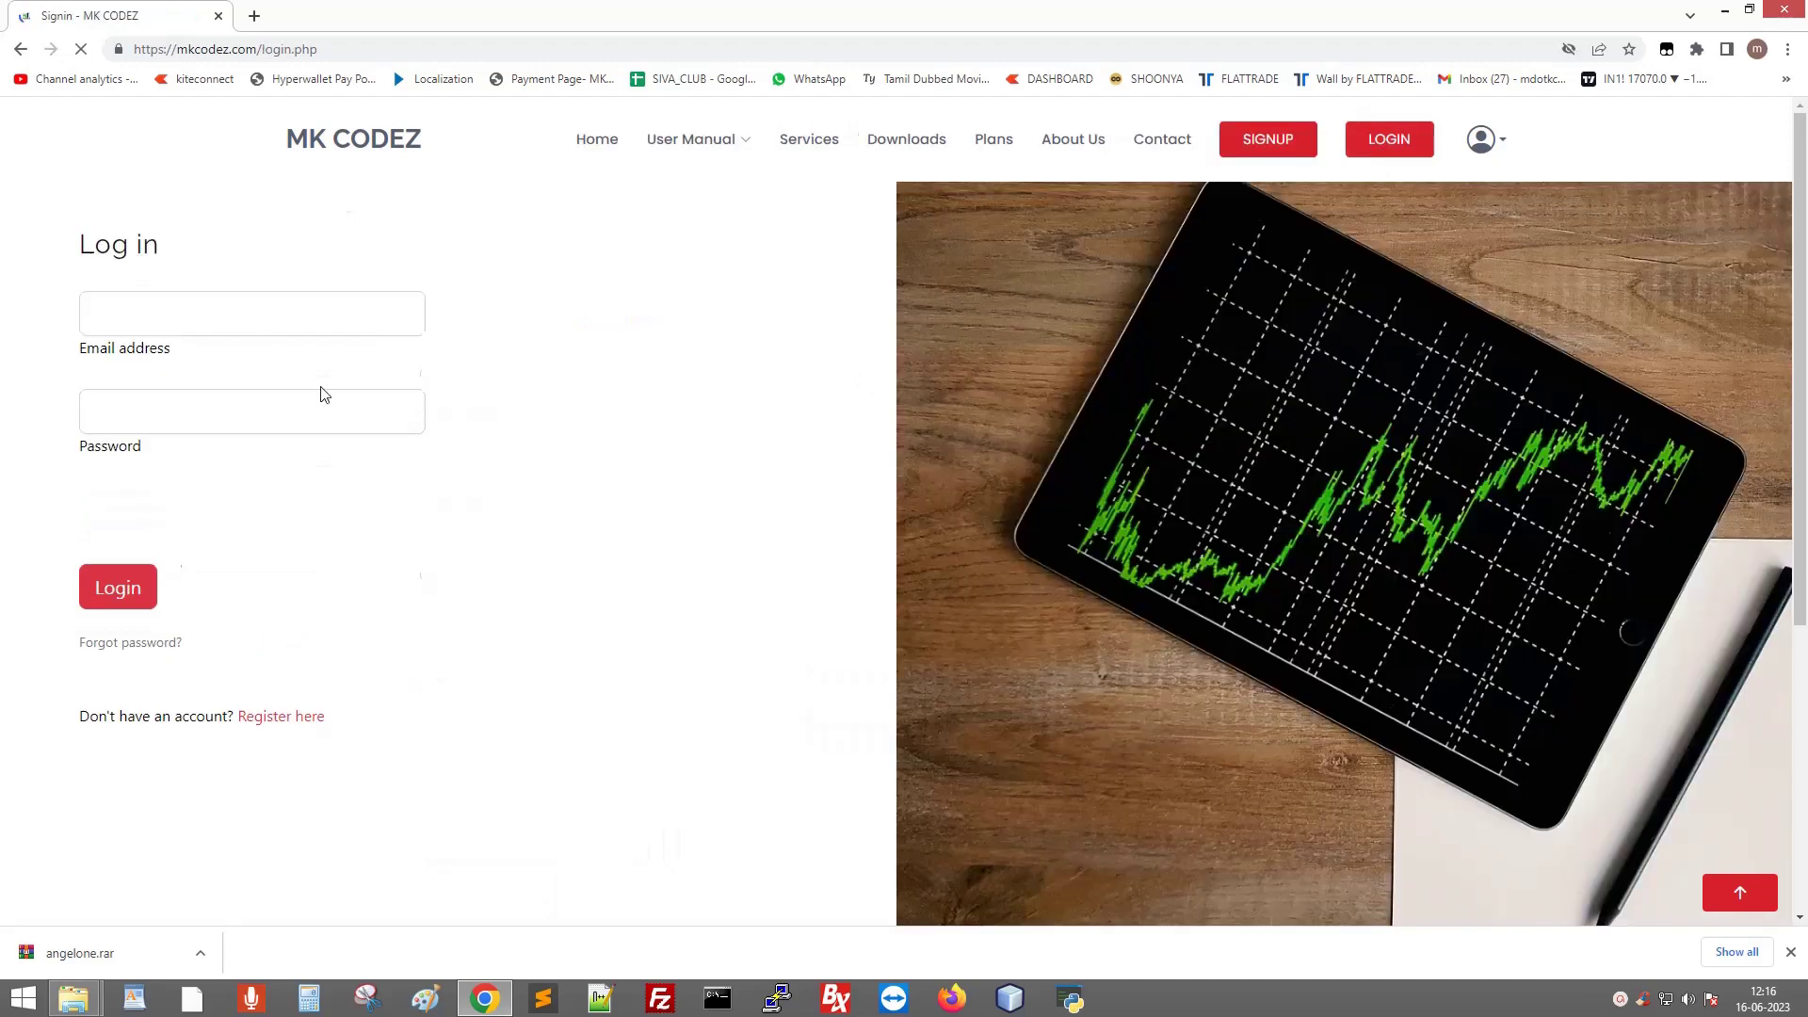
pyautogui.click(242, 302)
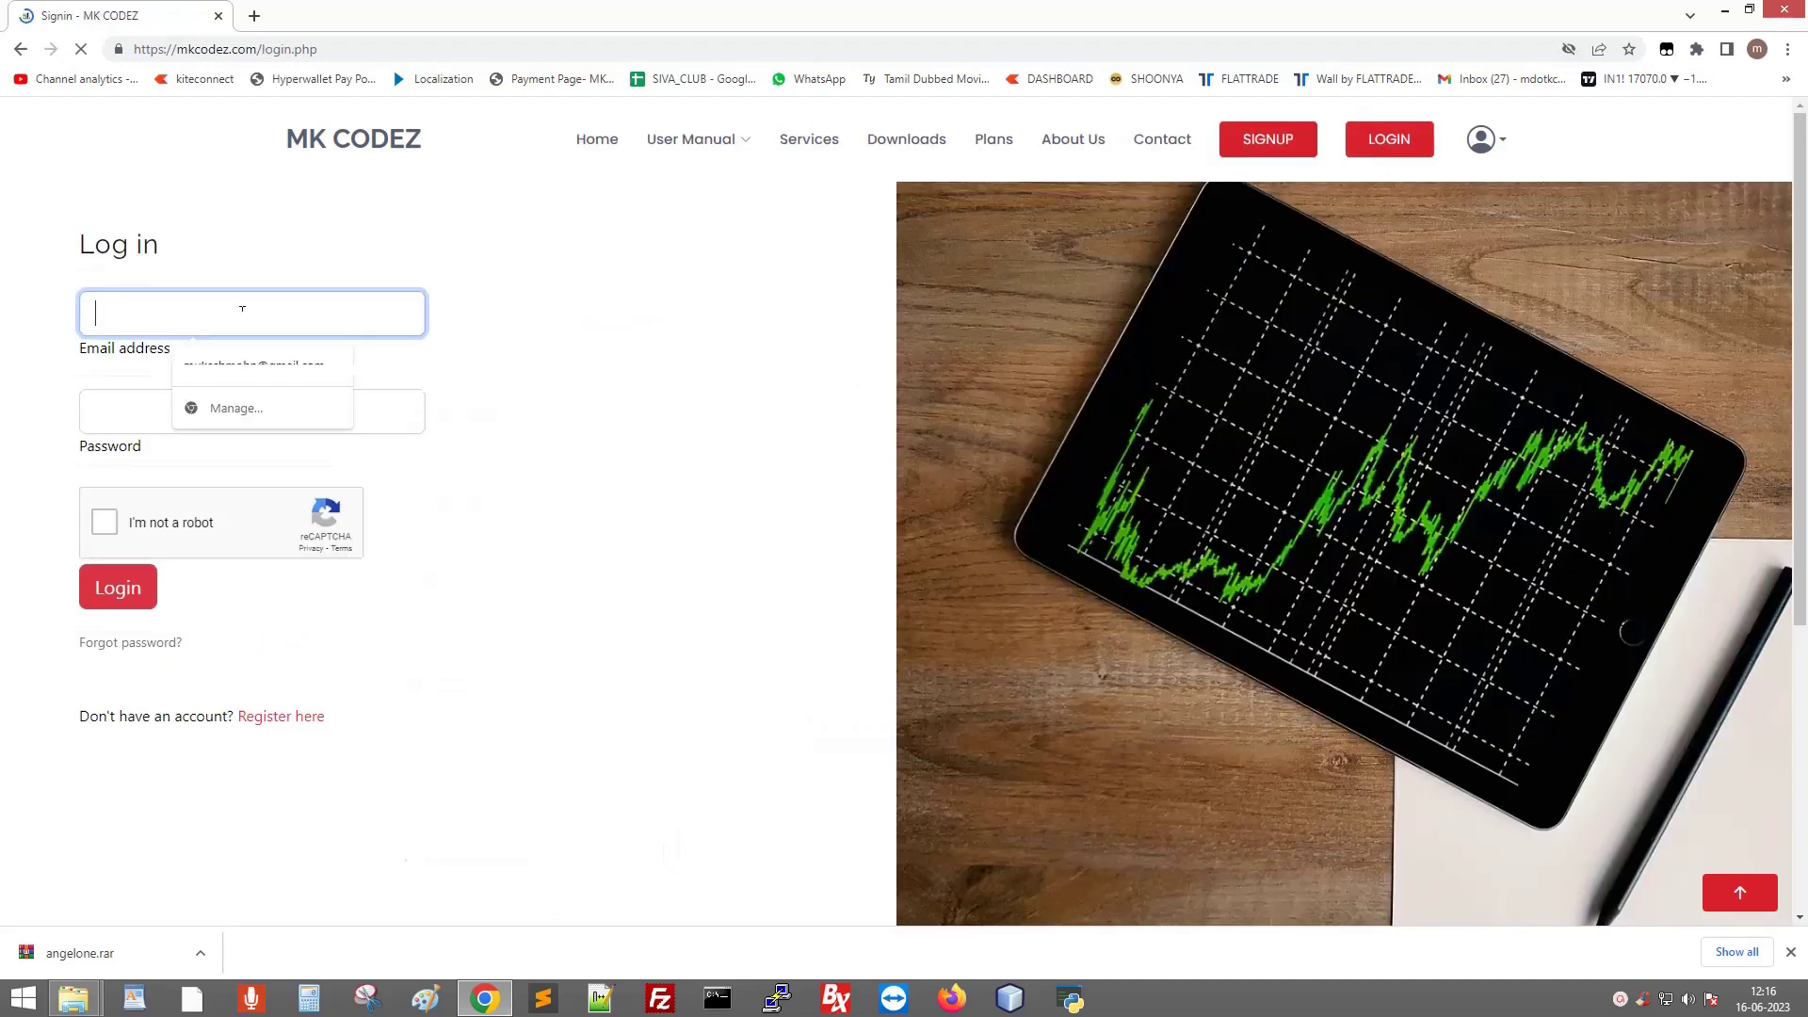
pyautogui.click(234, 376)
pyautogui.click(207, 430)
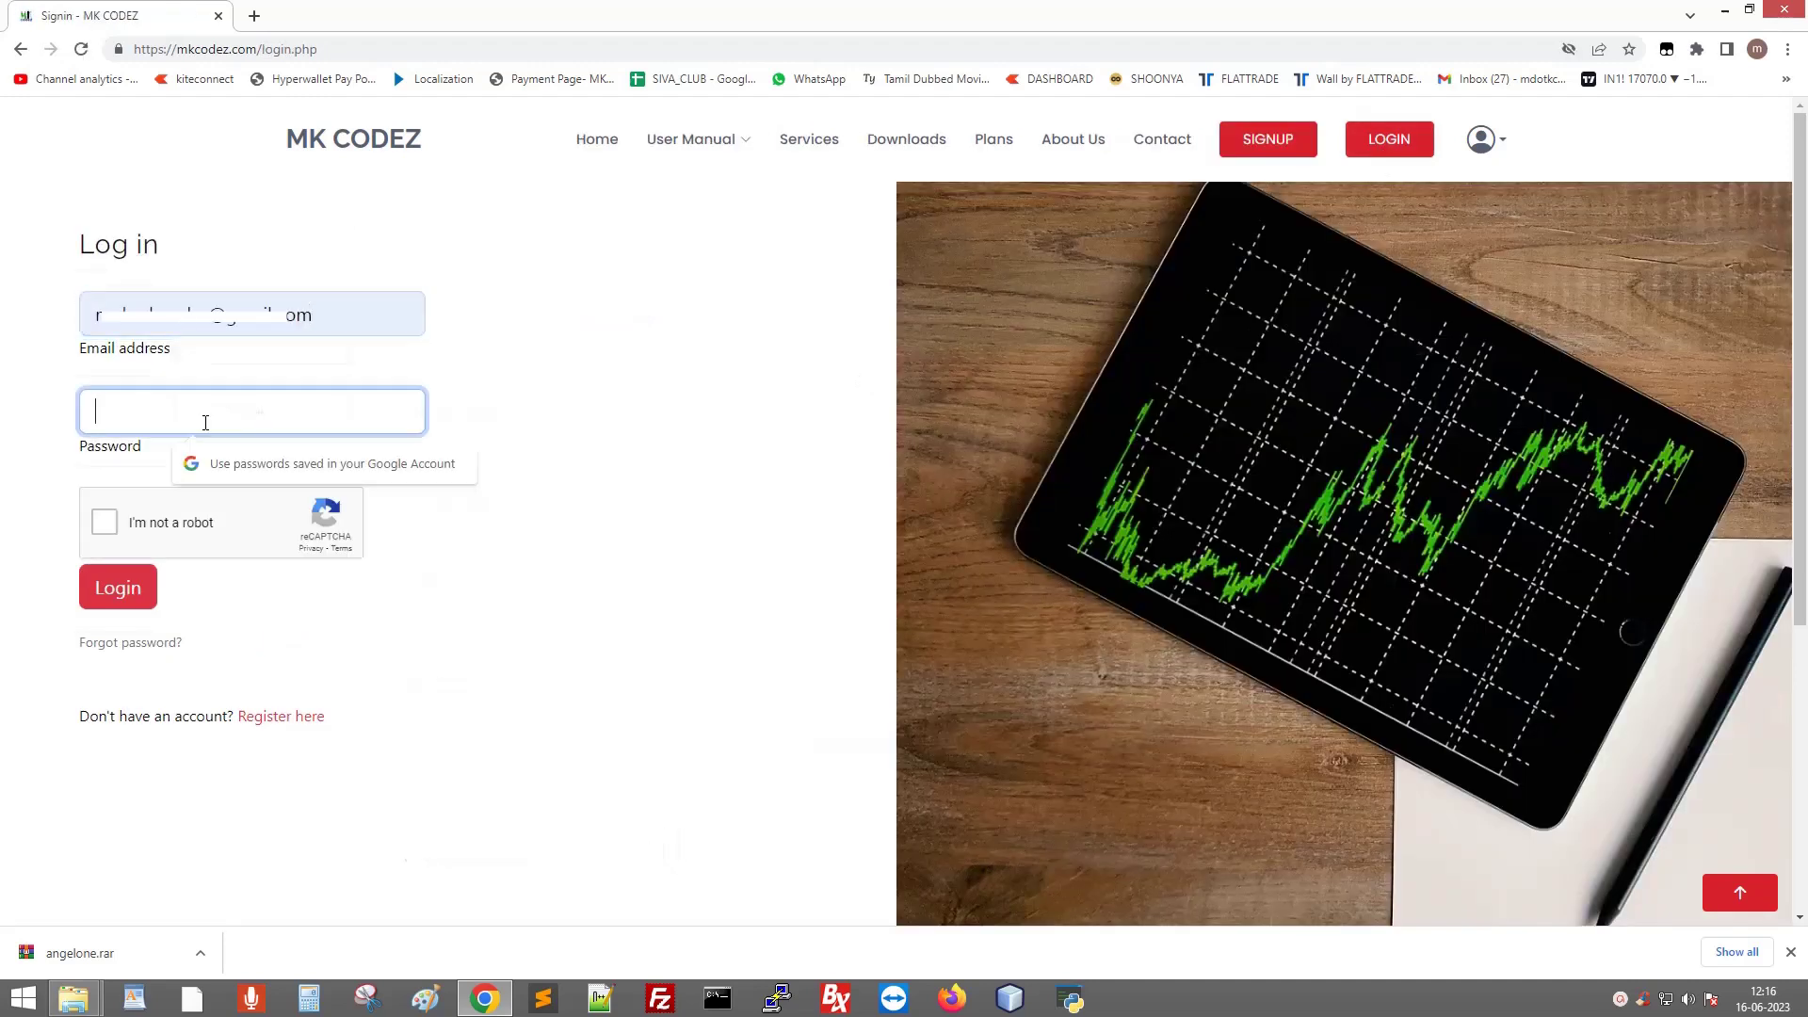
pyautogui.write('********')
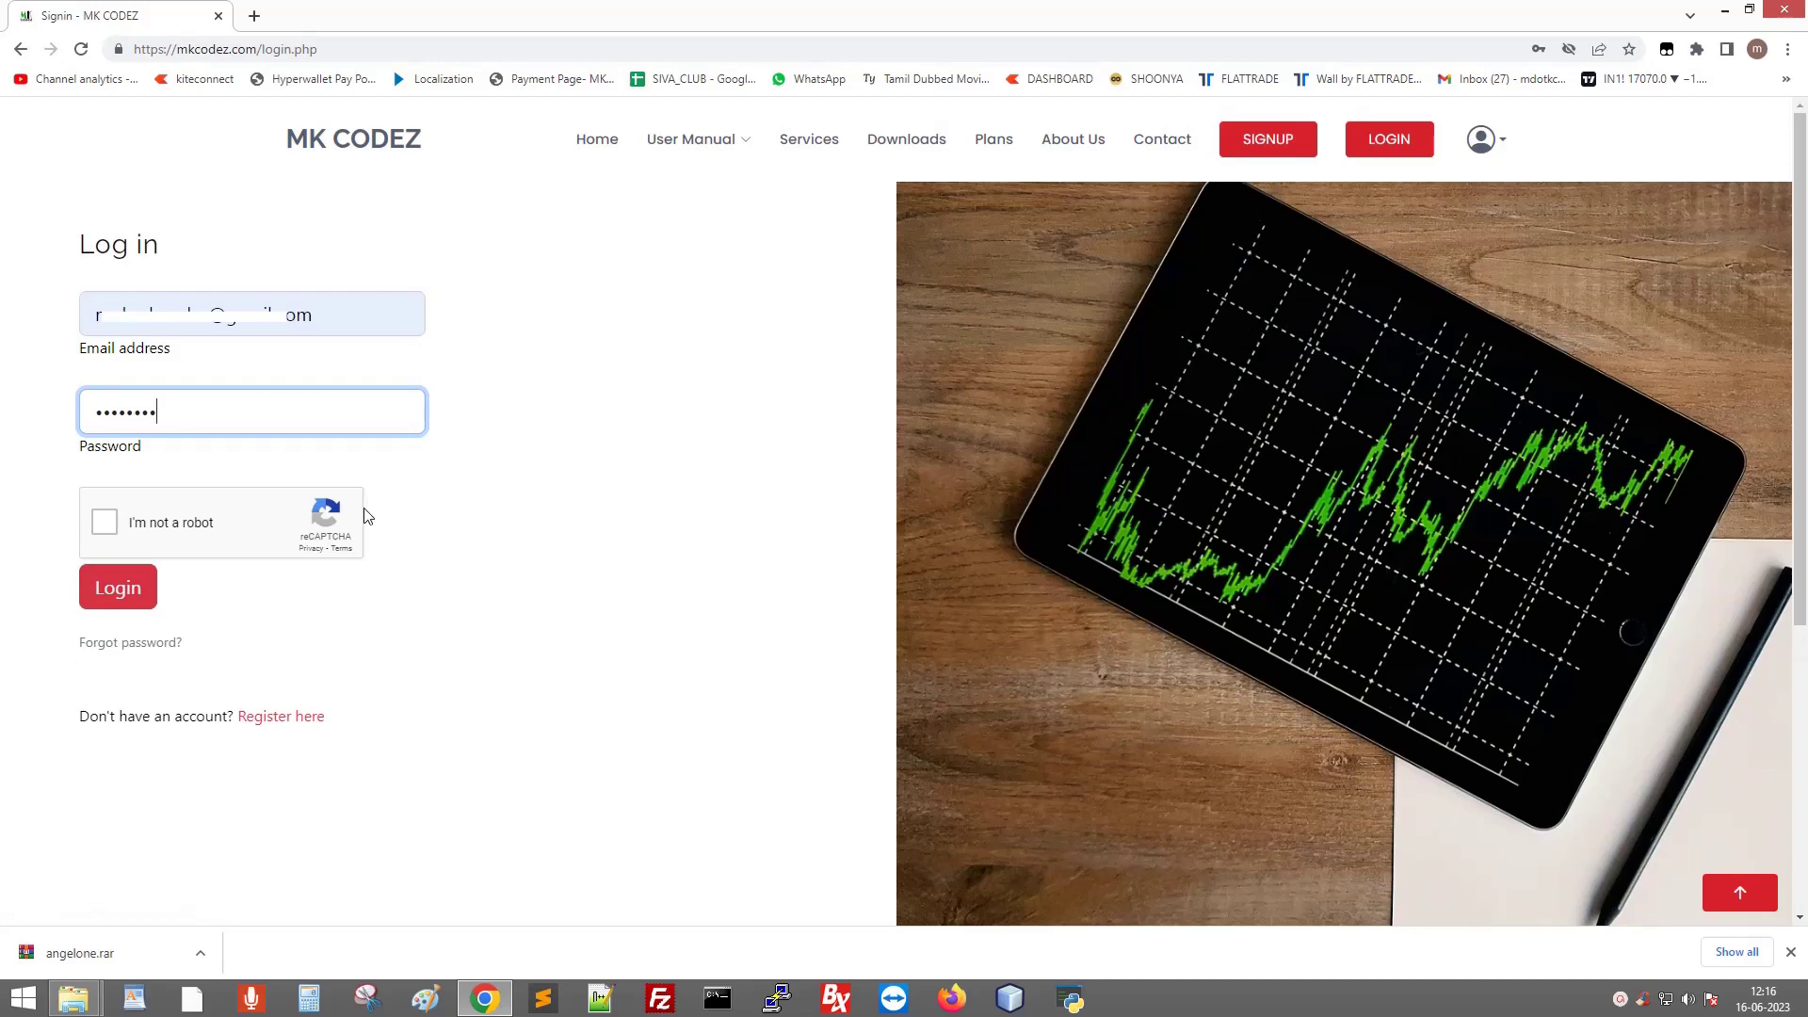
pyautogui.click(142, 525)
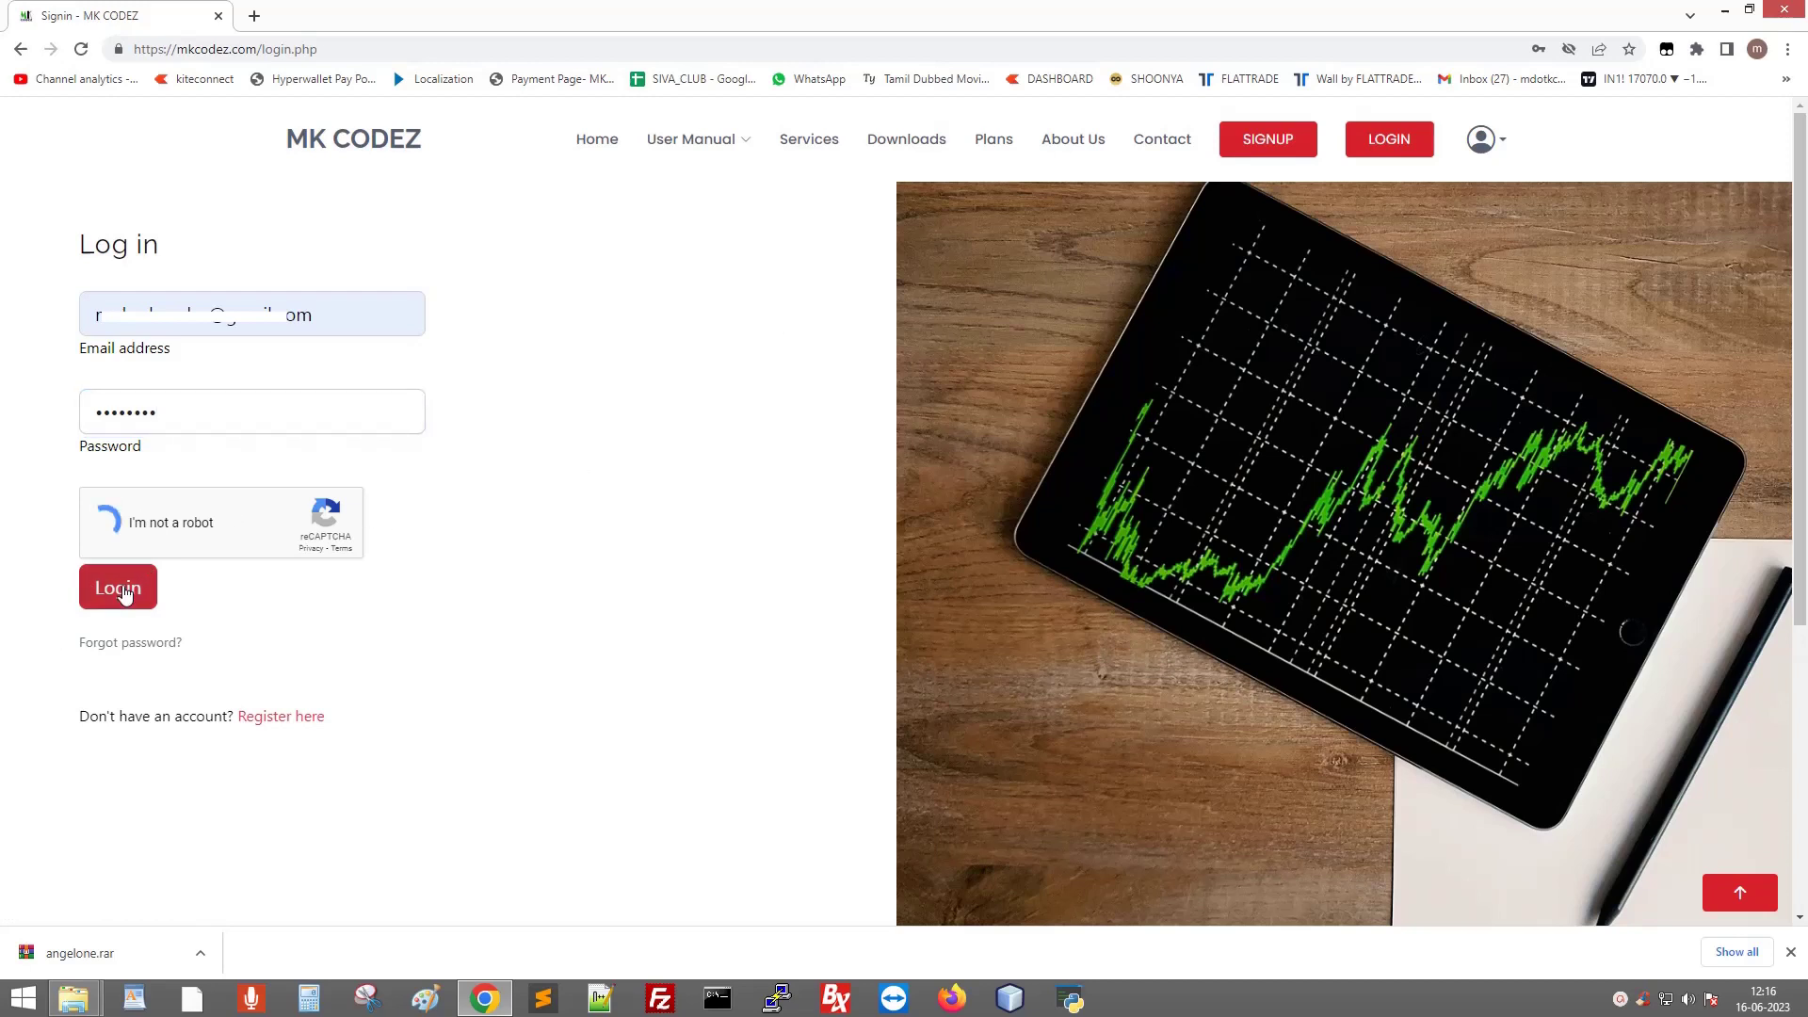
pyautogui.click(125, 591)
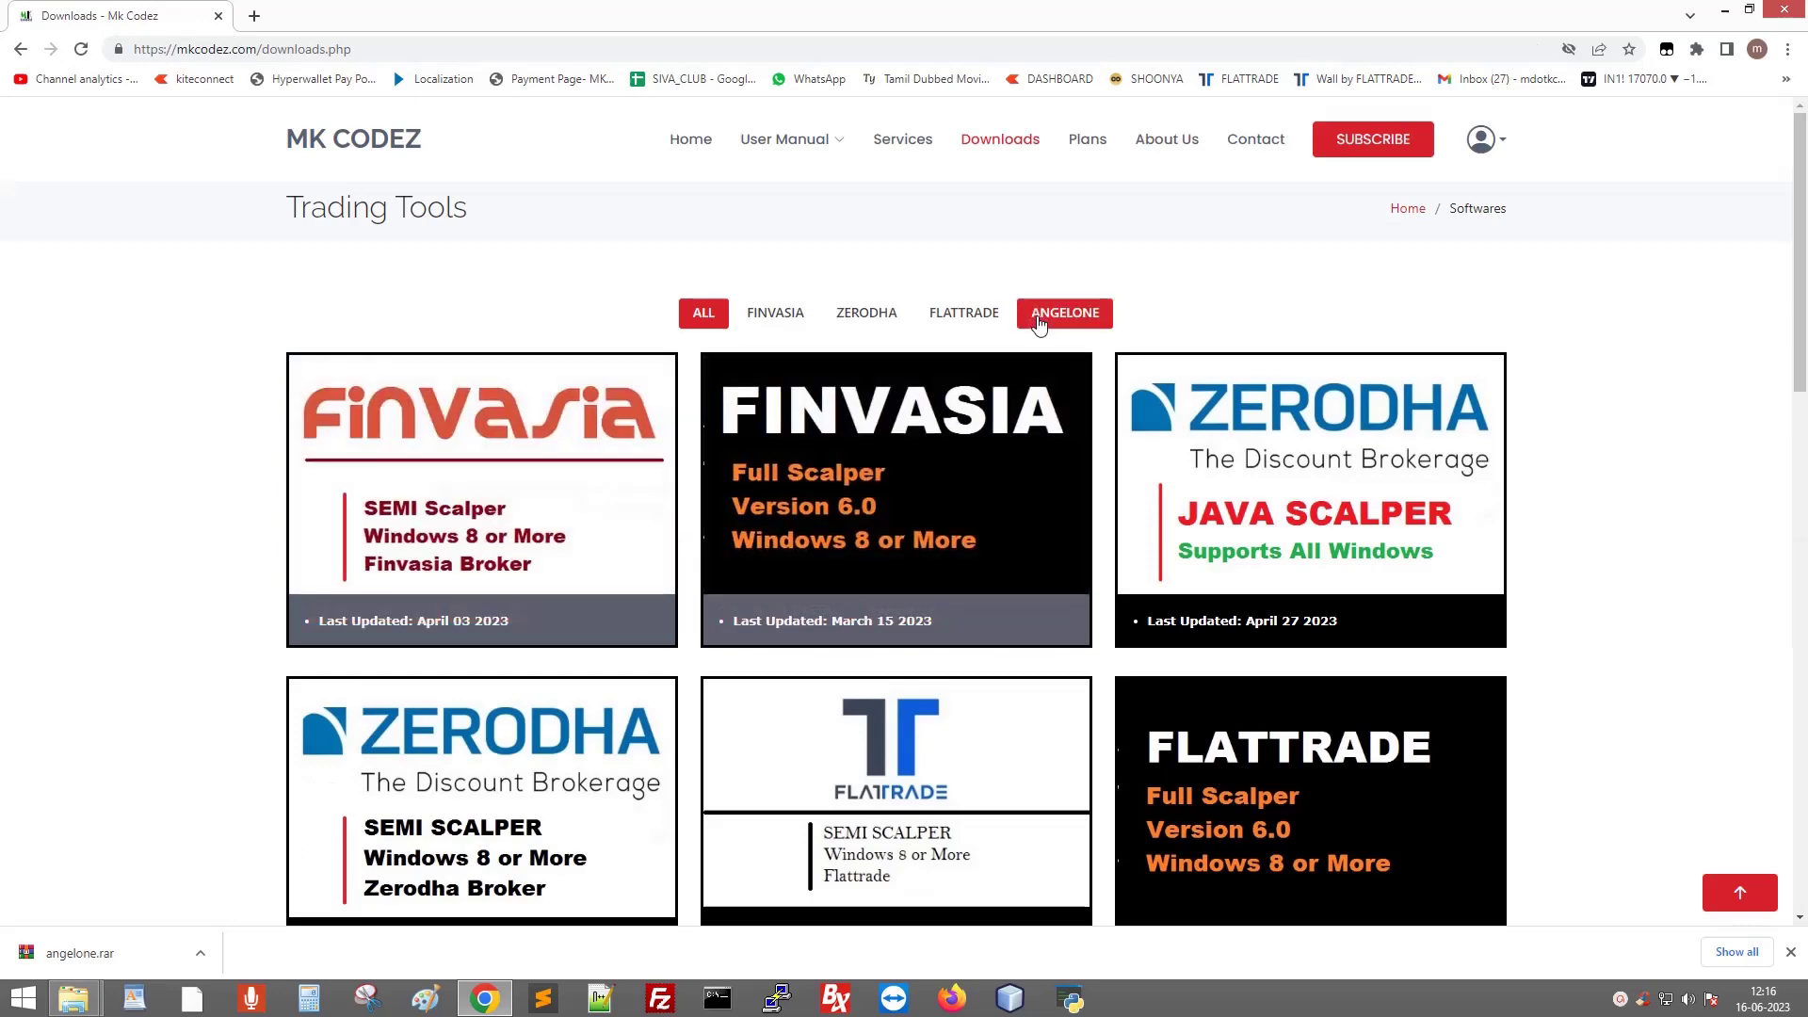
# Filter to Angel One tools, open Simple Scalper Java and register the Angel client ID.
pyautogui.click(1062, 316)
pyautogui.click(493, 639)
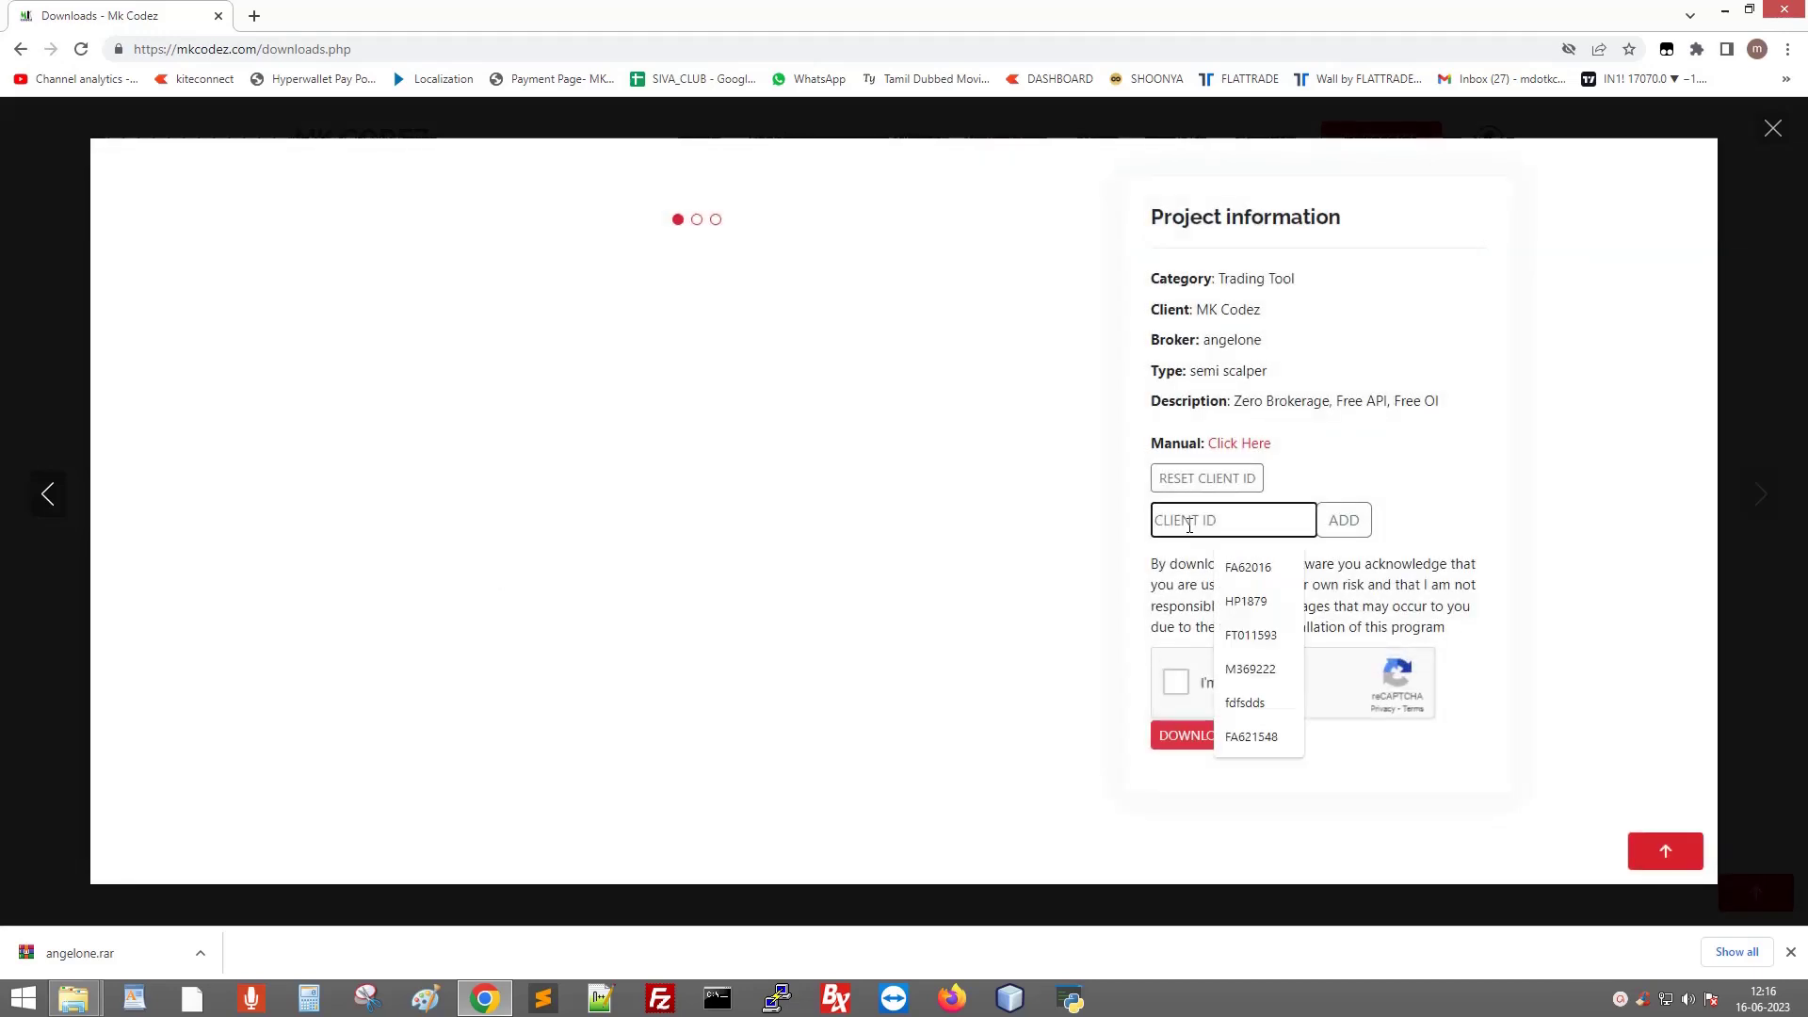
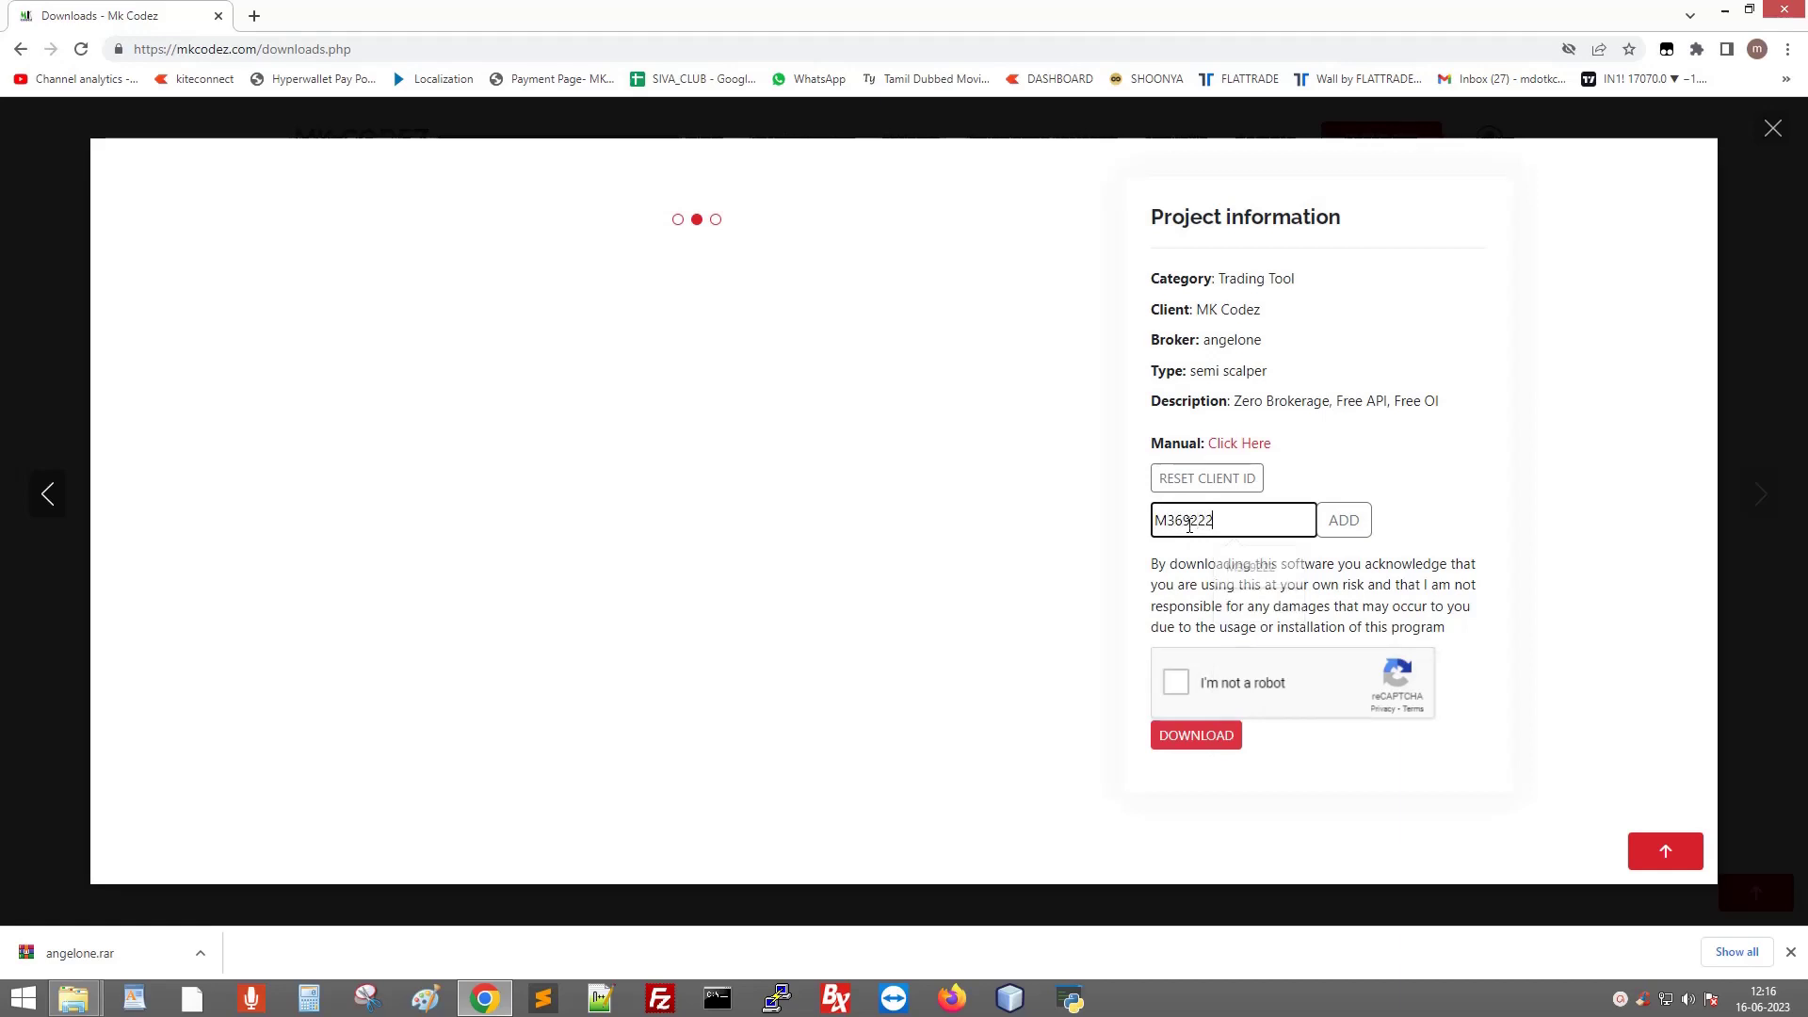
pyautogui.click(1250, 567)
pyautogui.click(1338, 533)
pyautogui.click(1065, 153)
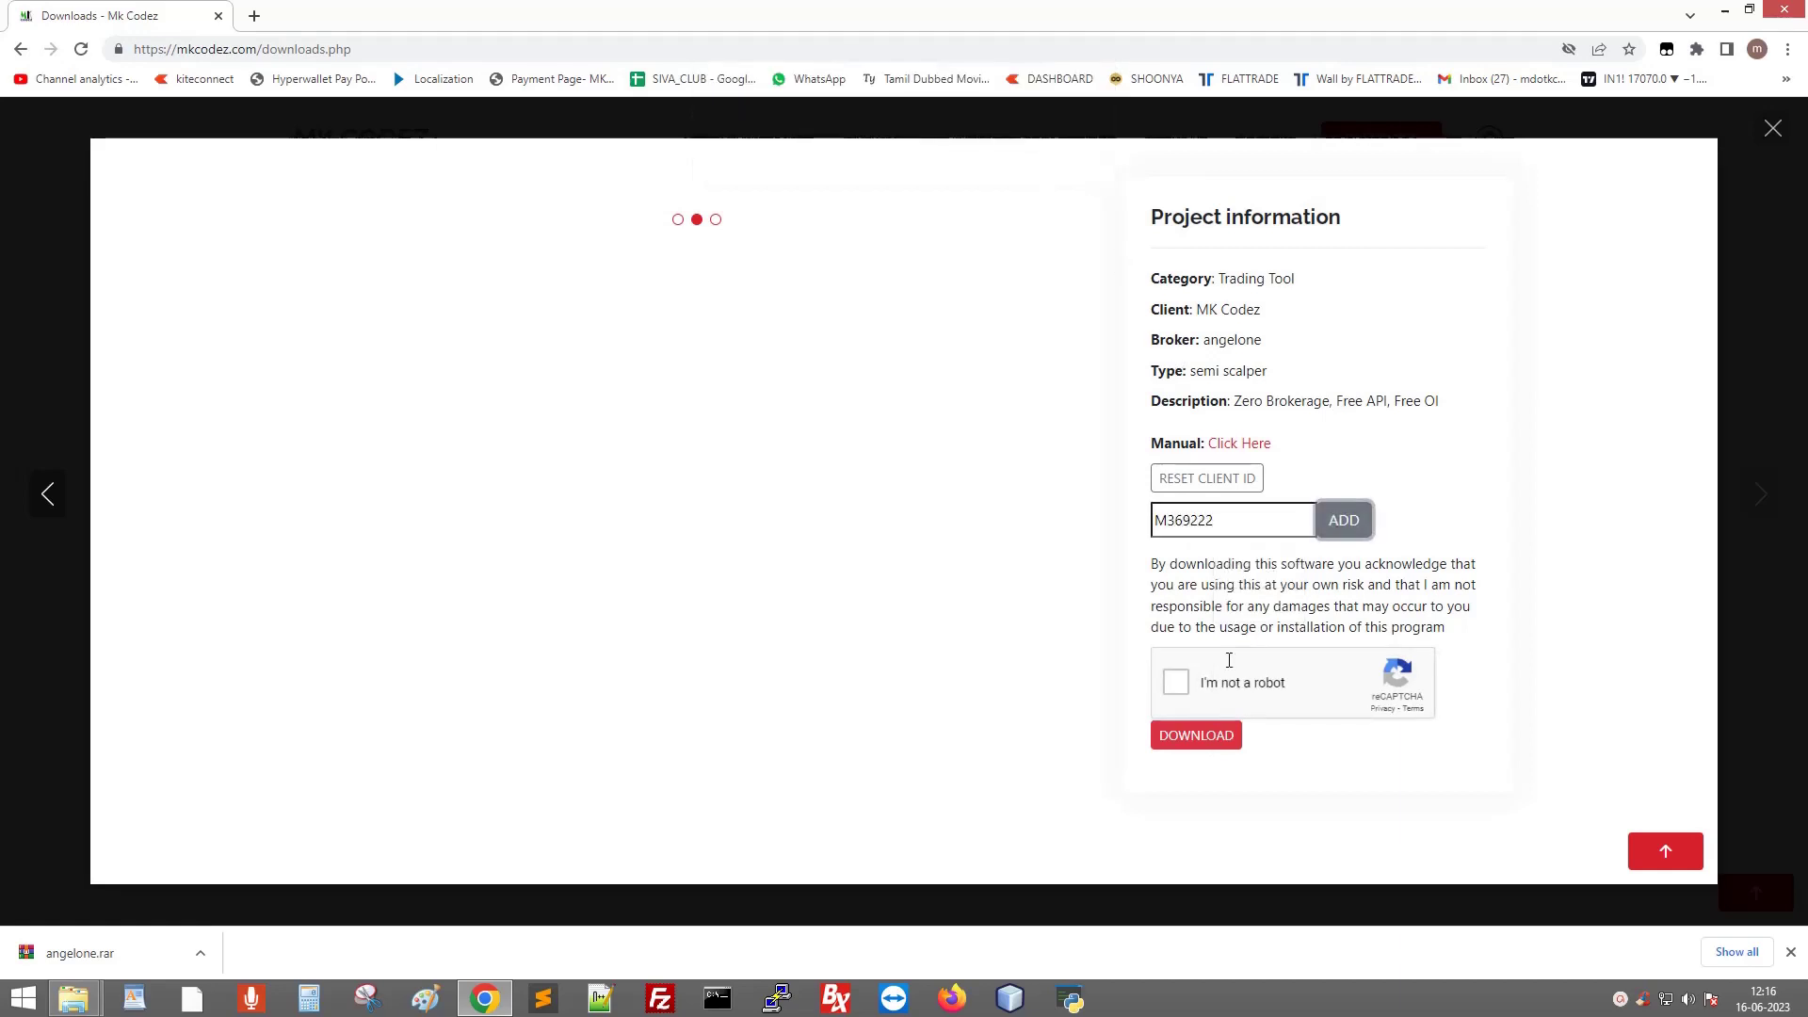
# Pass the reCAPTCHA and download the tool as angelone.rar.
pyautogui.click(1176, 682)
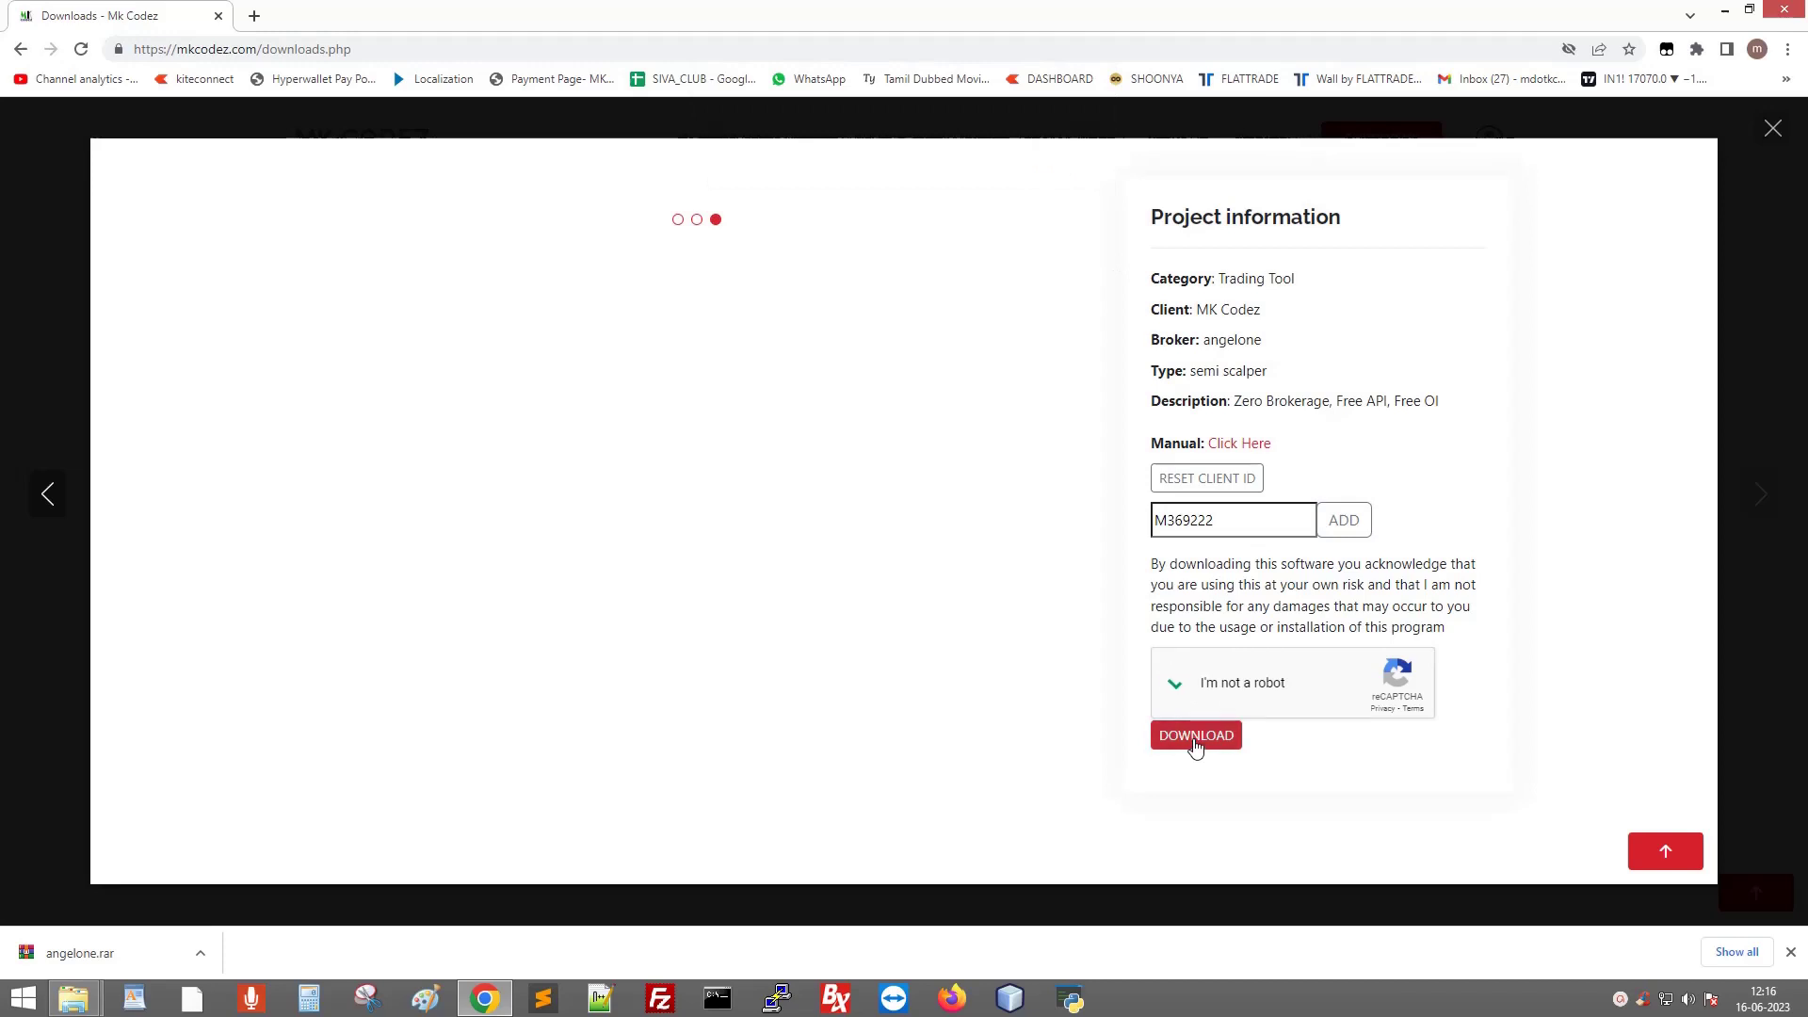
pyautogui.click(1194, 745)
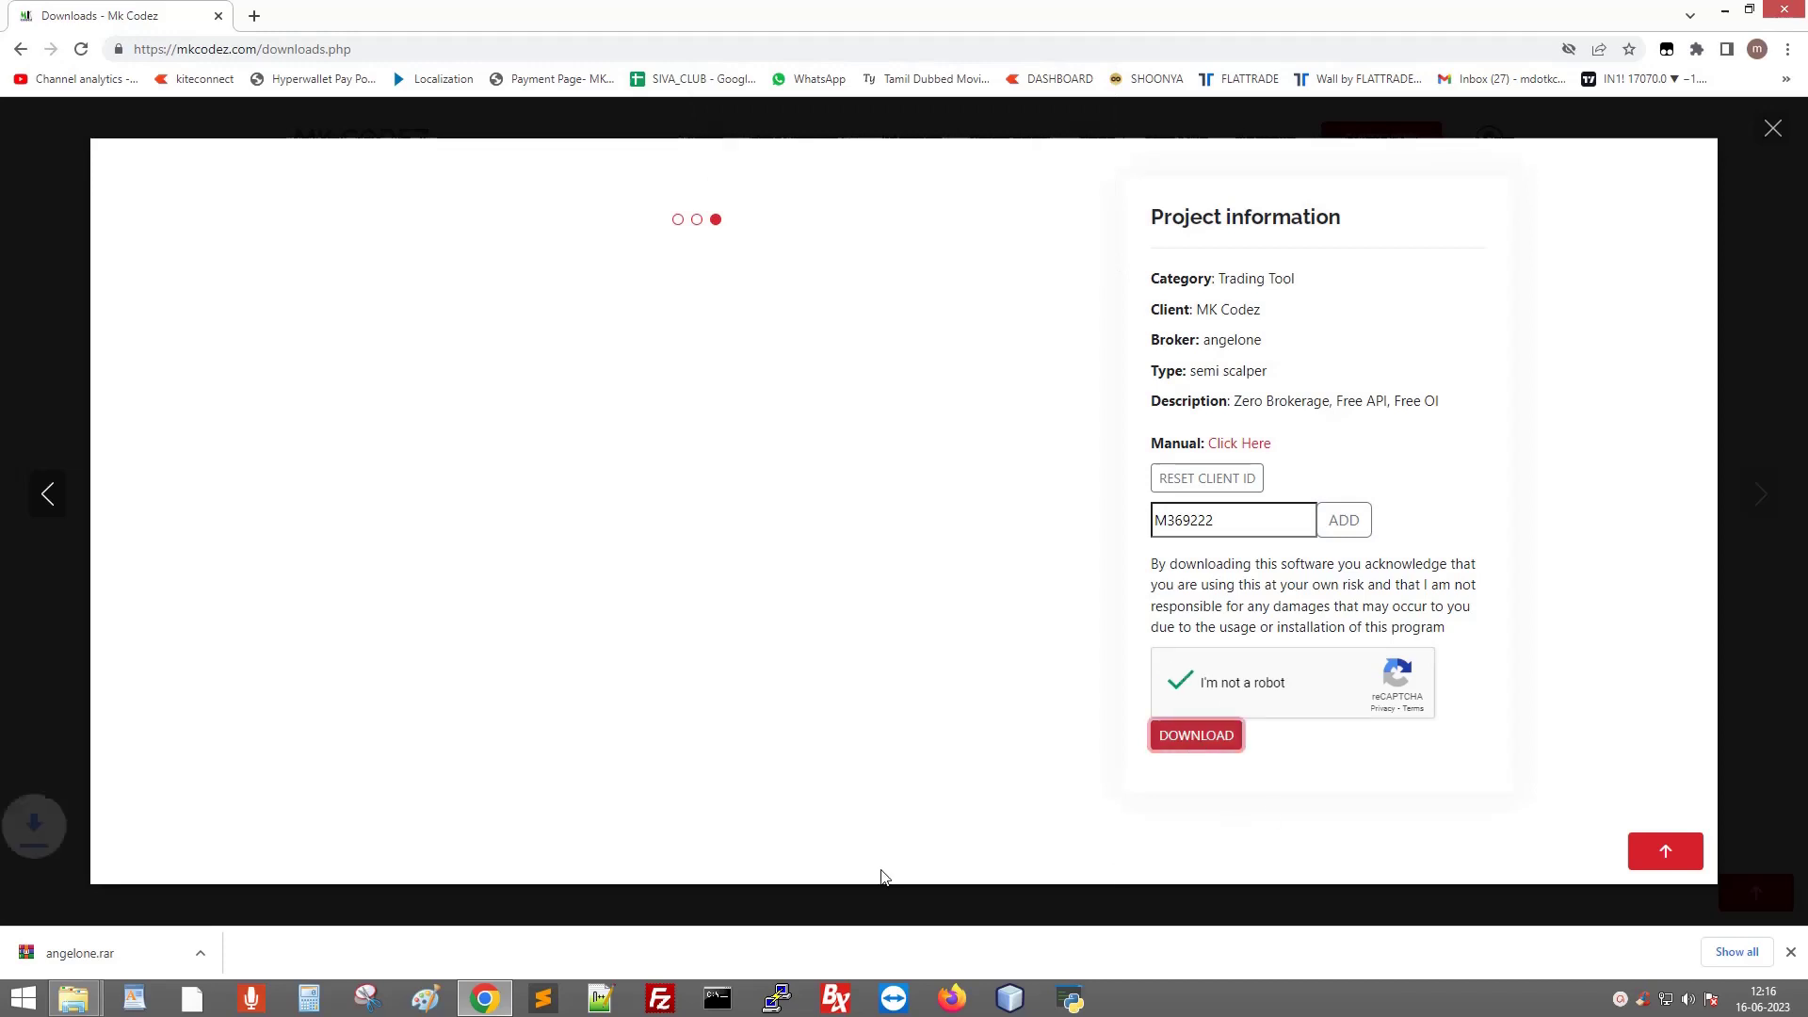
pyautogui.click(1773, 128)
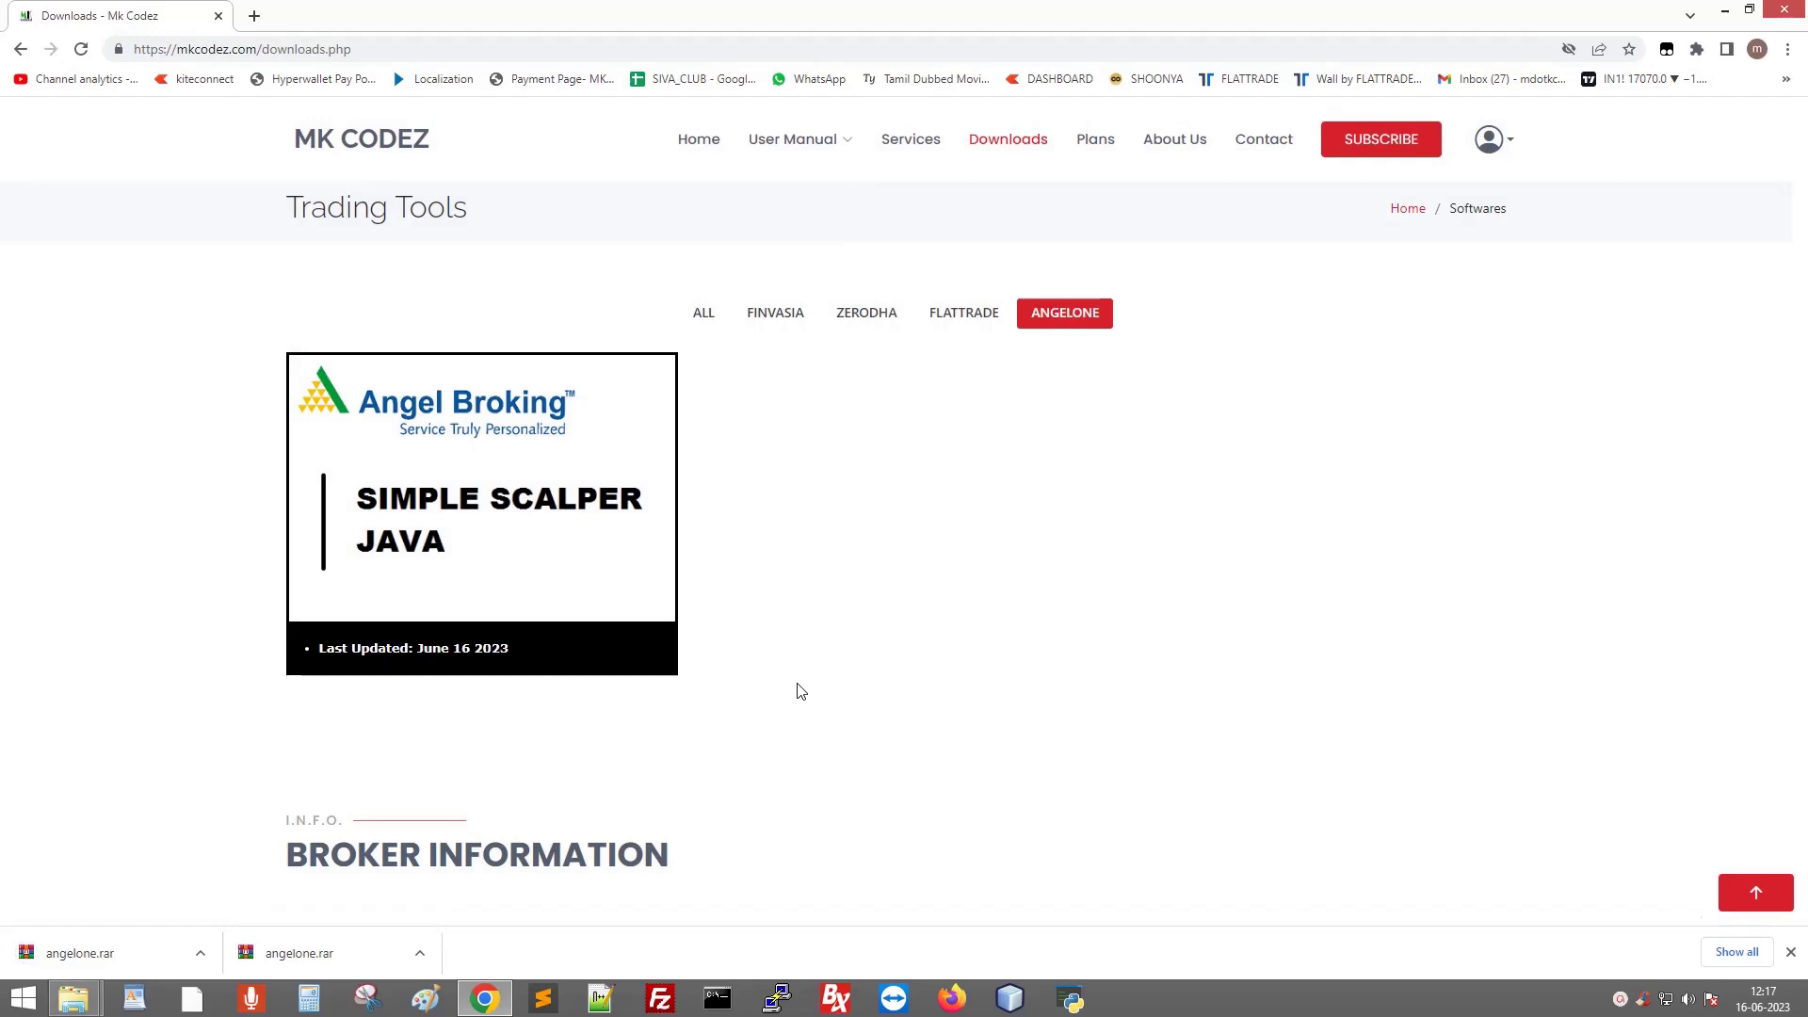
# Extract angelone.rar into Downloads and select the angelone jar in the extracted folder.
pyautogui.rightClick(60, 951)
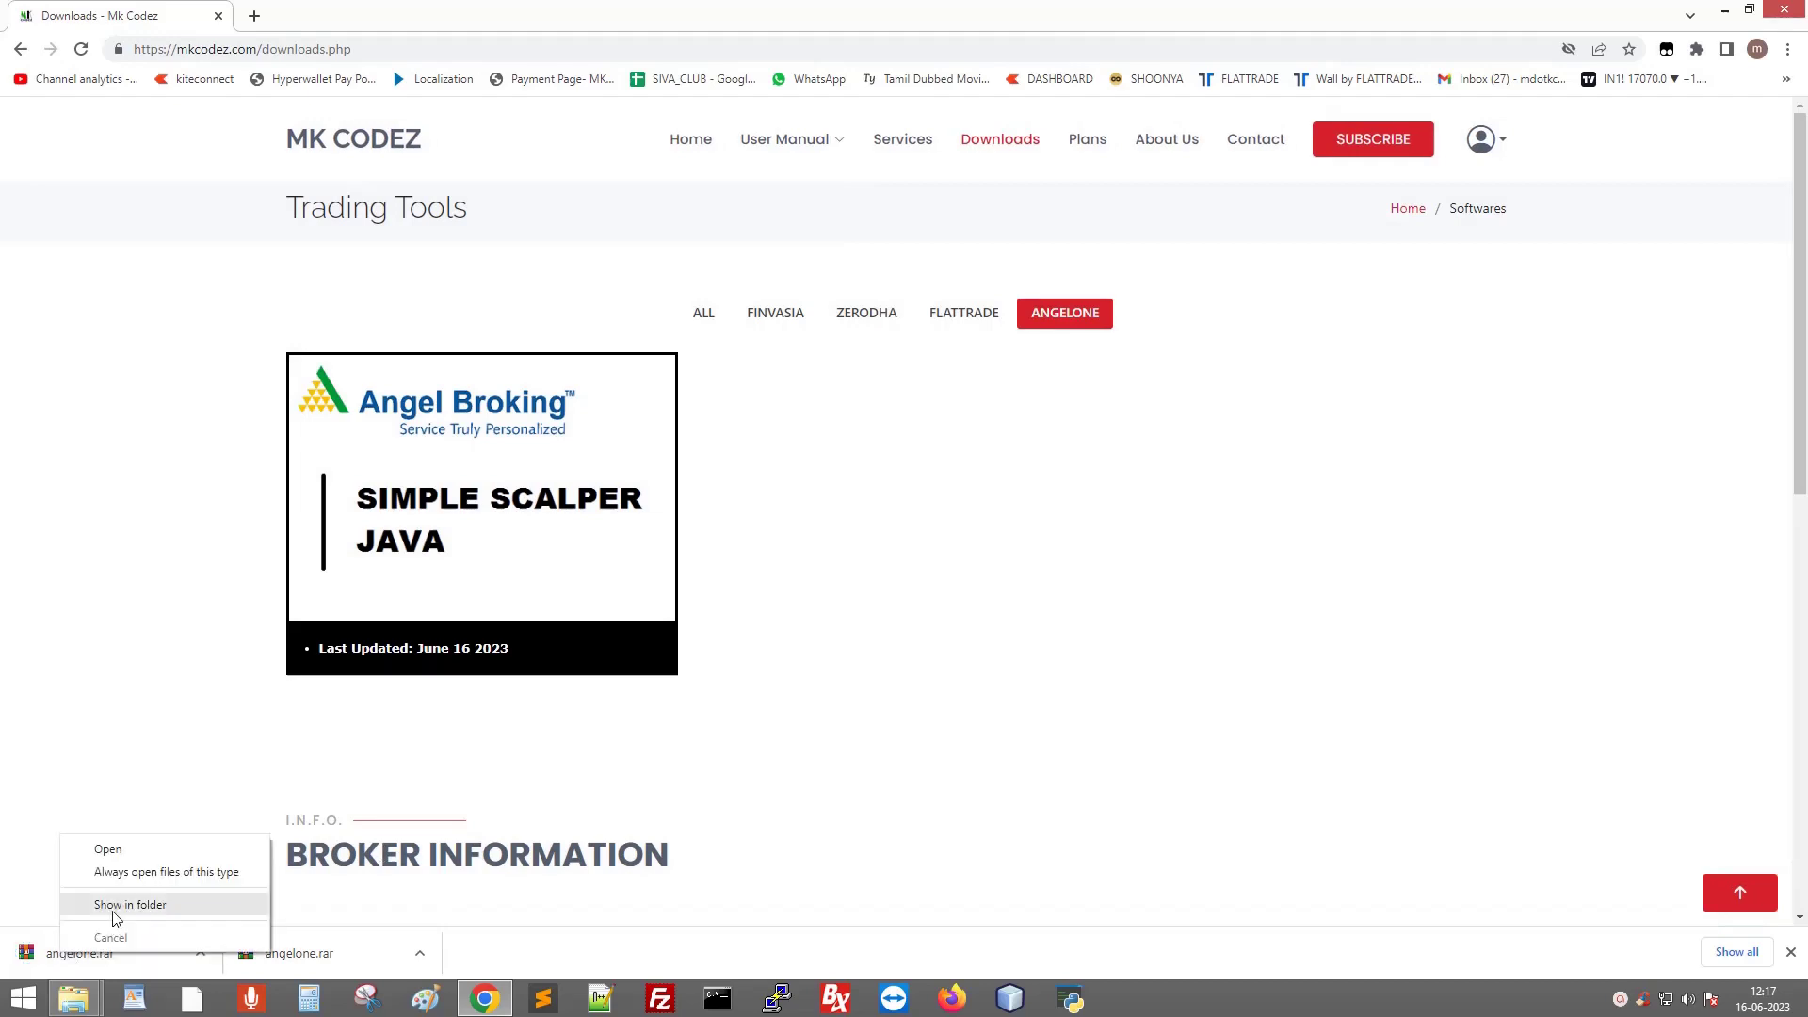
pyautogui.click(113, 911)
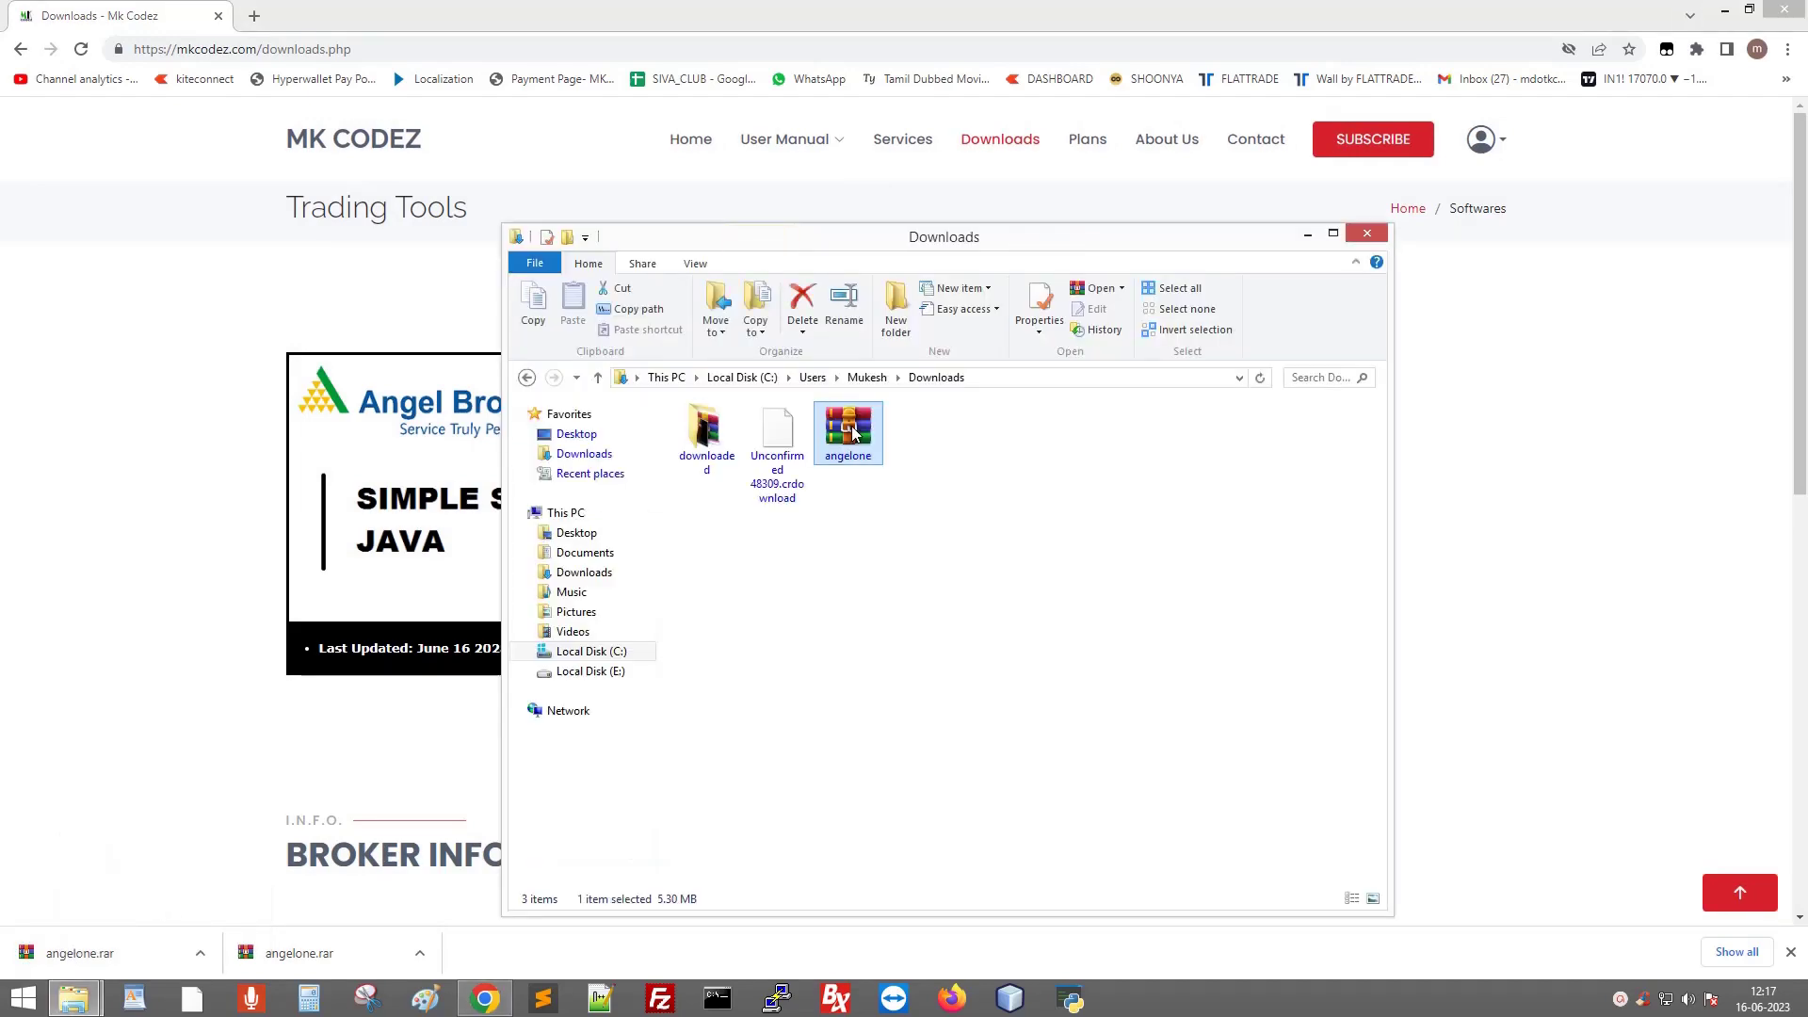
pyautogui.rightClick(852, 431)
pyautogui.click(934, 500)
pyautogui.doubleClick(708, 438)
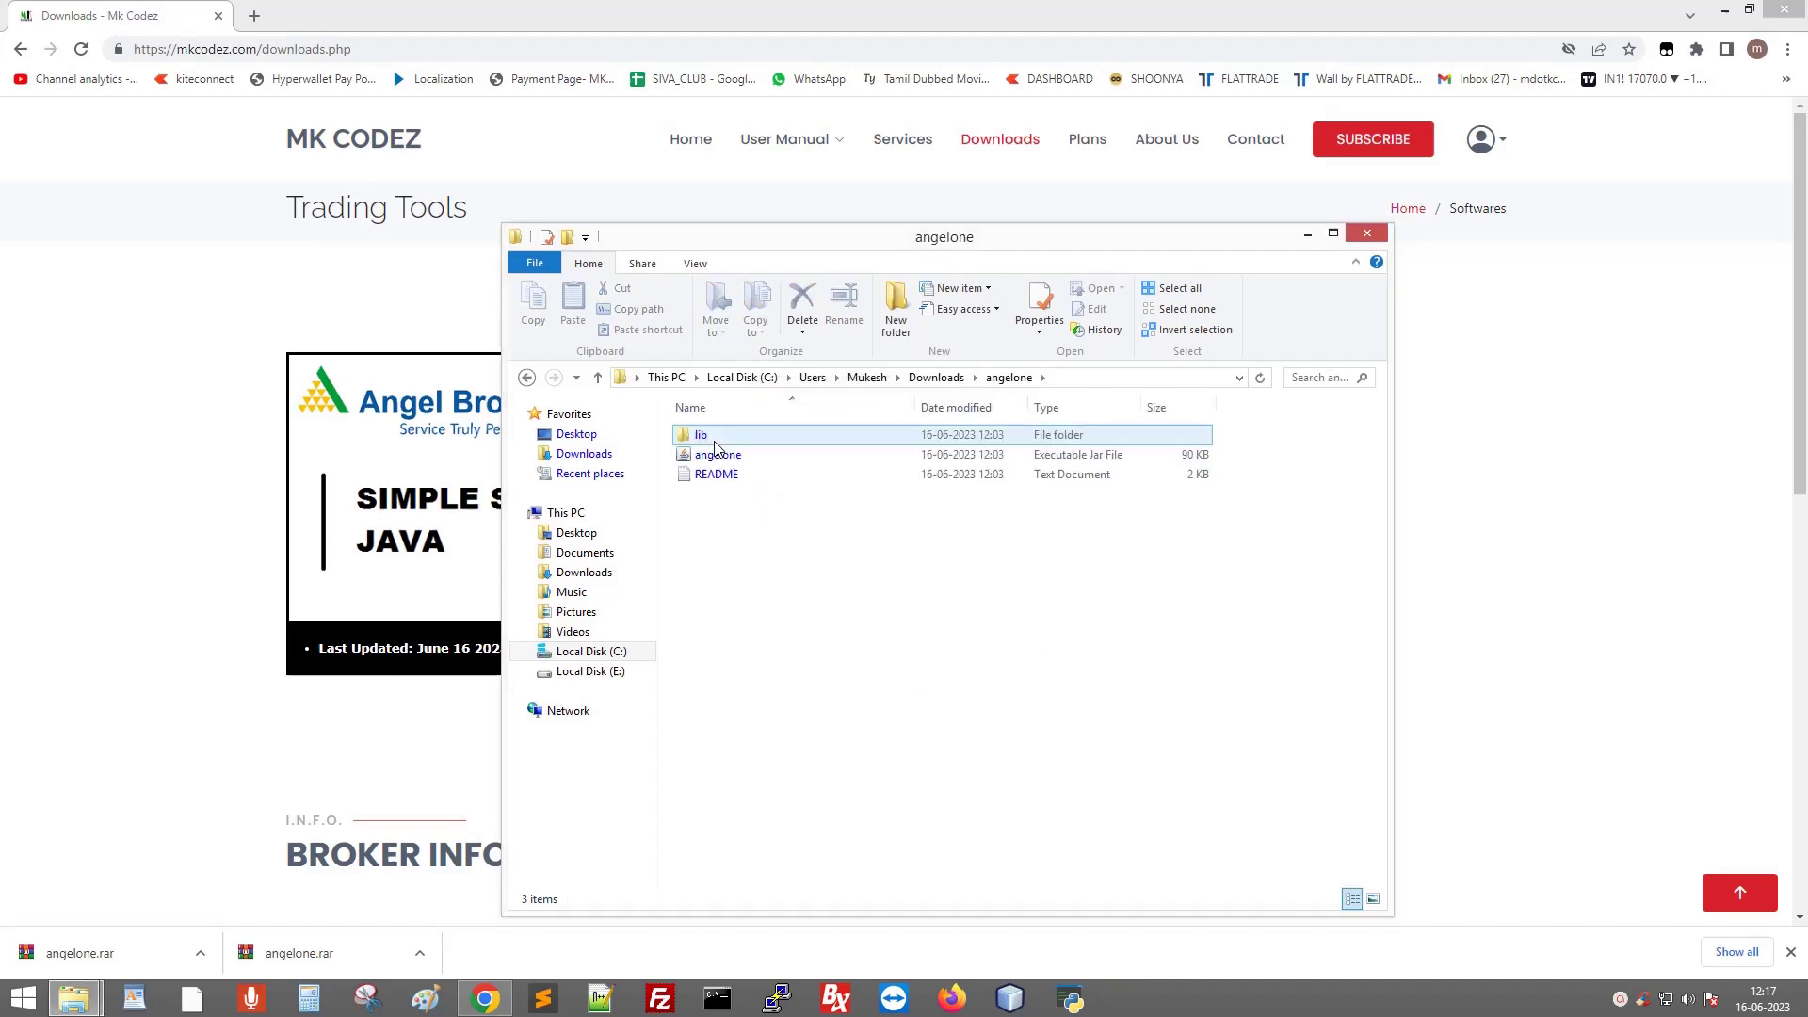
pyautogui.click(713, 457)
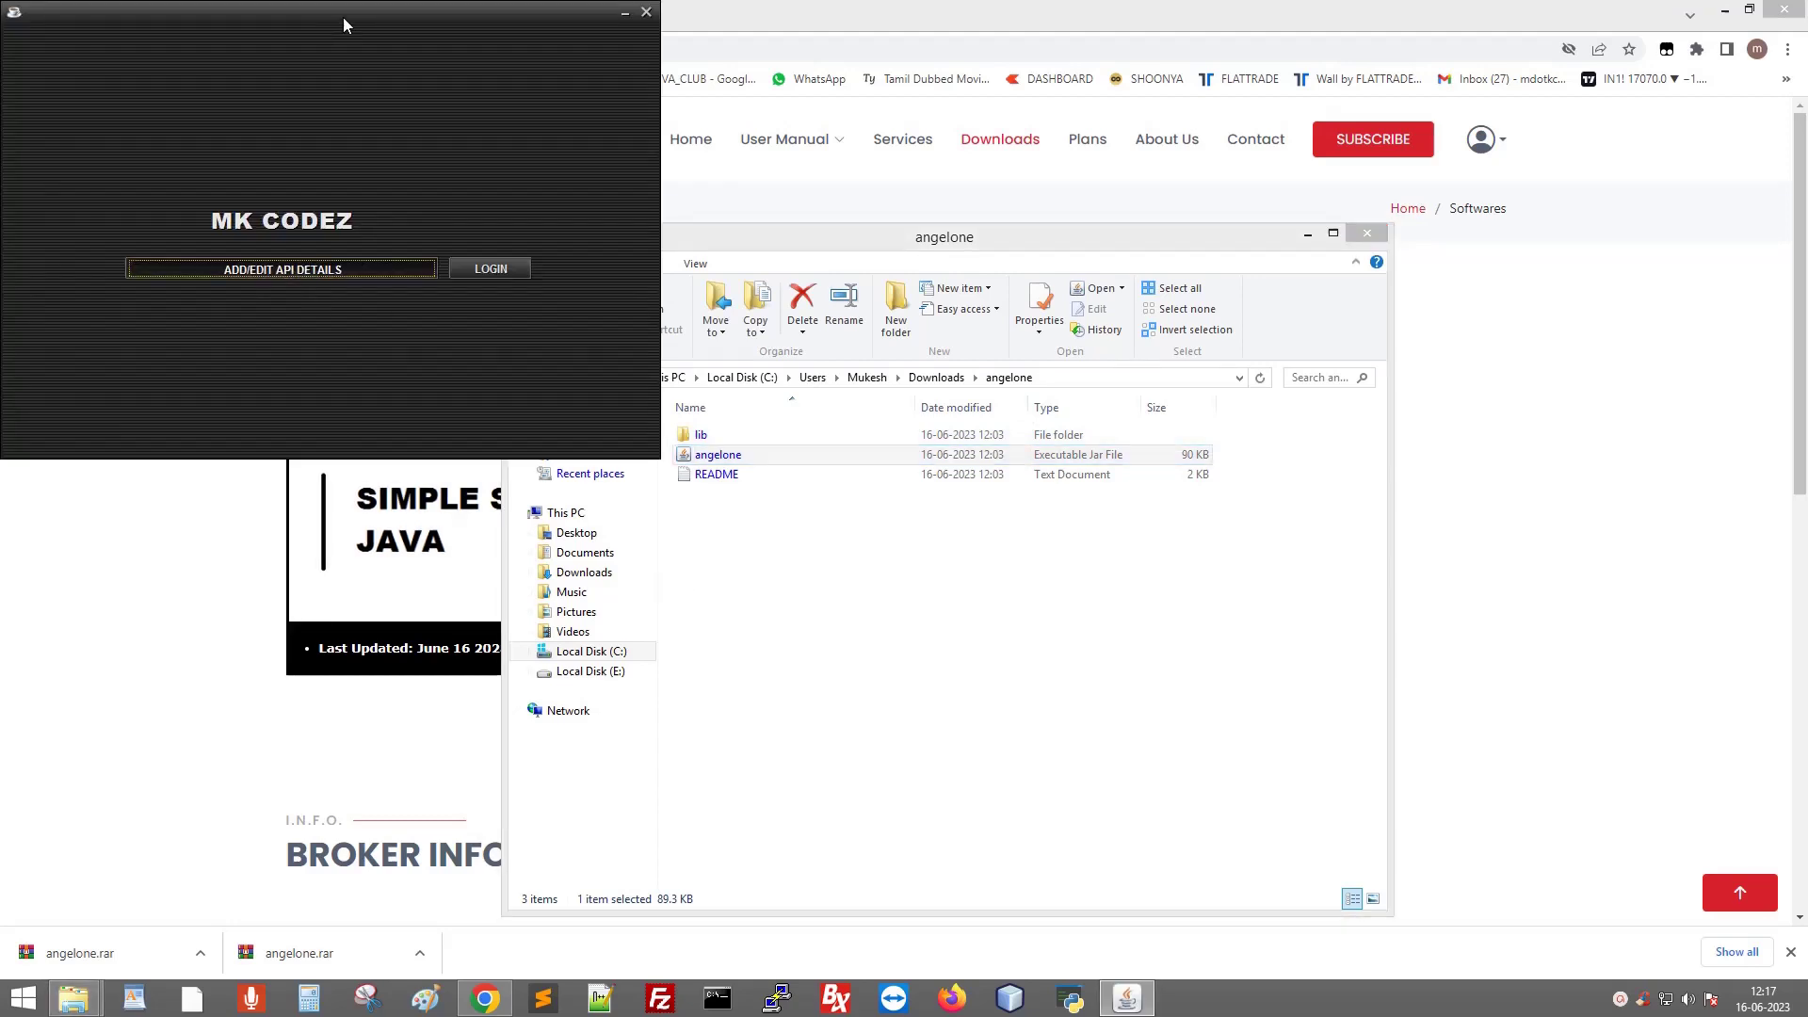
# Fill the centred API details form with the client ID, pasted trading password and MK Codez e-mail.
pyautogui.moveTo(343, 17); pyautogui.dragTo(914, 339)
pyautogui.click(885, 509)
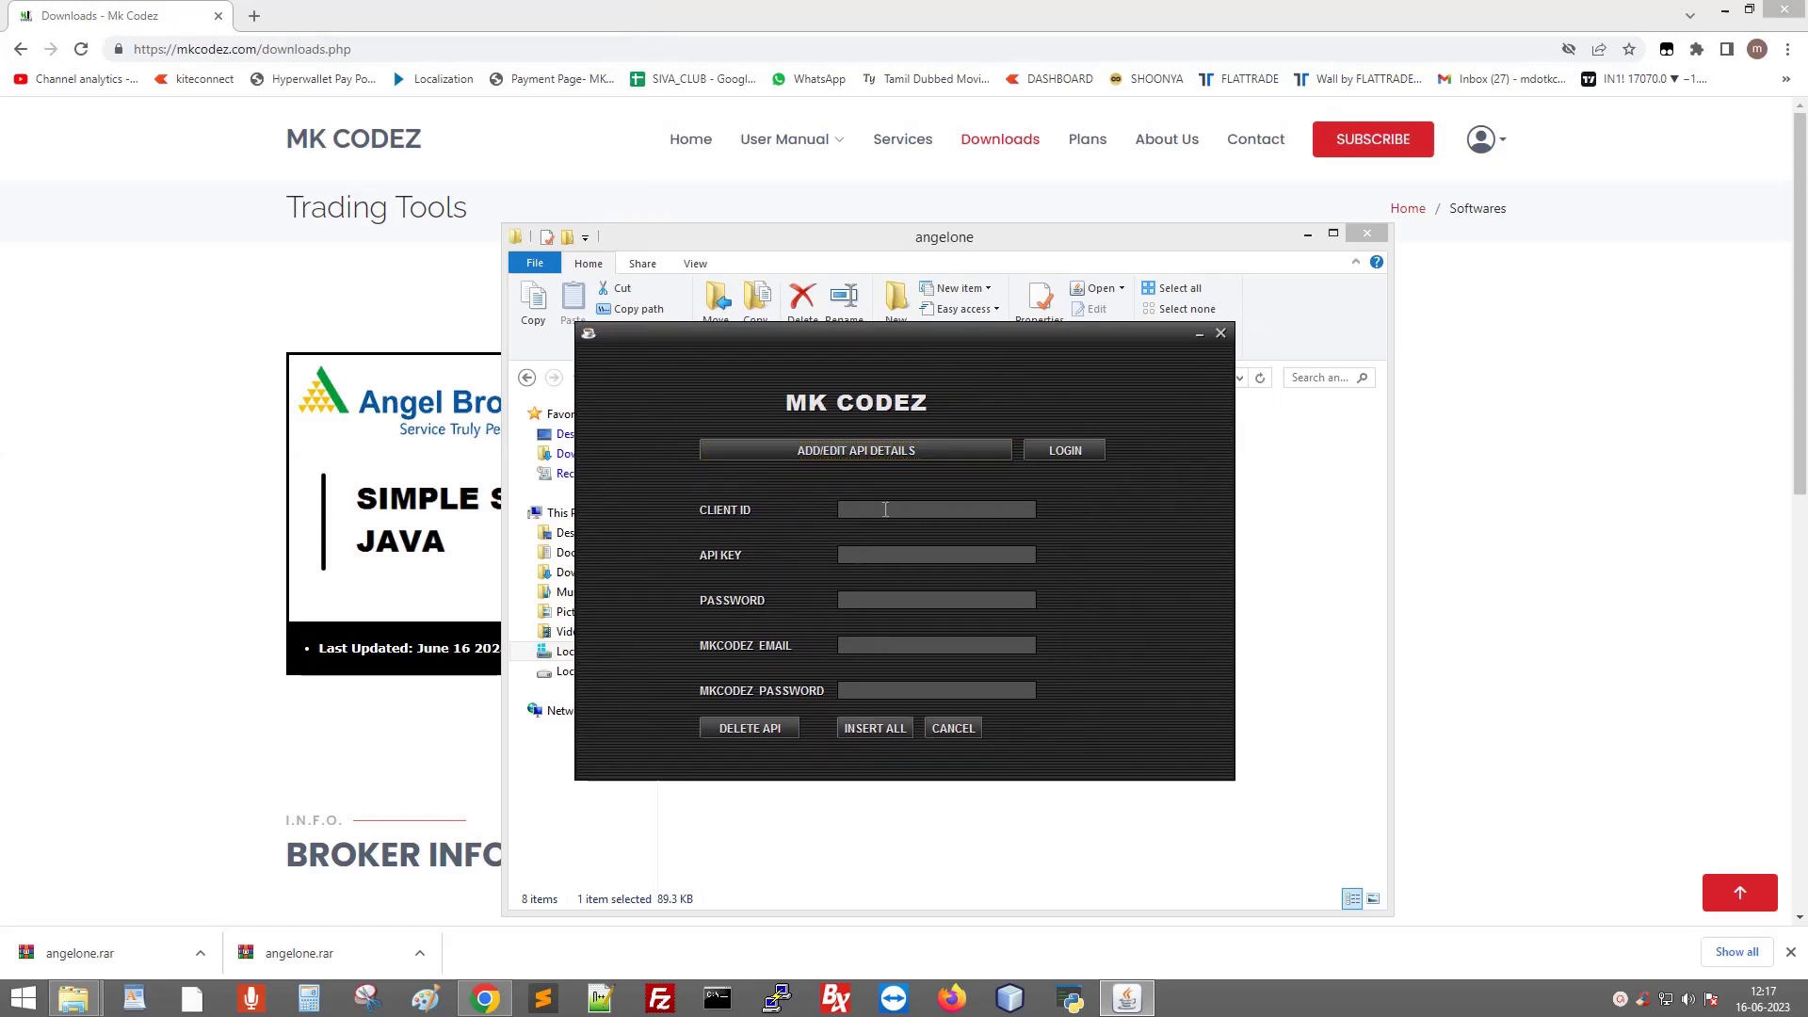
pyautogui.click(852, 600)
pyautogui.hotkey('ctrl', 'v')
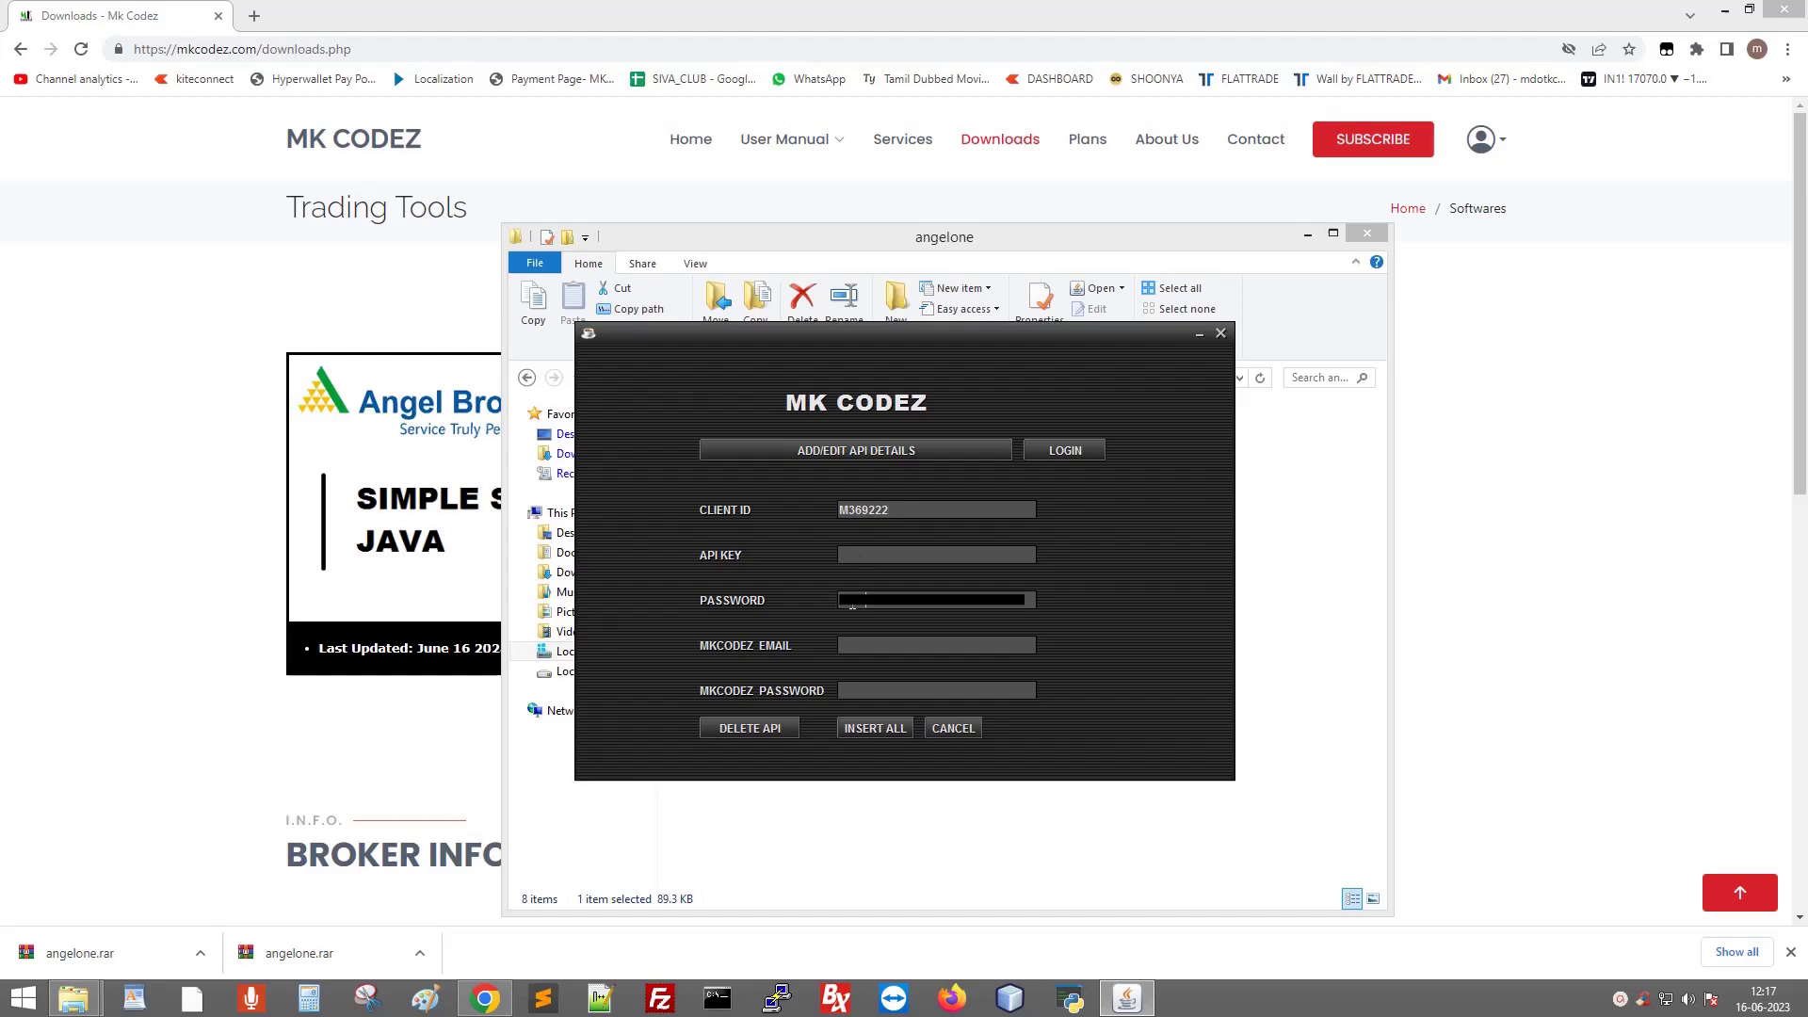
pyautogui.click(852, 645)
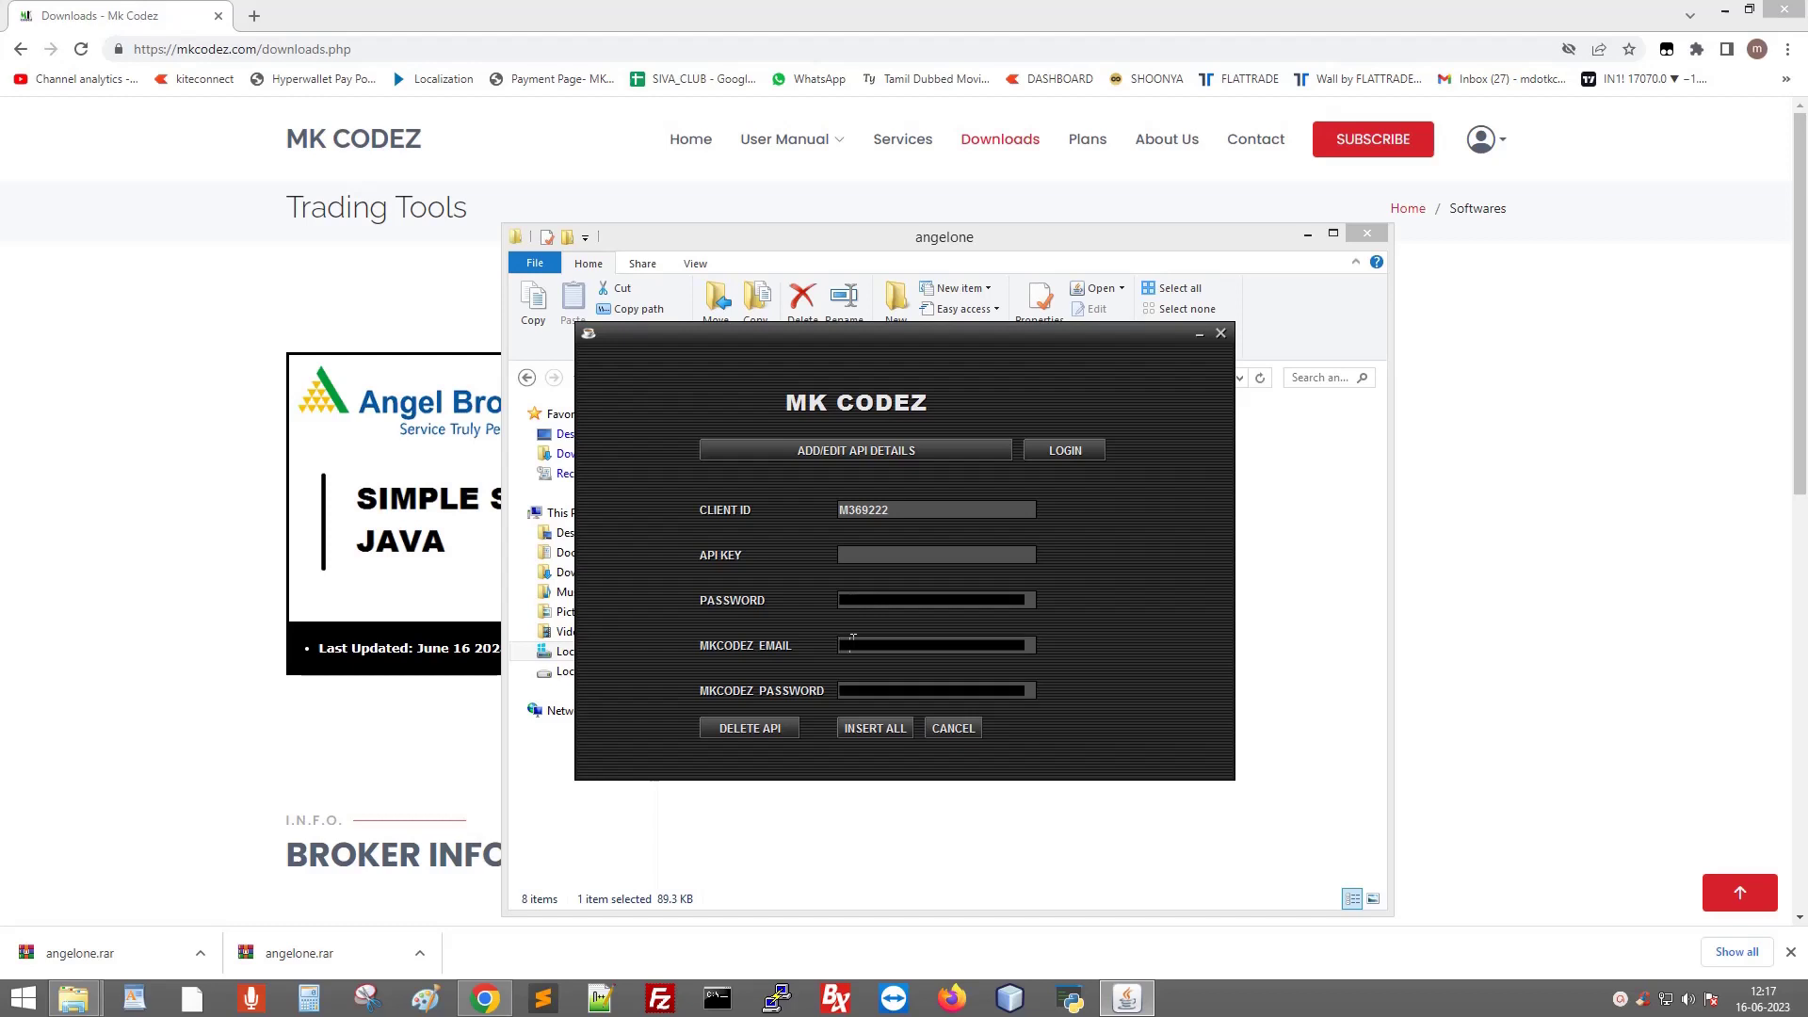
pyautogui.write('kcm')
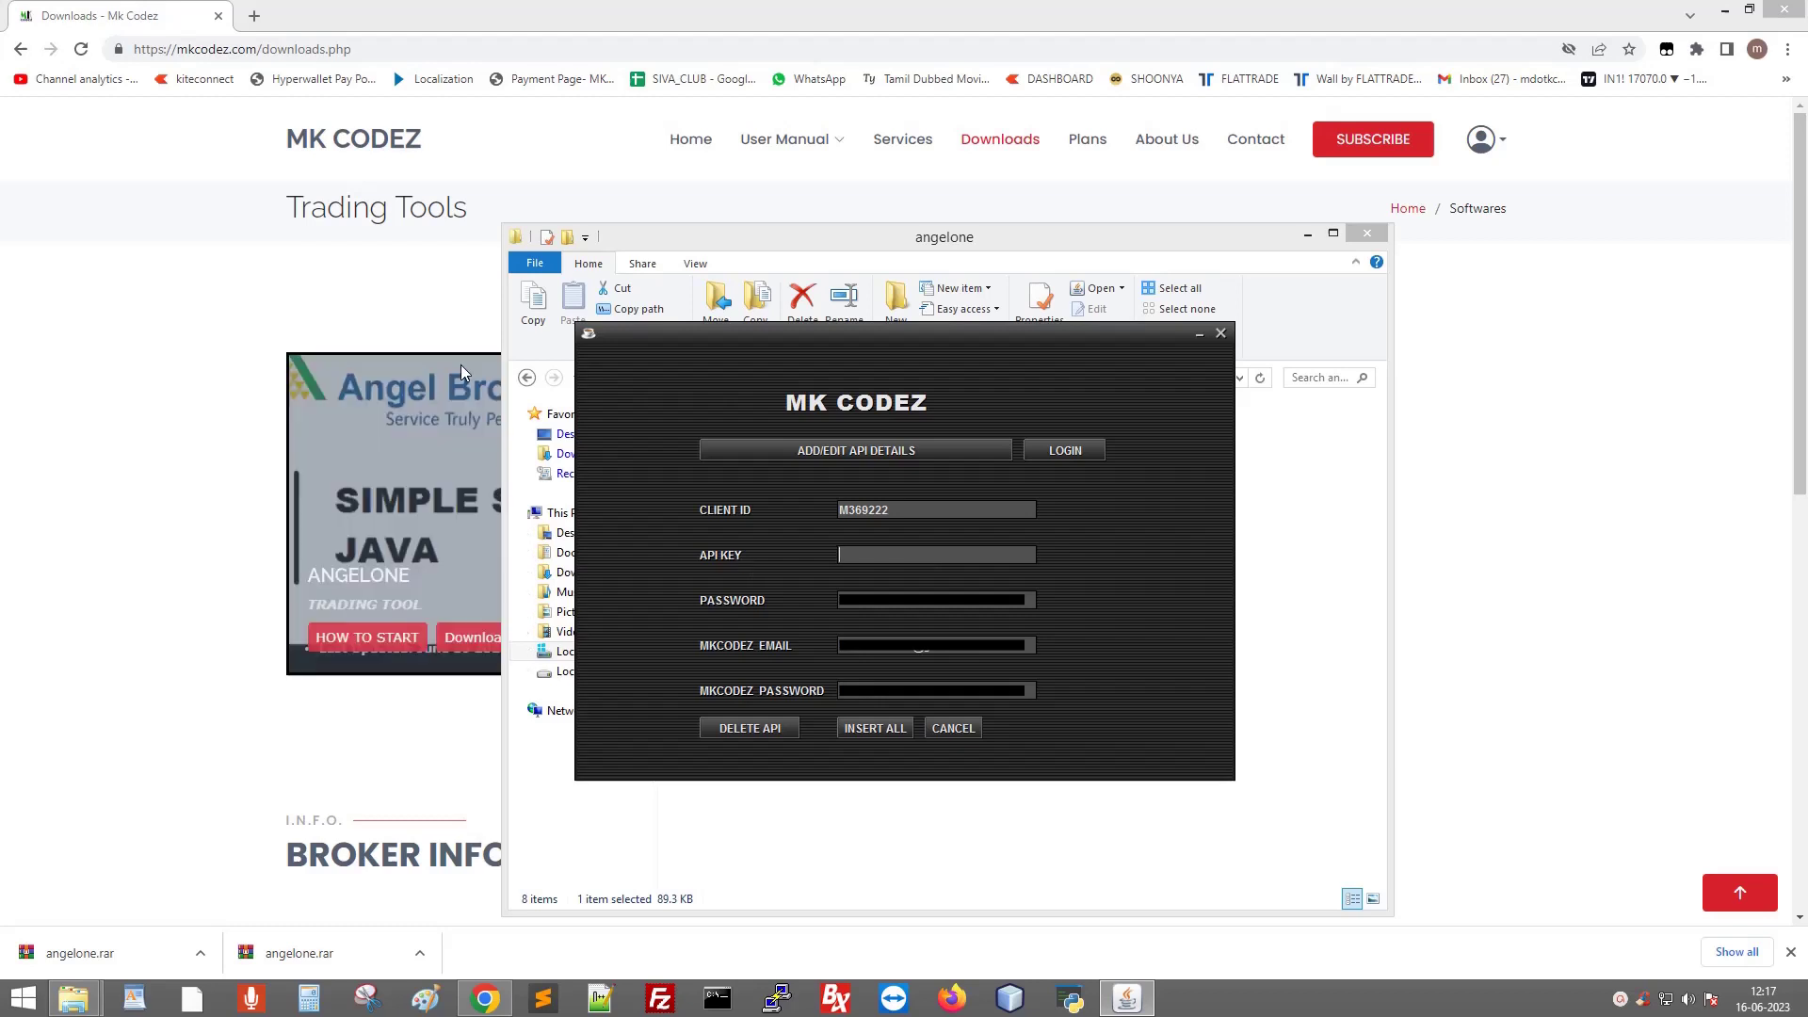
# Open the SmartAPI site and sign in with the saved account credentials.
pyautogui.click(289, 61)
pyautogui.click(289, 57)
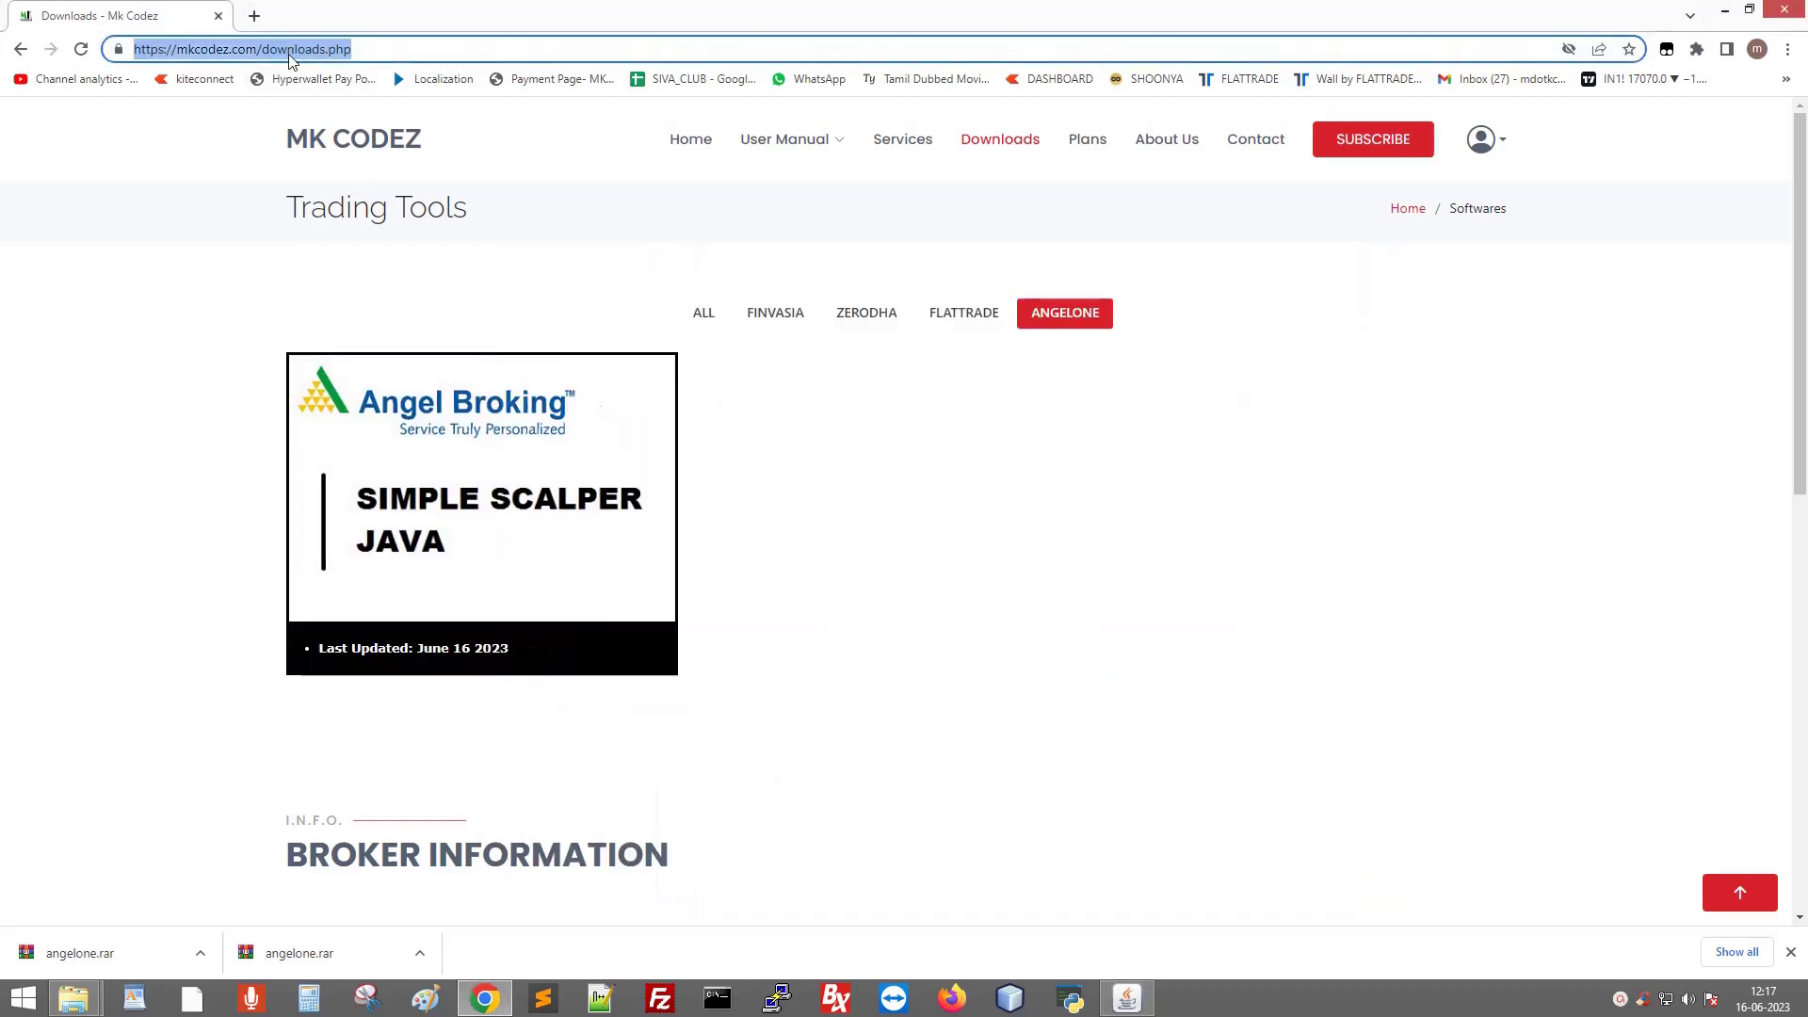
pyautogui.write('sma')
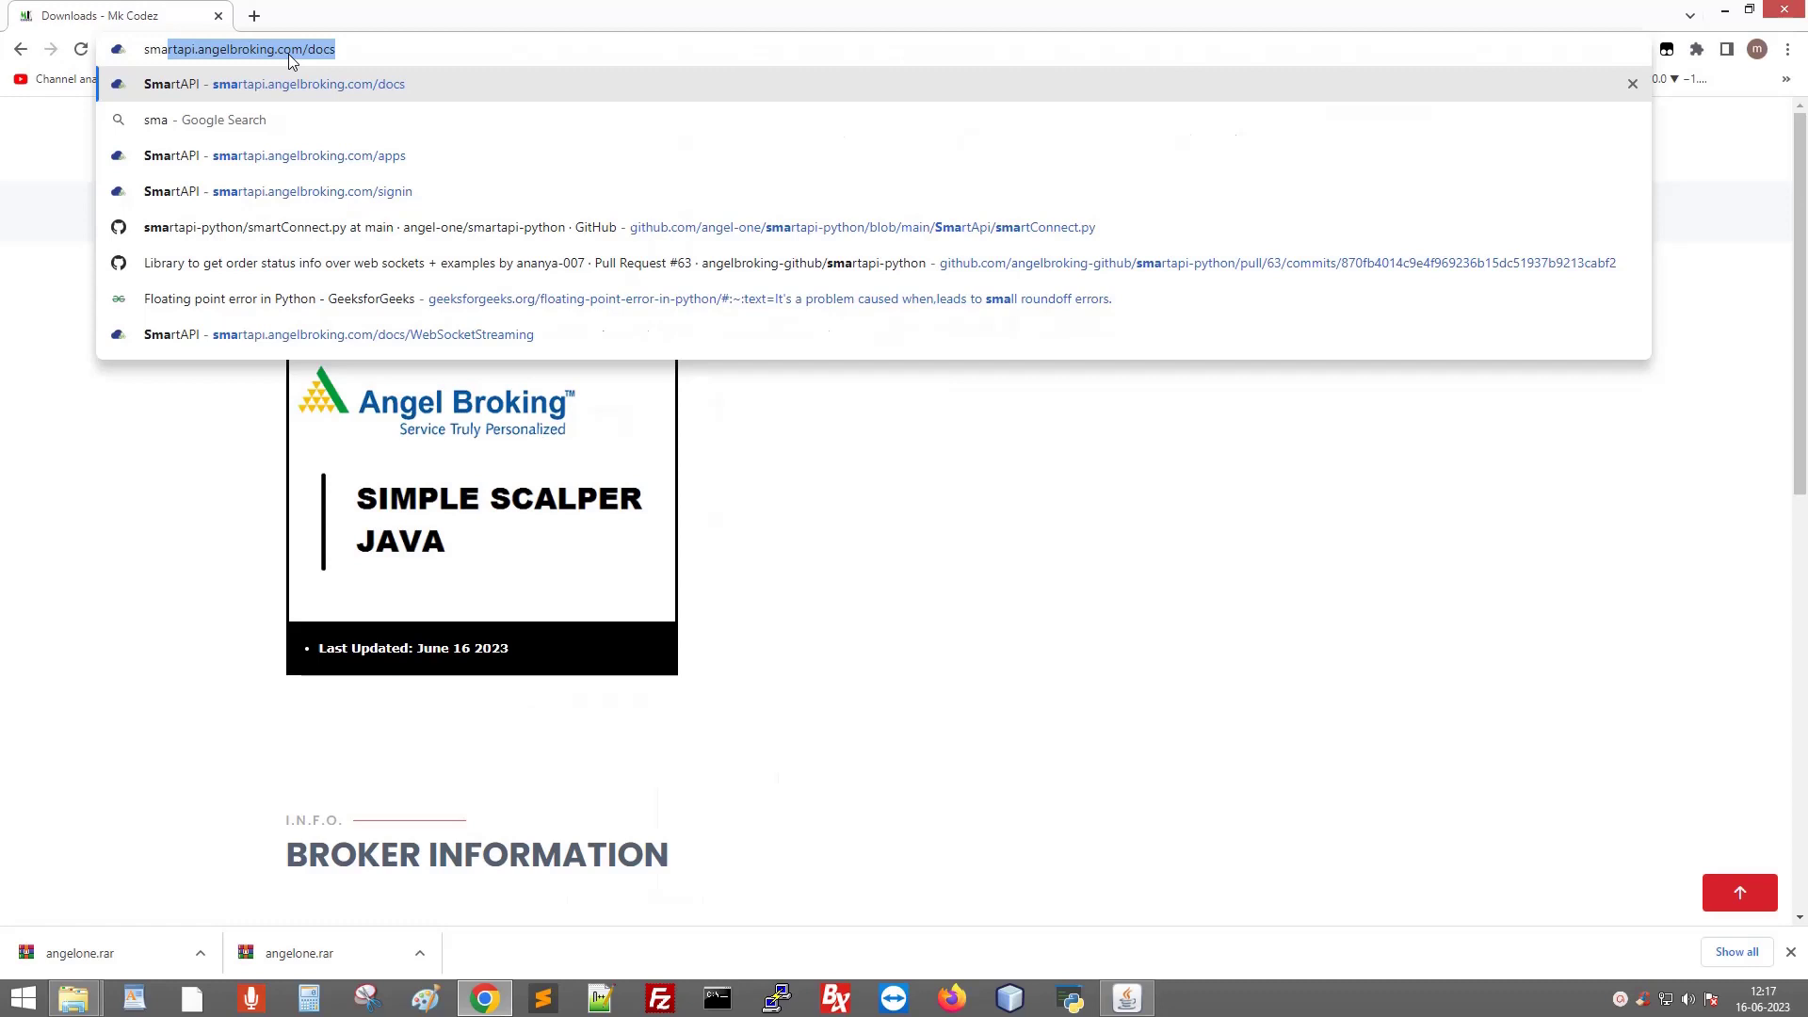
pyautogui.press('Return')
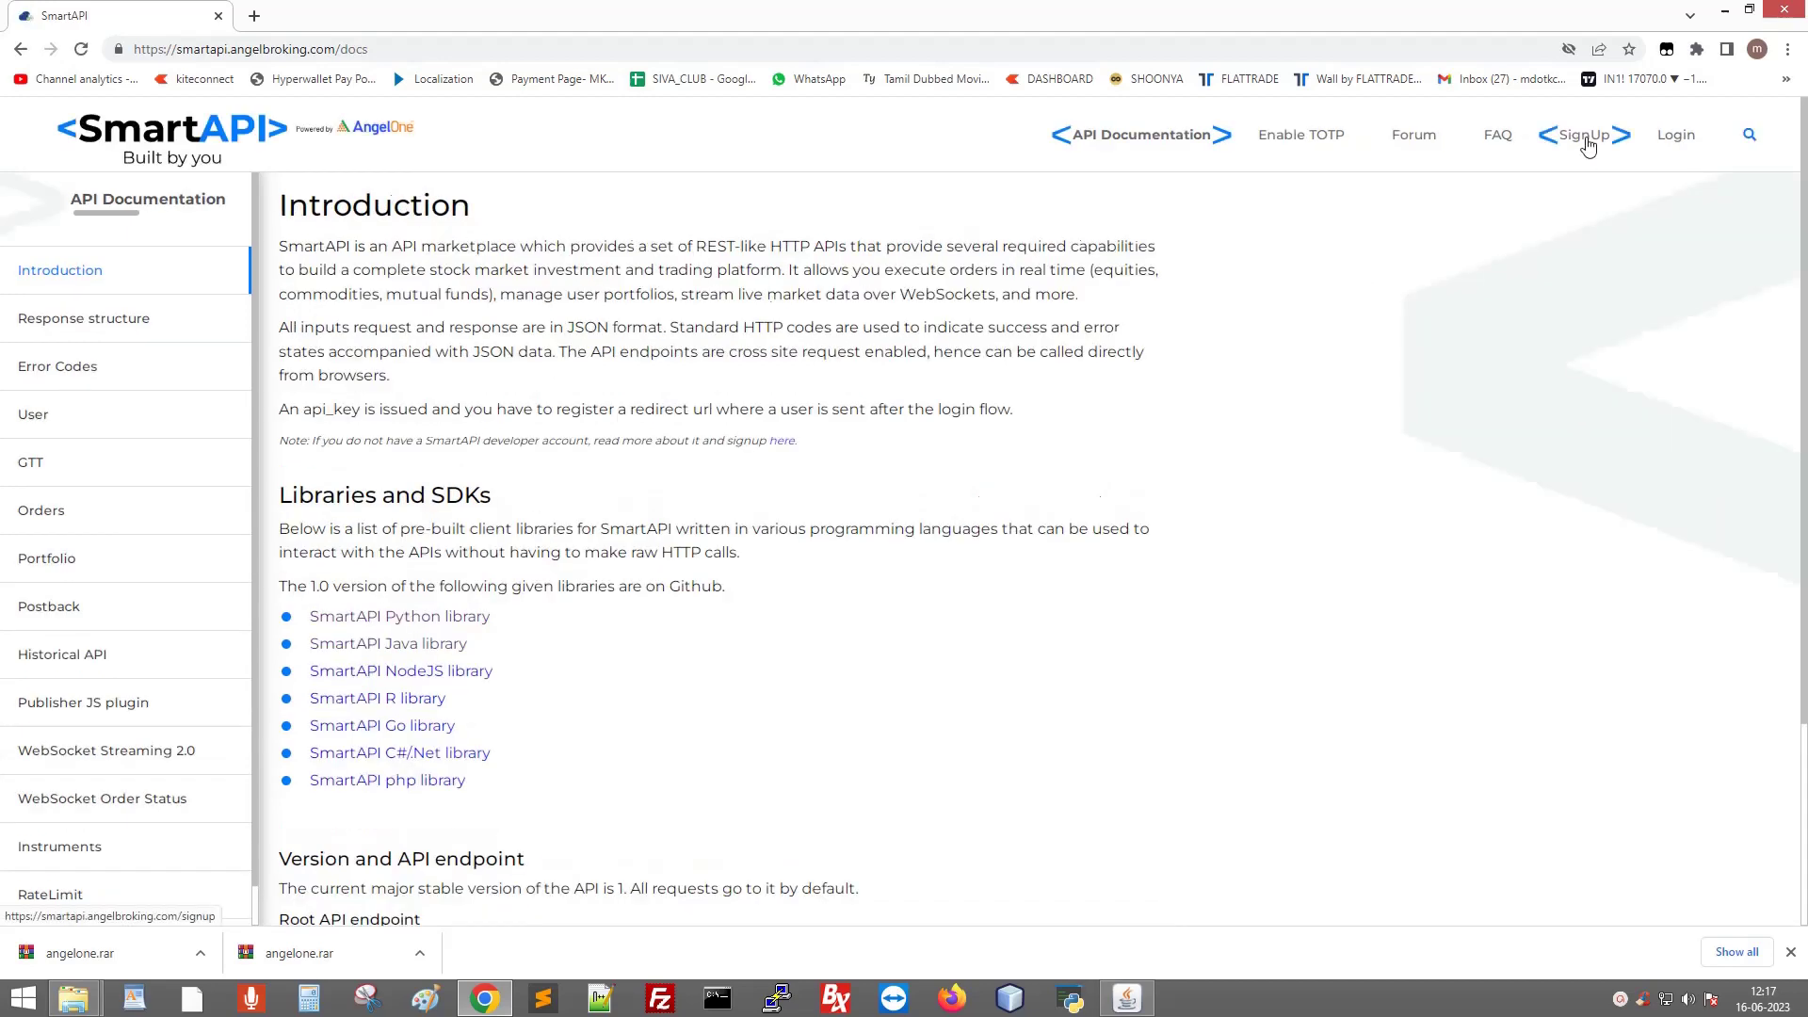
pyautogui.click(1665, 141)
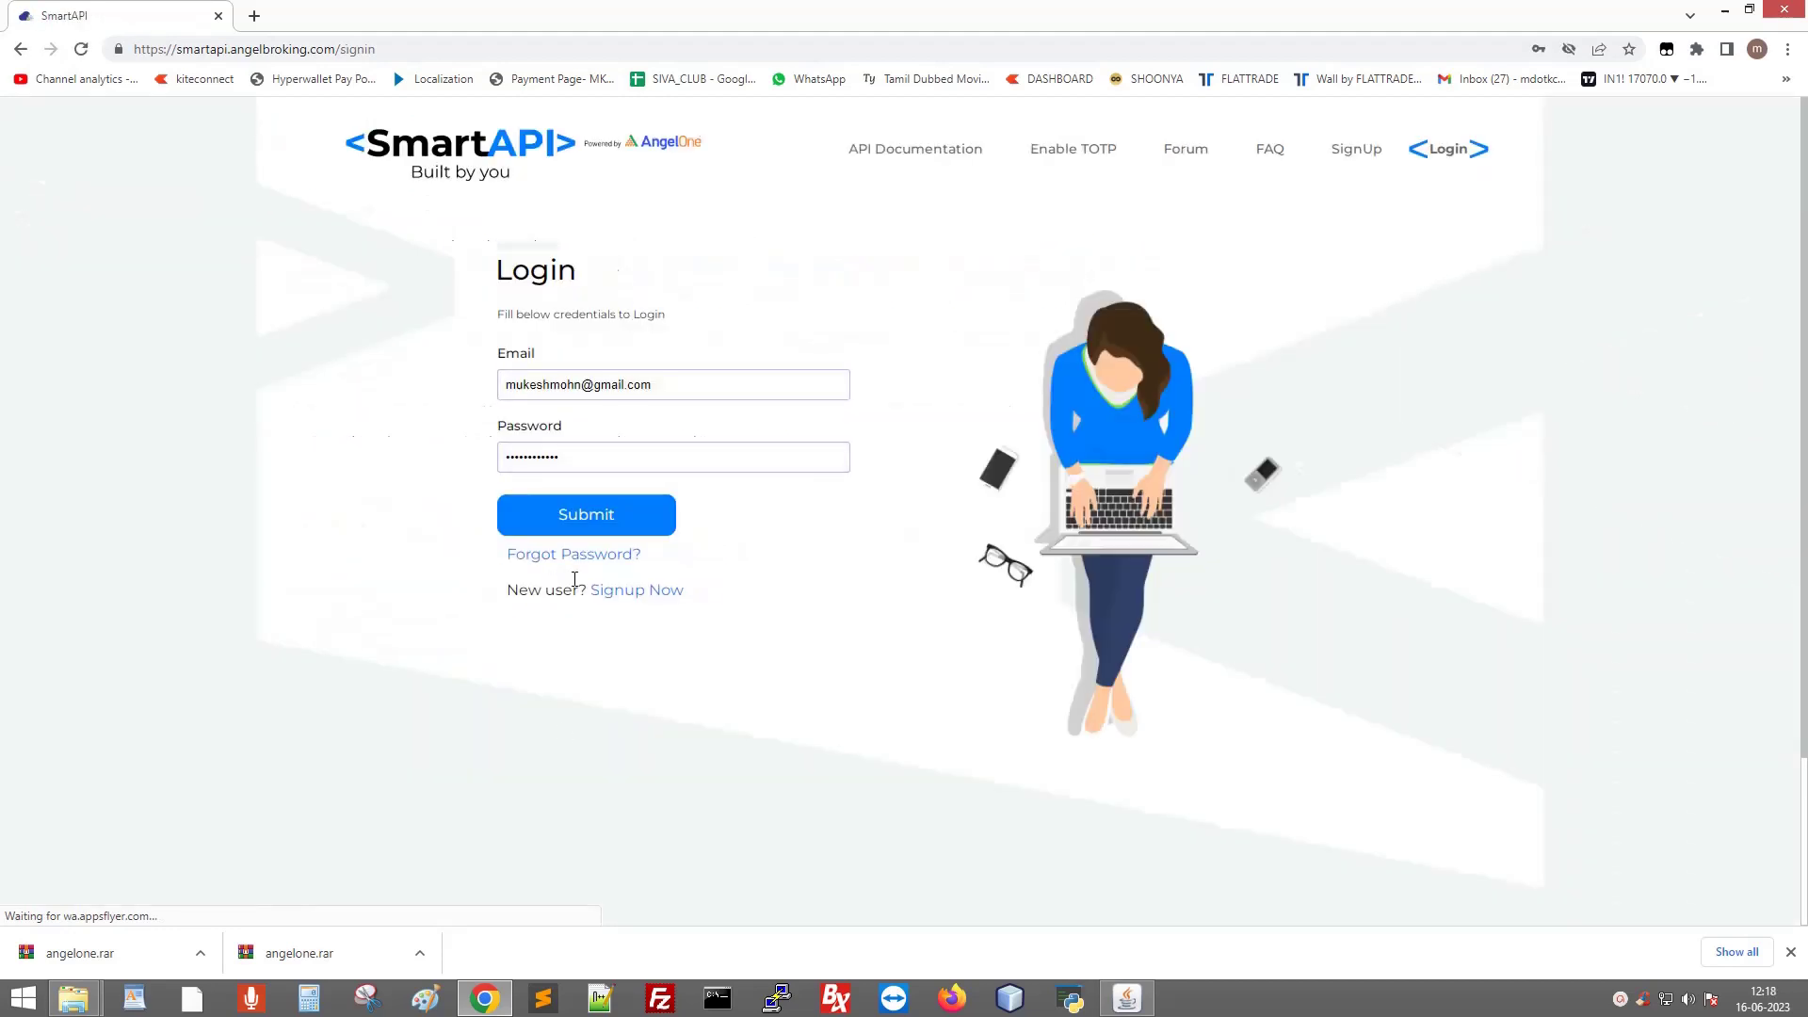
pyautogui.click(580, 527)
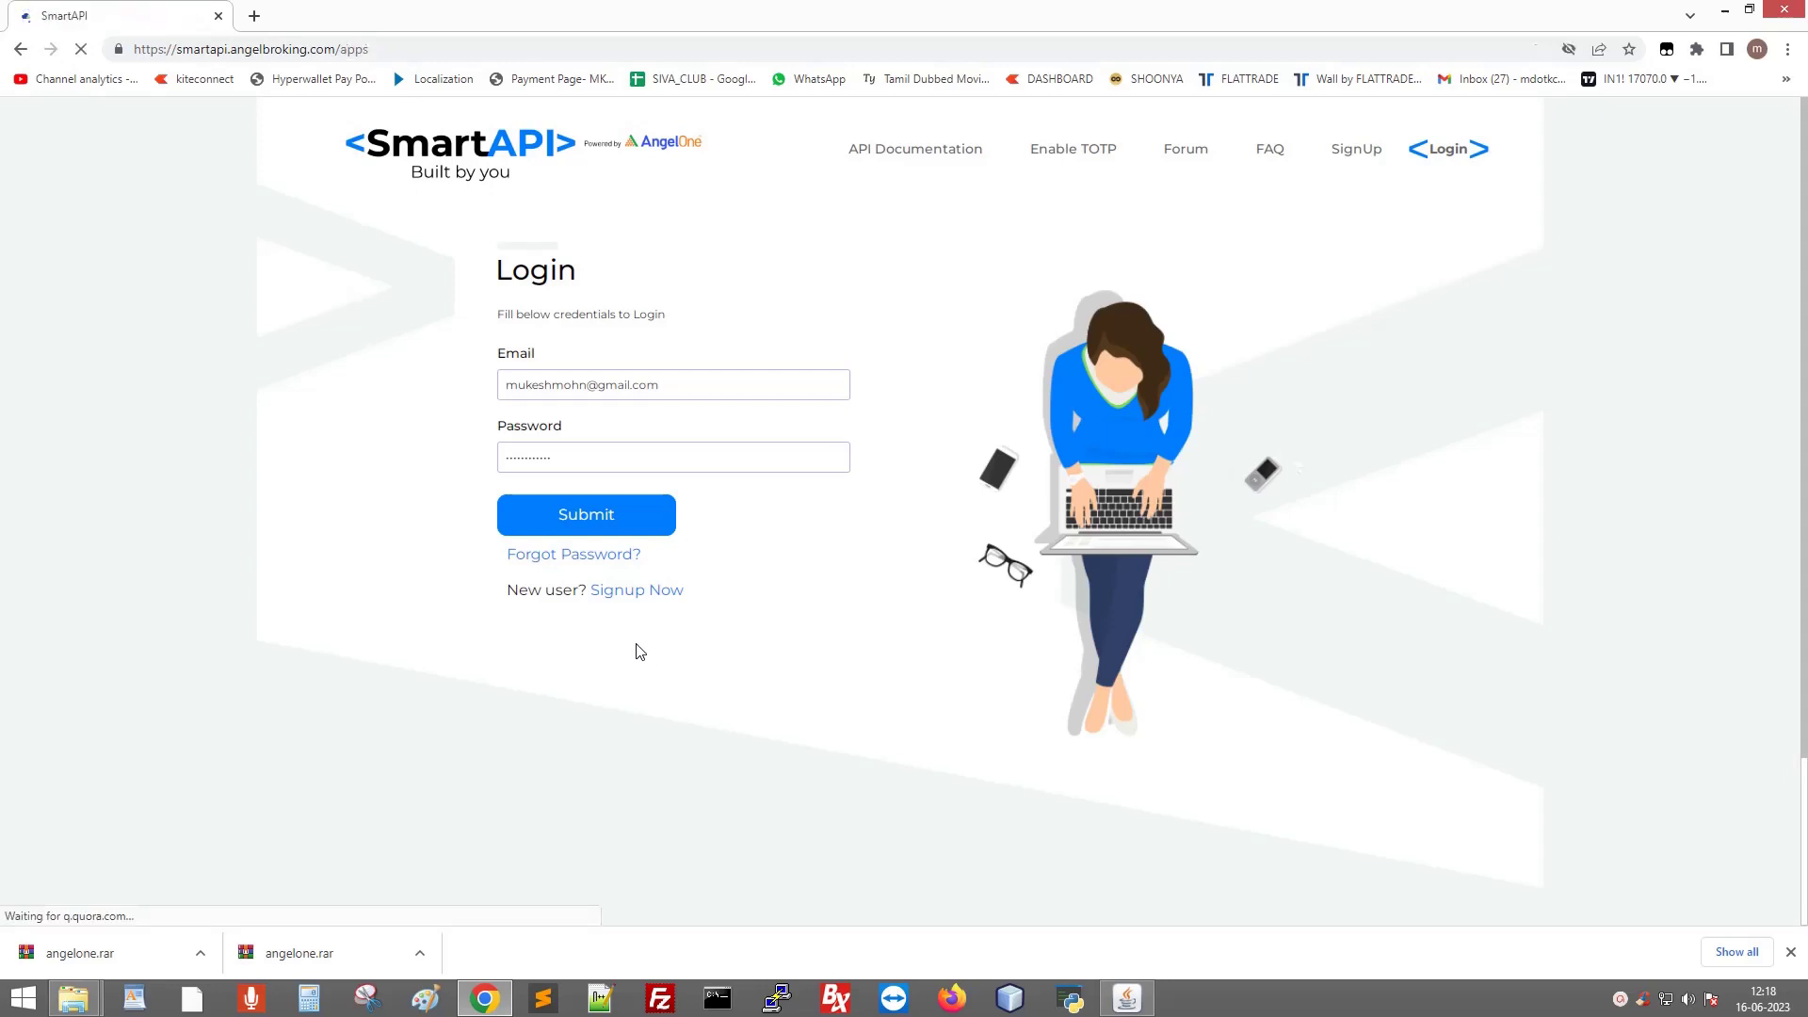
pyautogui.scroll(-2, 659, 603)
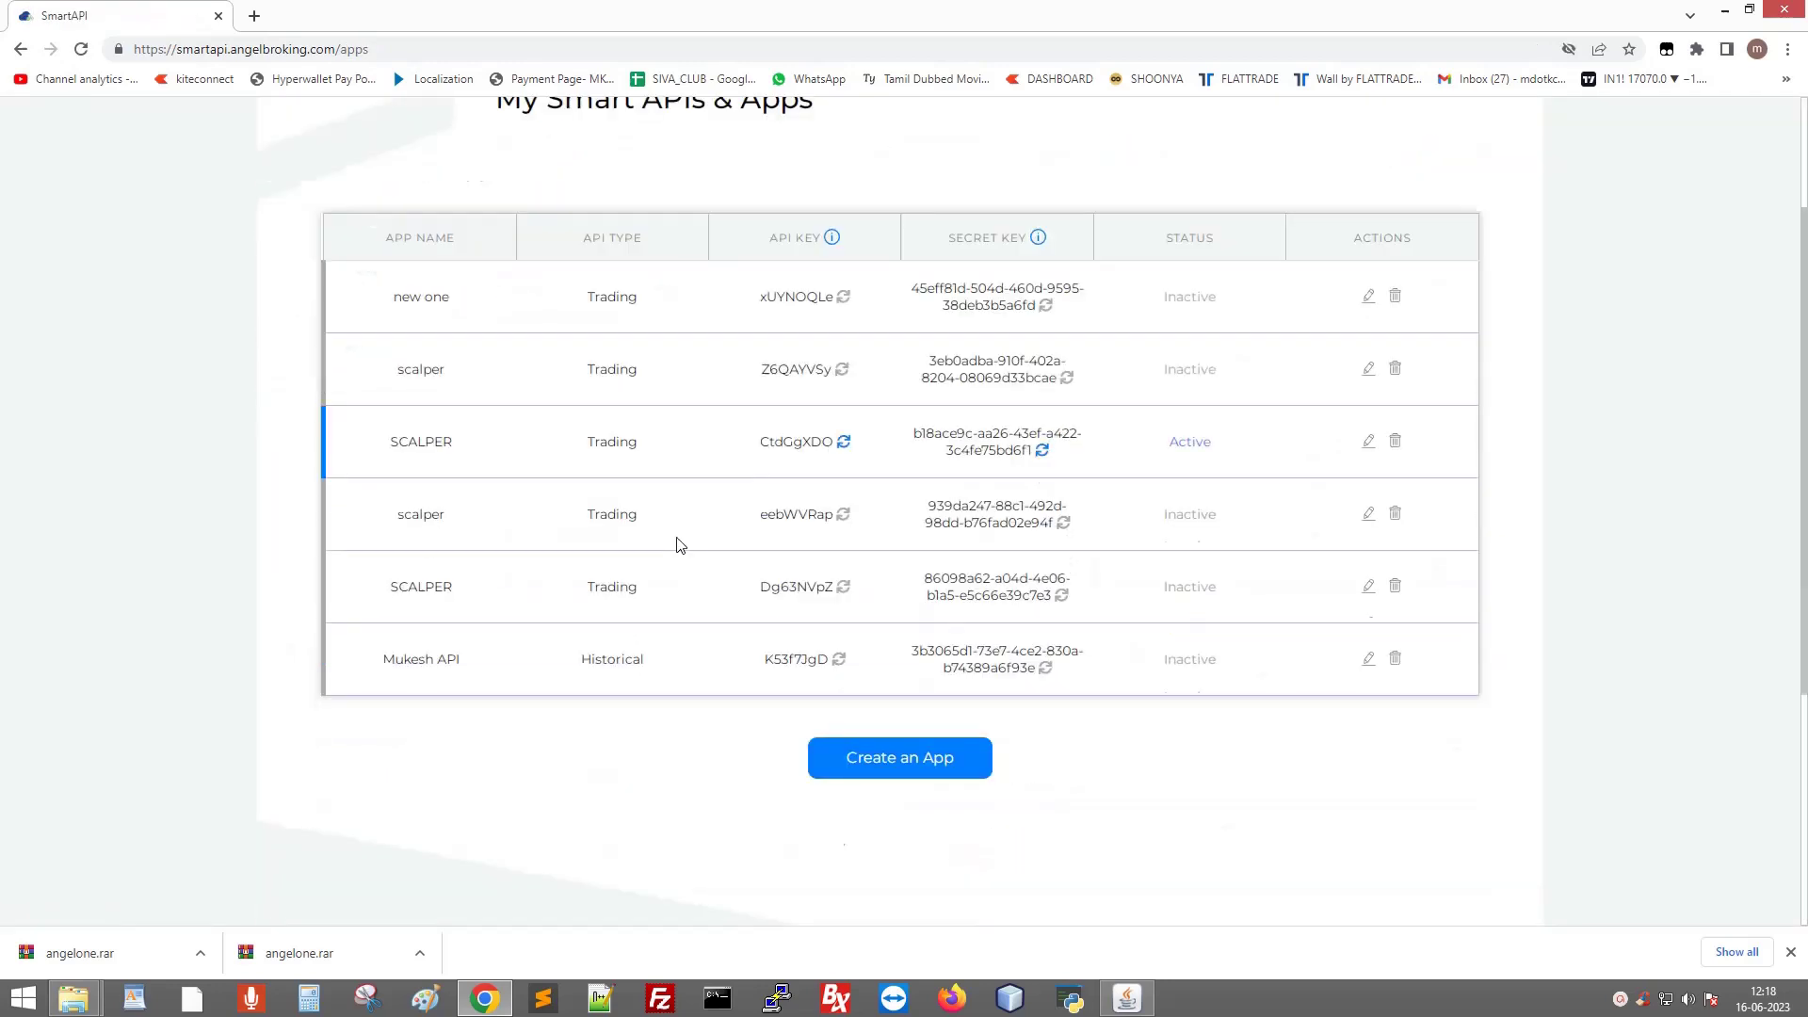
pyautogui.click(927, 761)
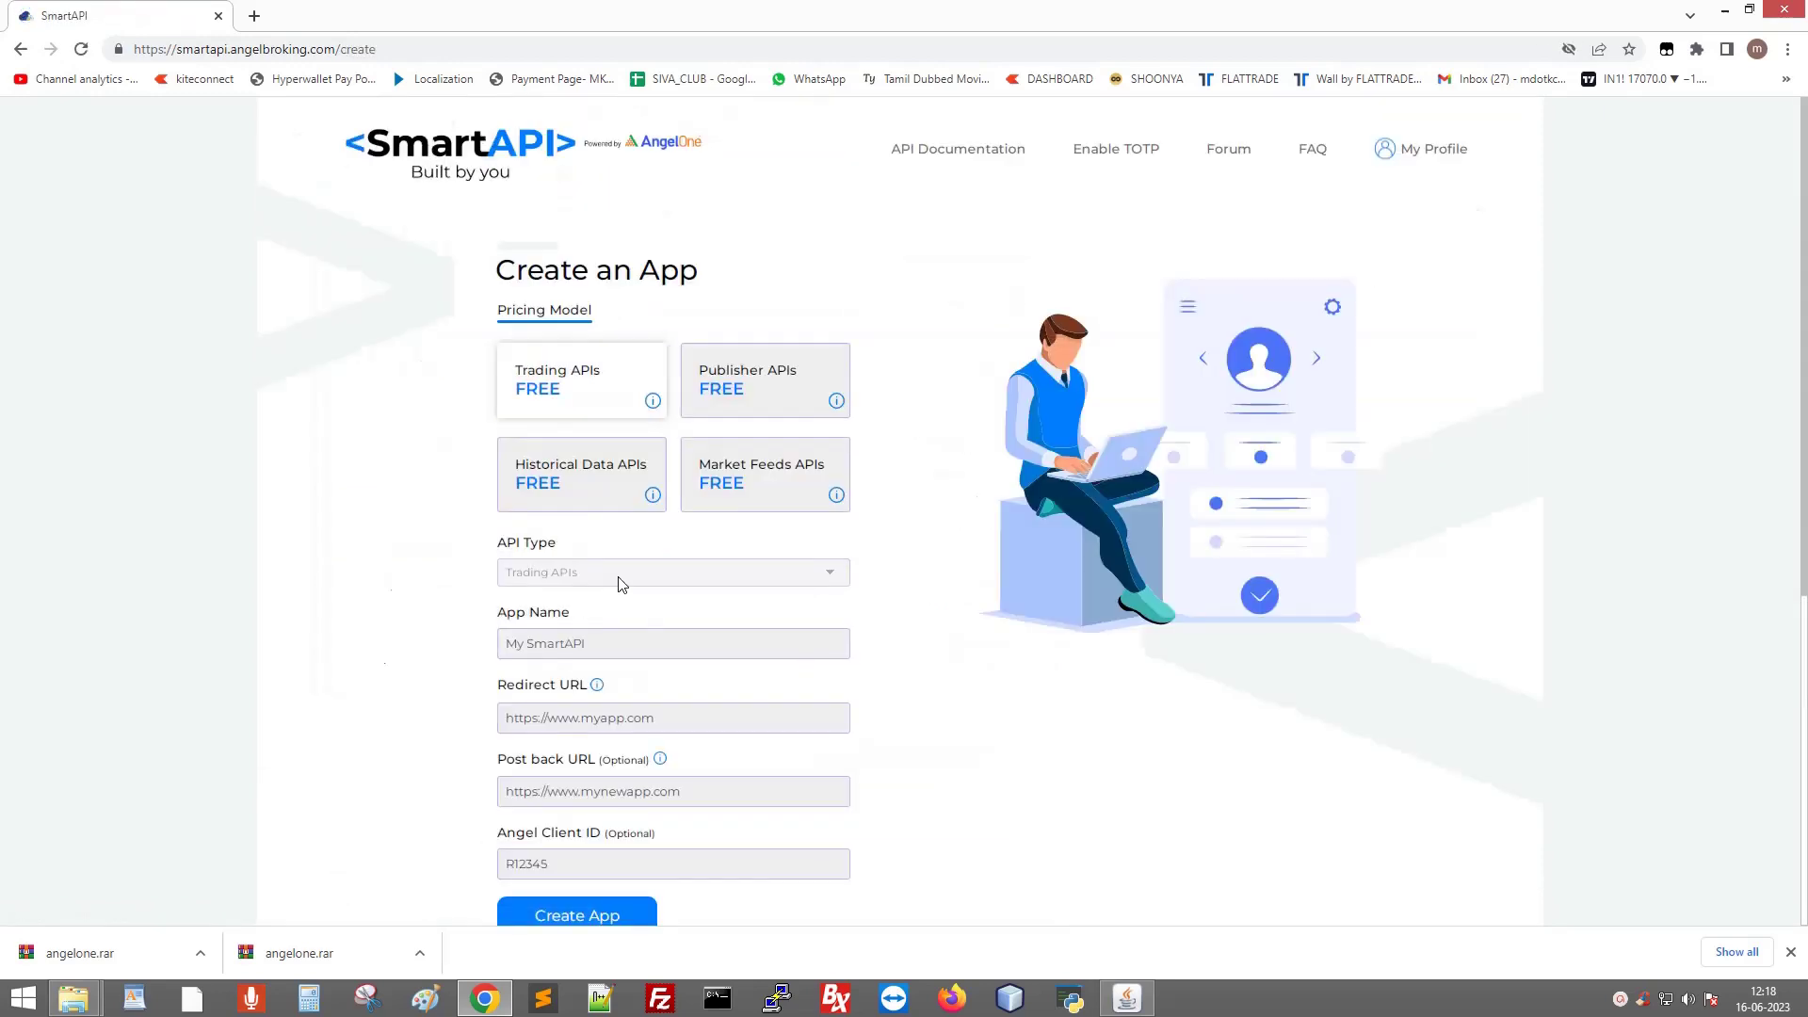
pyautogui.click(554, 641)
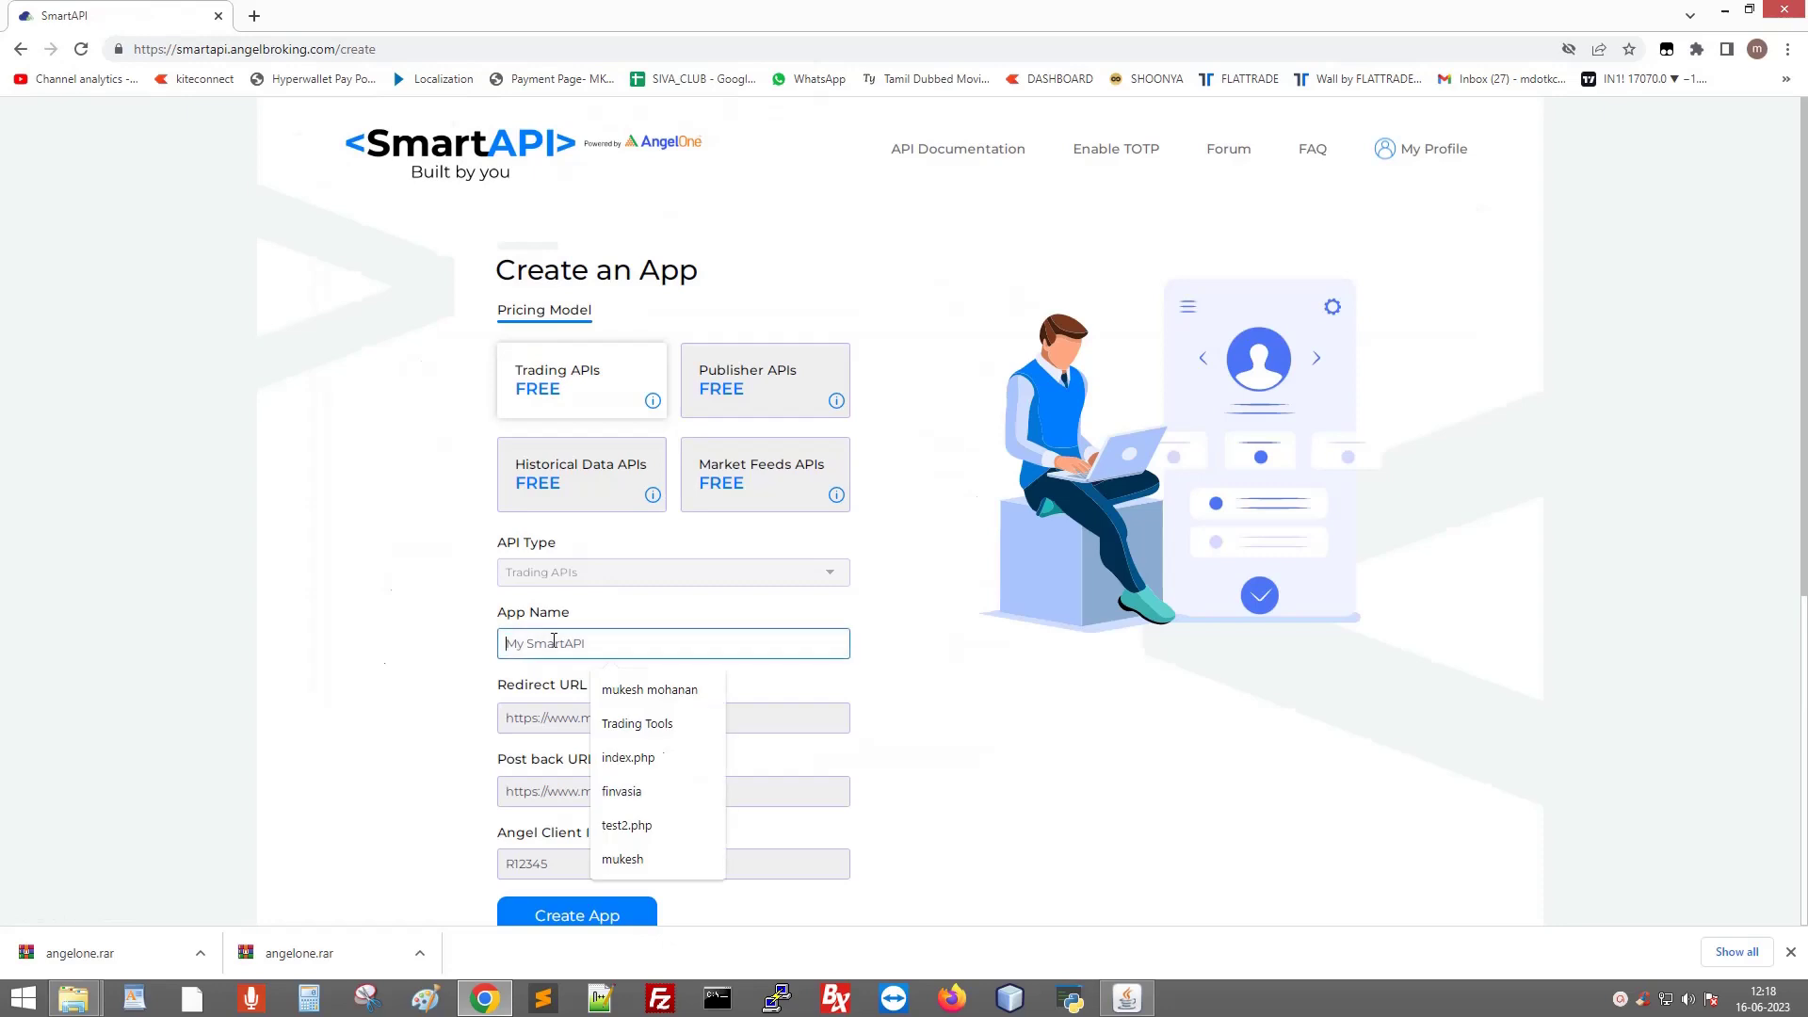
pyautogui.write('scalper')
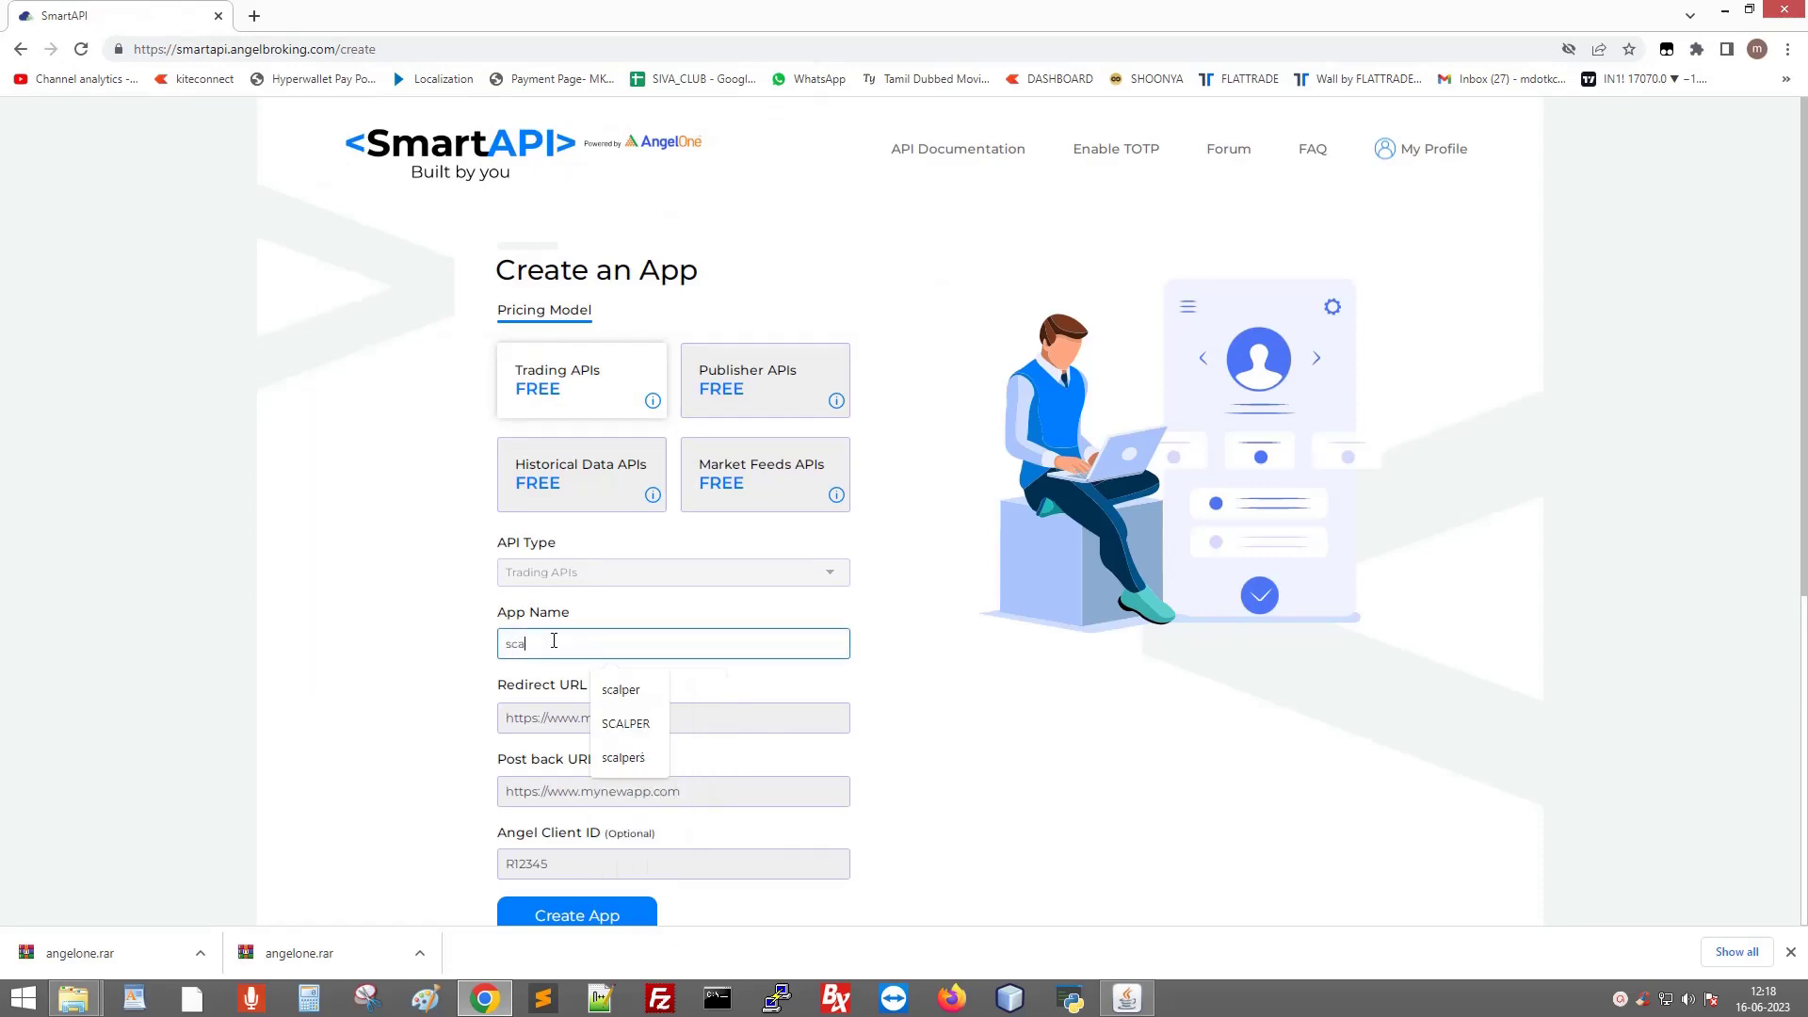
pyautogui.click(555, 717)
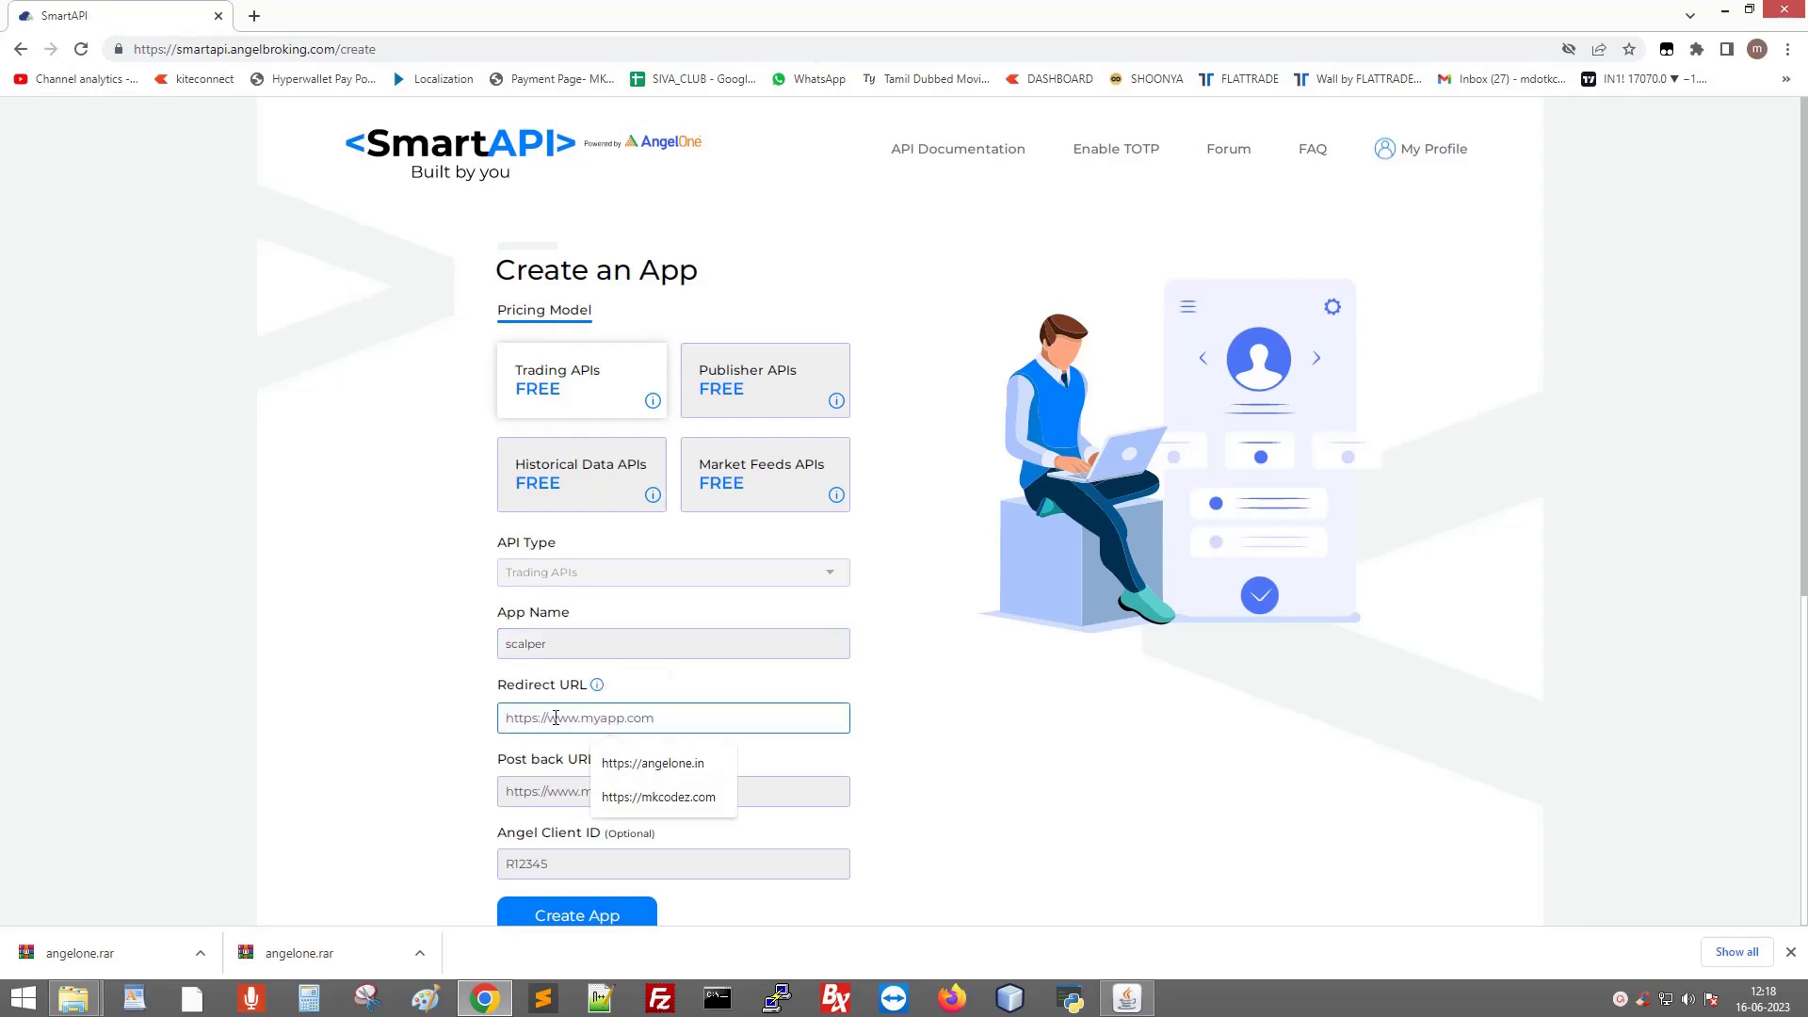
pyautogui.write('https://mkcodez.com')
pyautogui.click(687, 796)
# Add the Angel client ID, submit the app, and select the SCALPER app's API key.
pyautogui.click(575, 863)
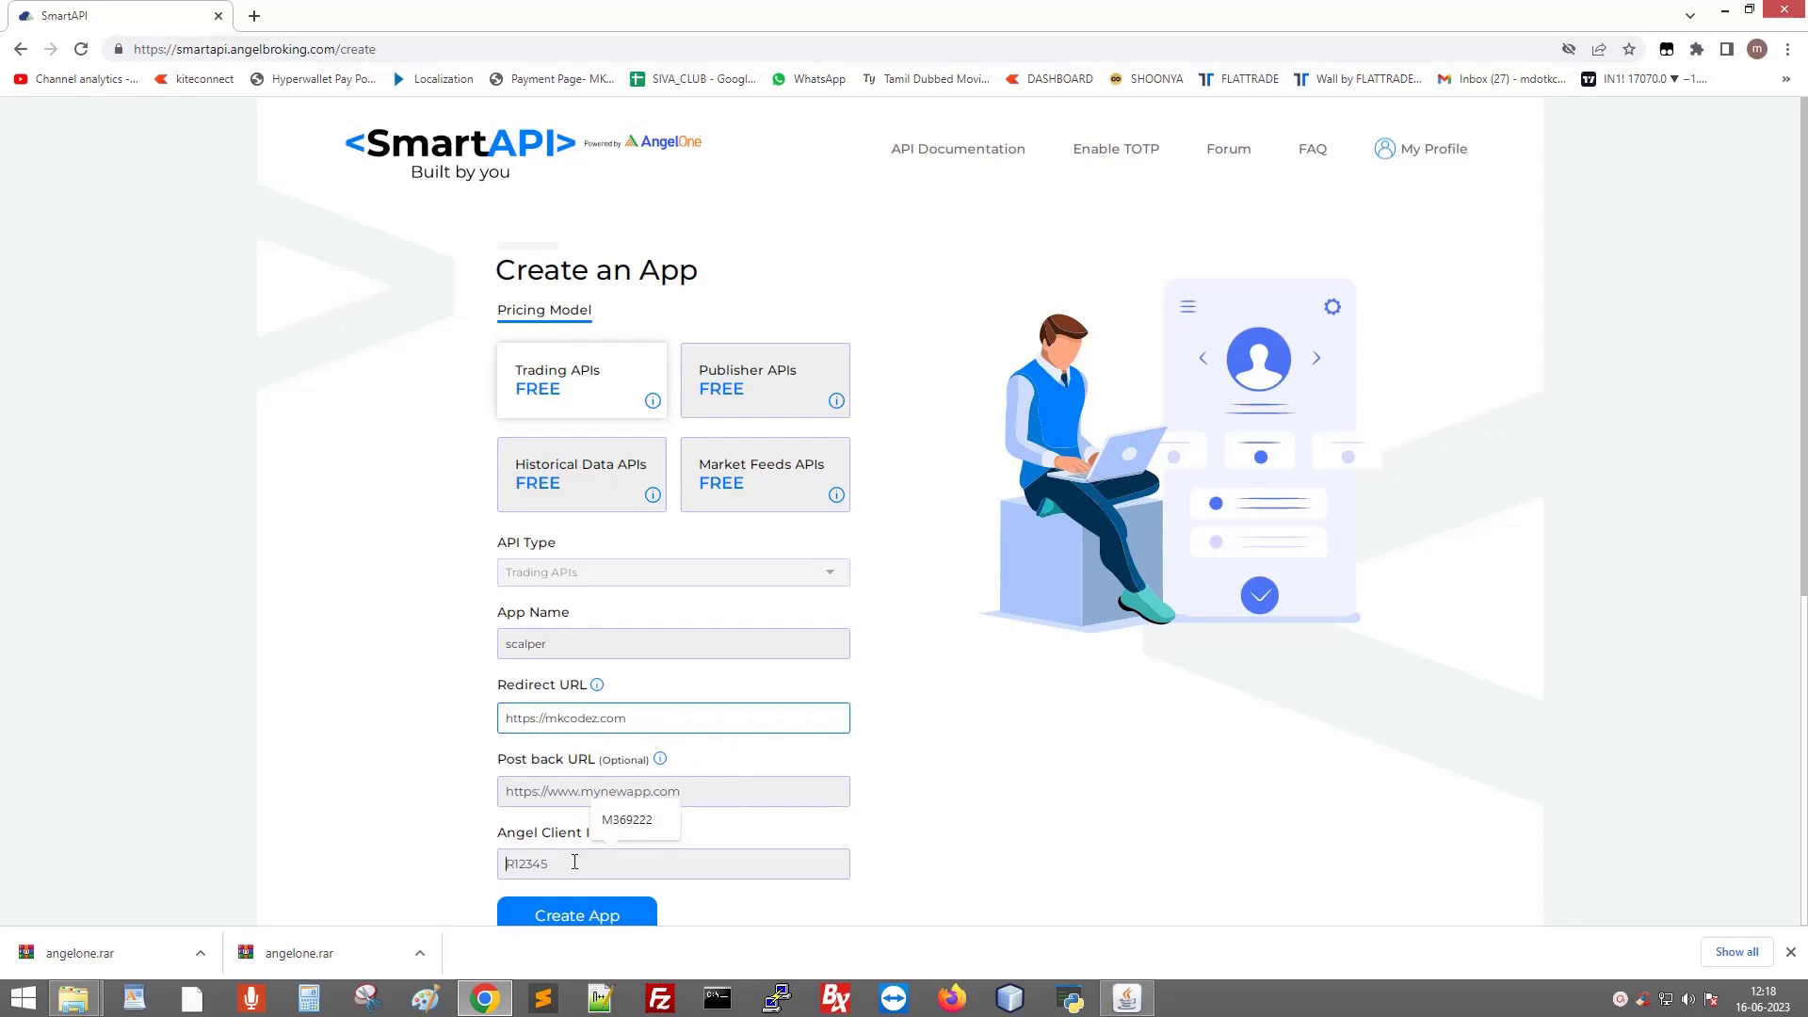
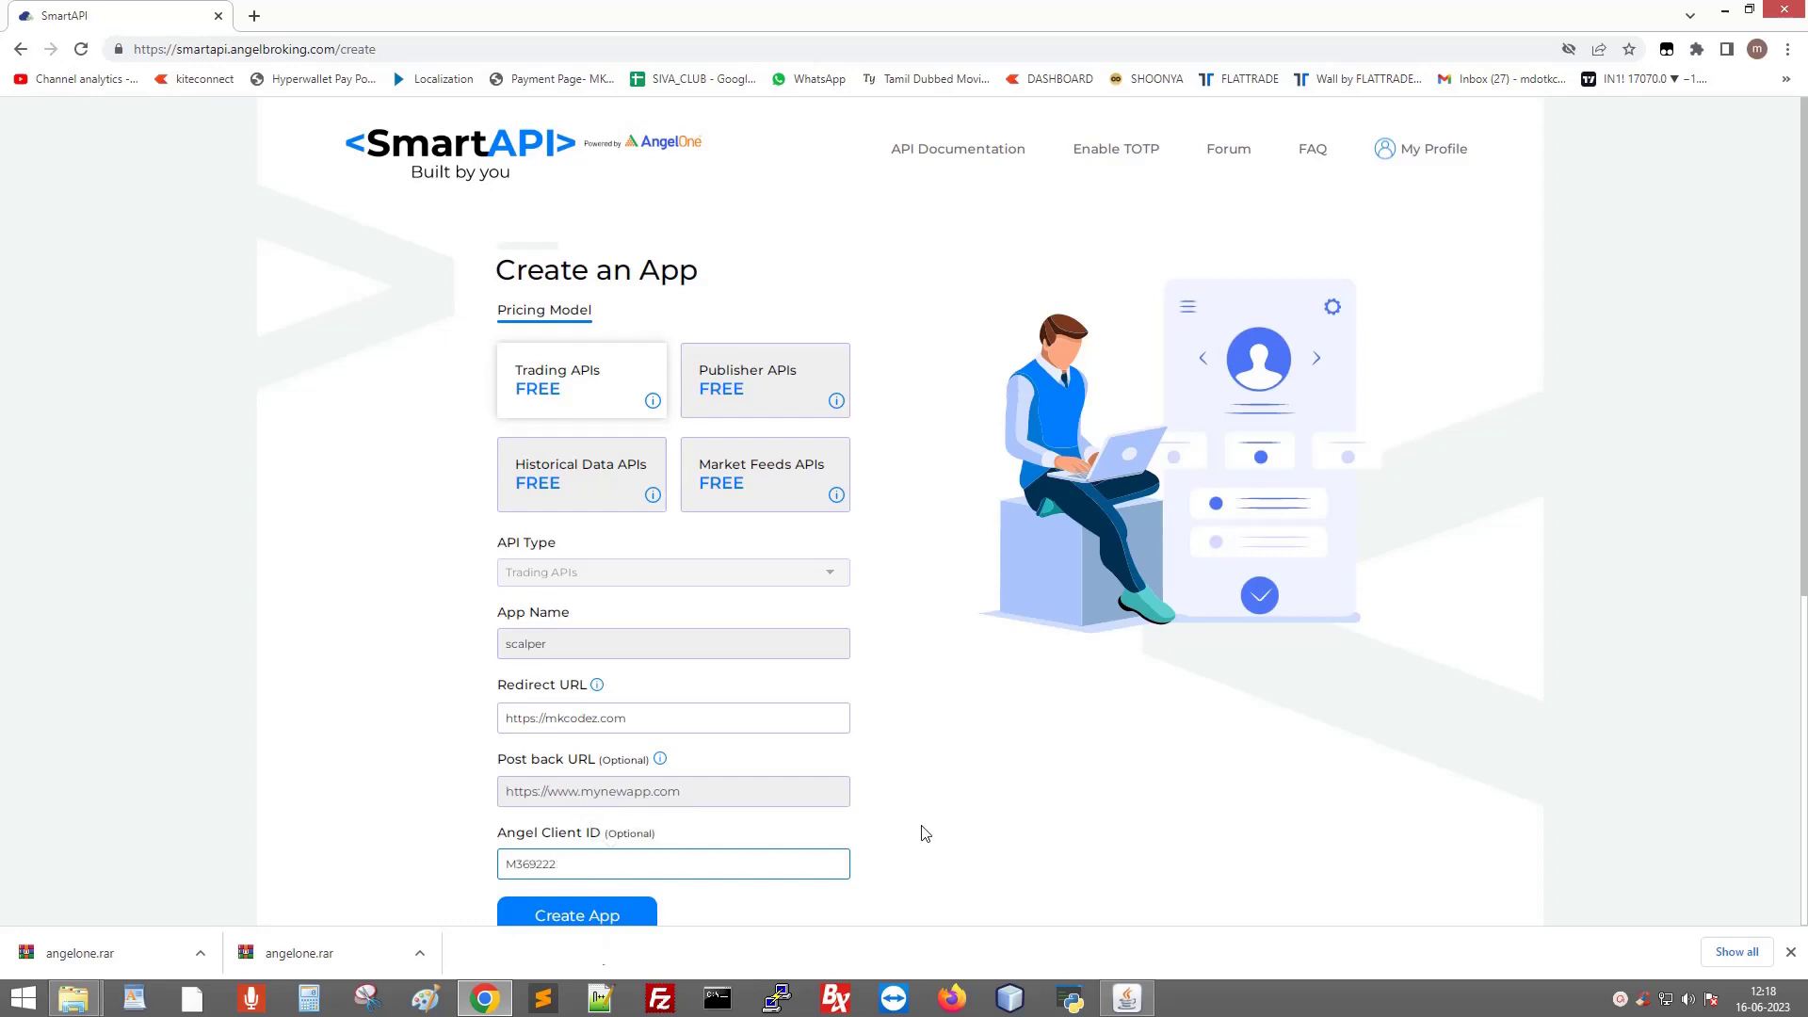
pyautogui.press('Return')
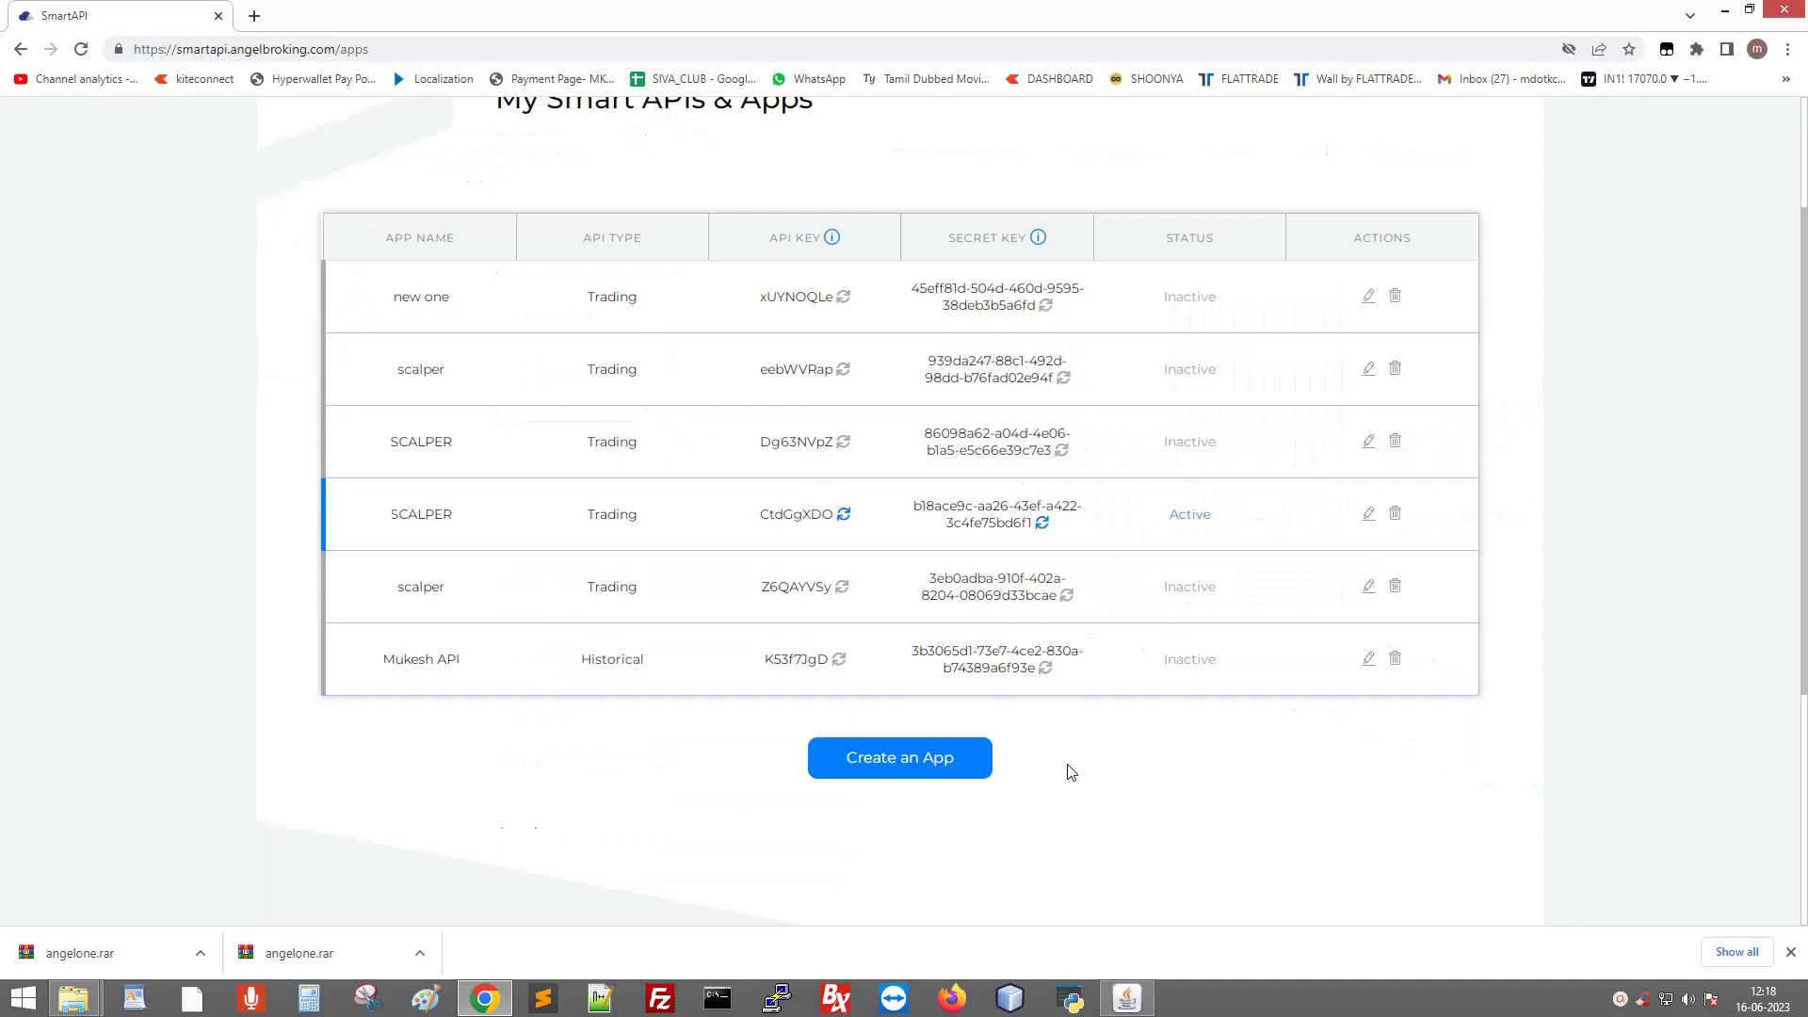
pyautogui.doubleClick(794, 518)
pyautogui.hotkey('ctrl', 'c')
# Paste the new API key into MK Codez Scalper and save all API details.
pyautogui.click(1127, 998)
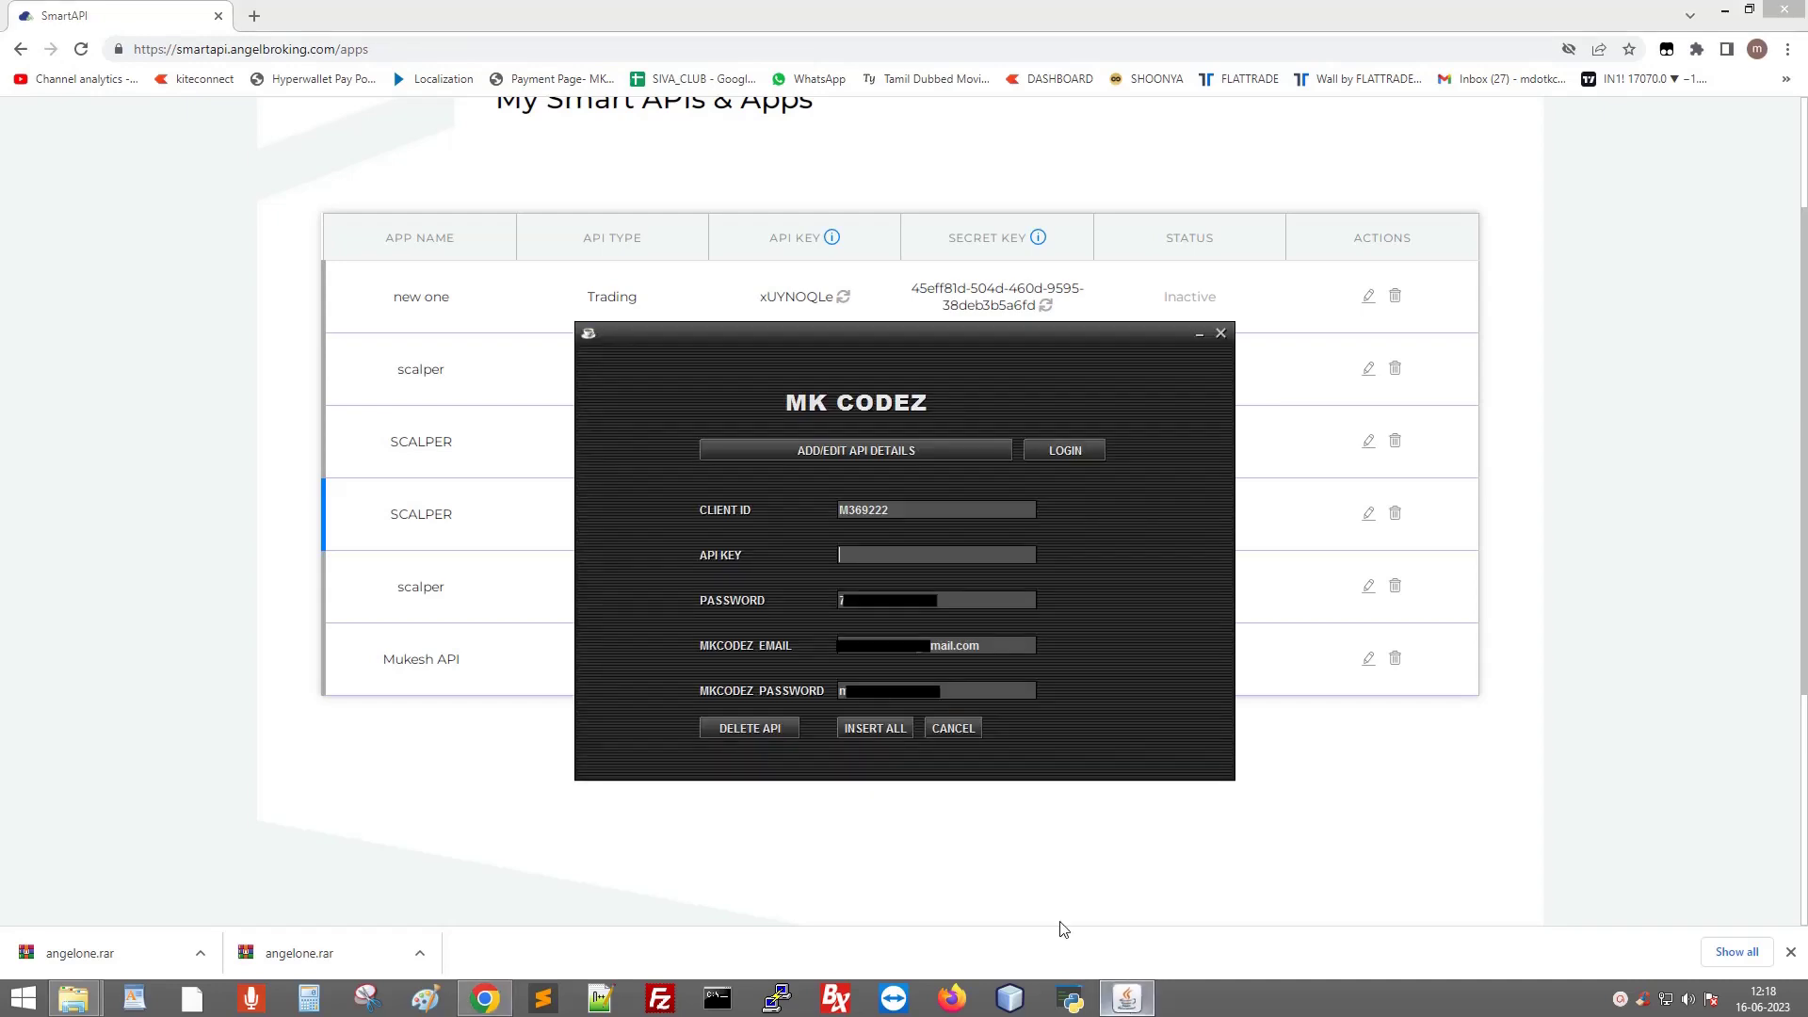
pyautogui.hotkey('ctrl', 'v')
pyautogui.click(874, 729)
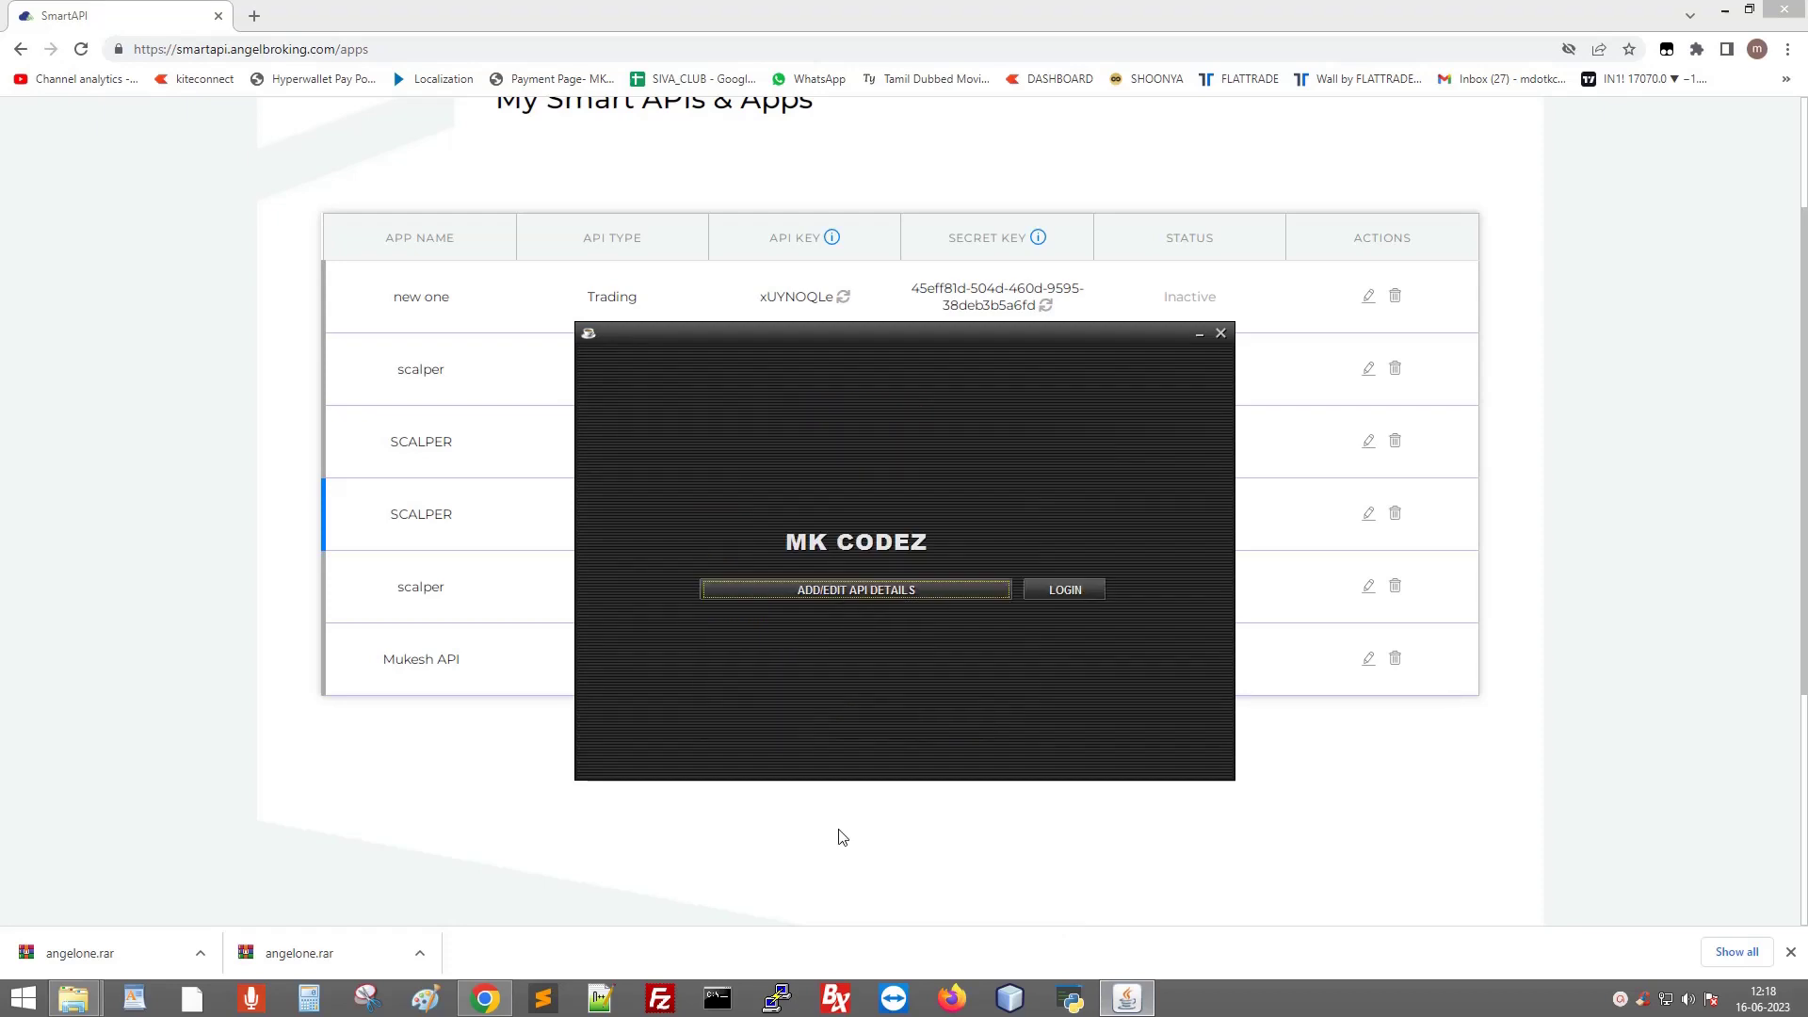
# Log in to the scalper with a fresh TOTP code.
pyautogui.click(1056, 593)
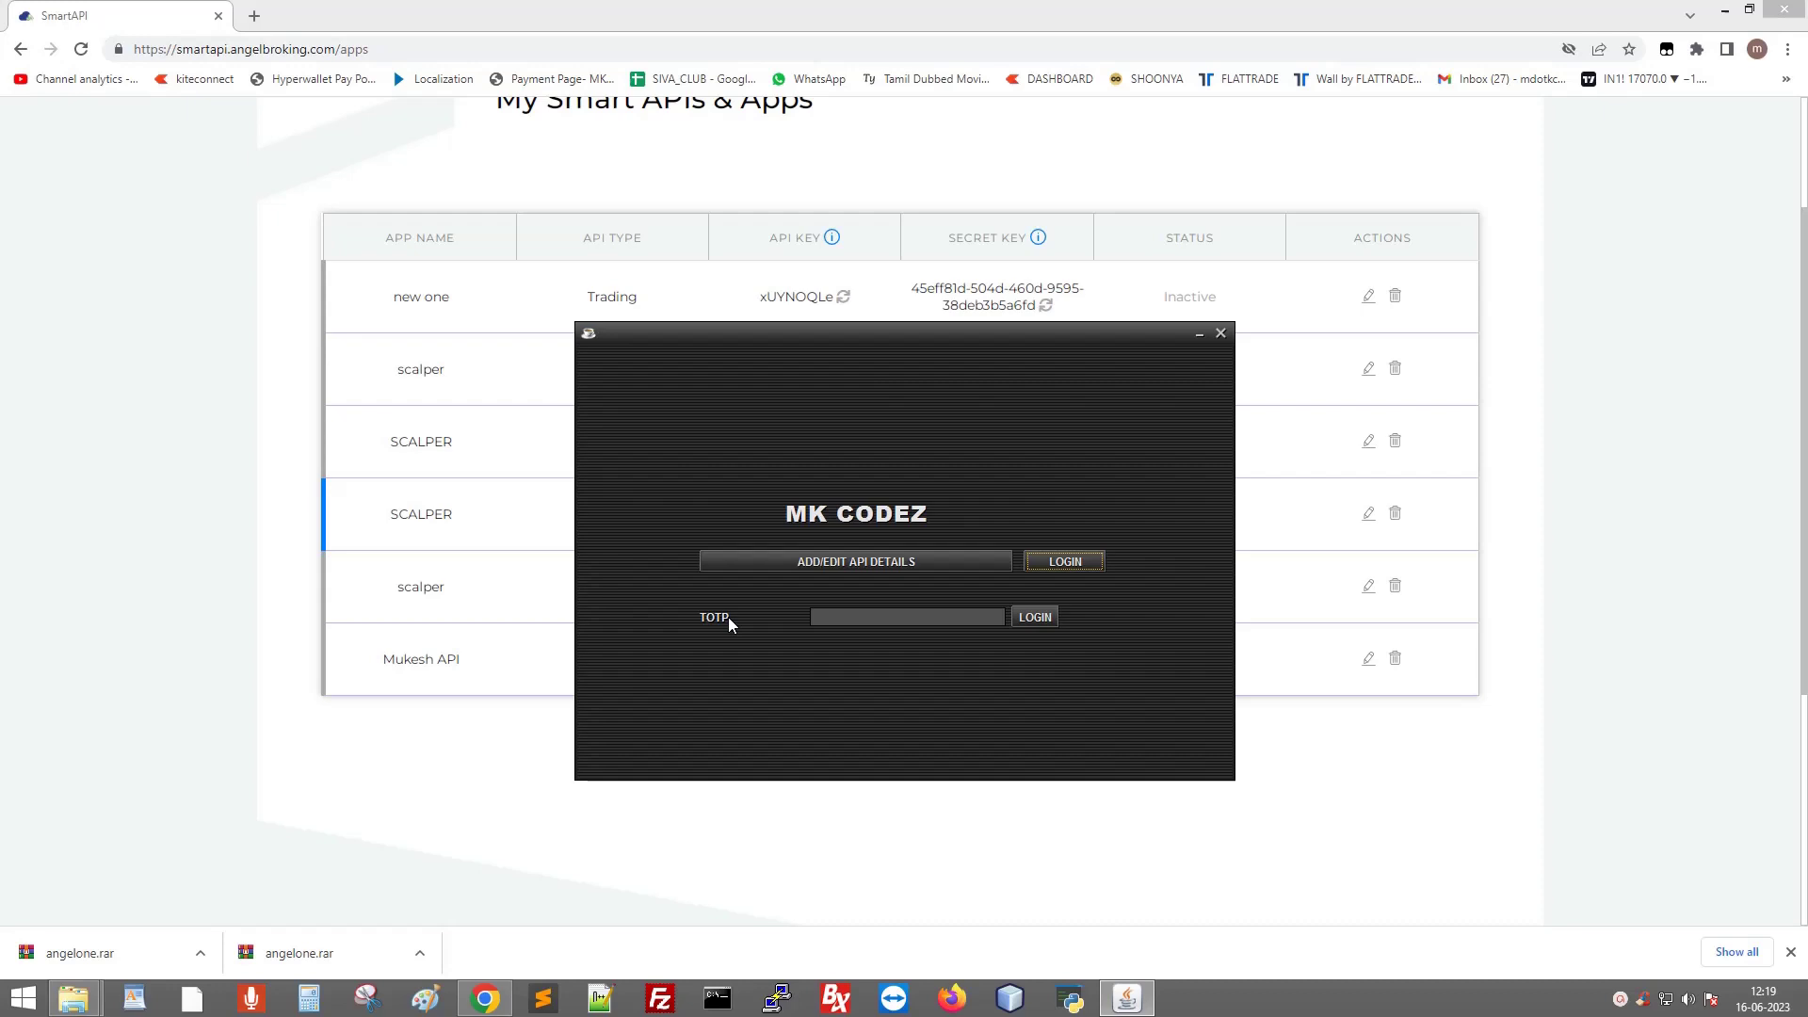
pyautogui.click(847, 617)
pyautogui.press('BackSpace')
pyautogui.press('BackSpace')
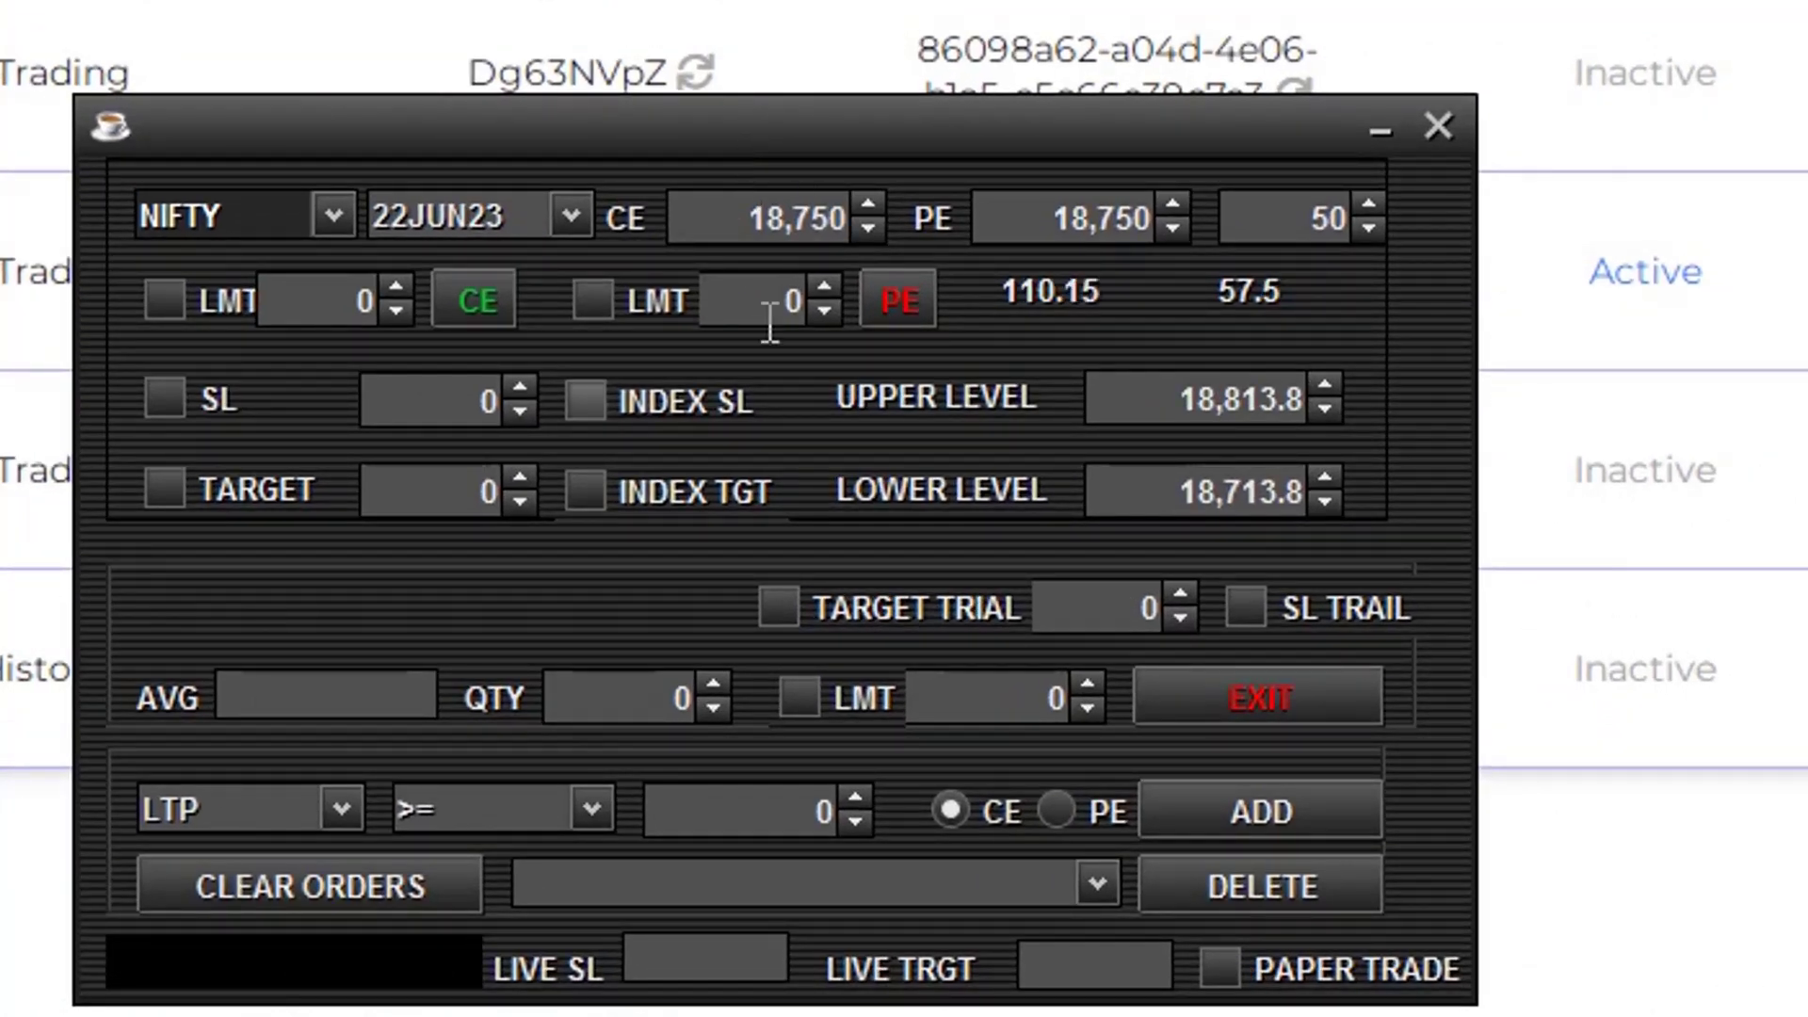
# Keep NIFTY with the 22JUN23 expiry and review the CE and PE strike fields.
pyautogui.click(483, 218)
pyautogui.click(254, 228)
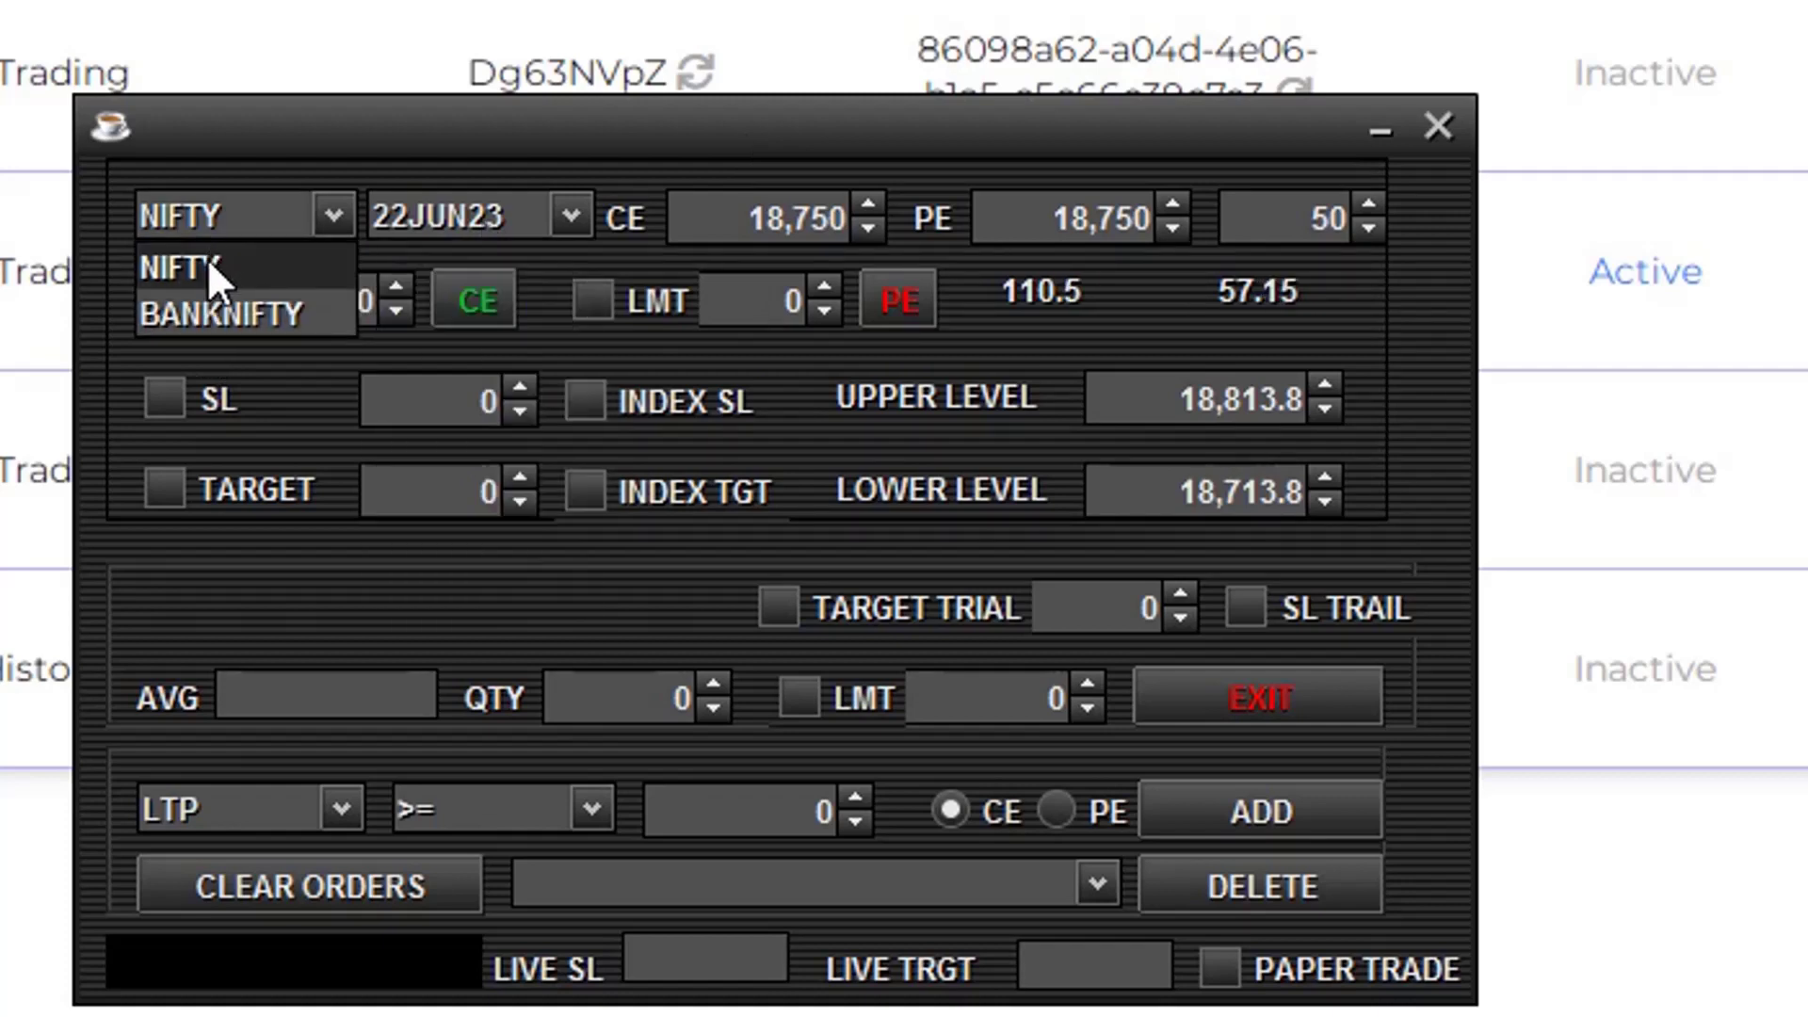
pyautogui.click(483, 215)
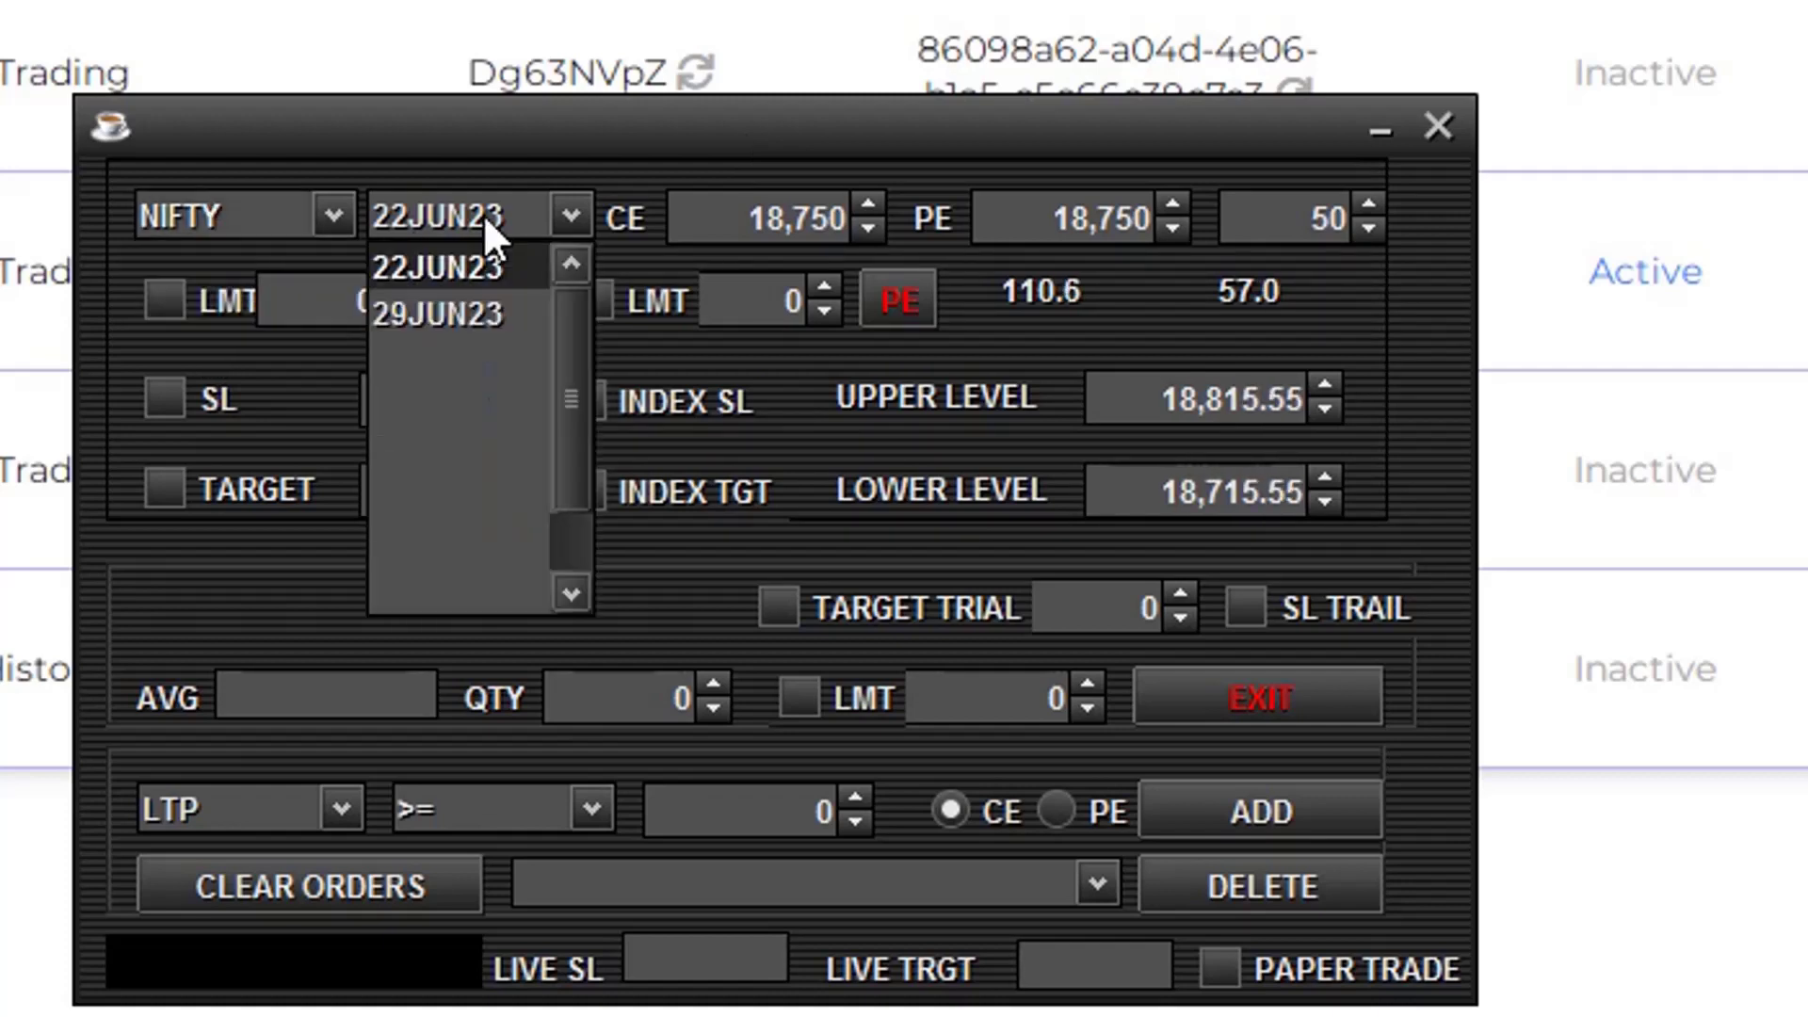
pyautogui.click(442, 270)
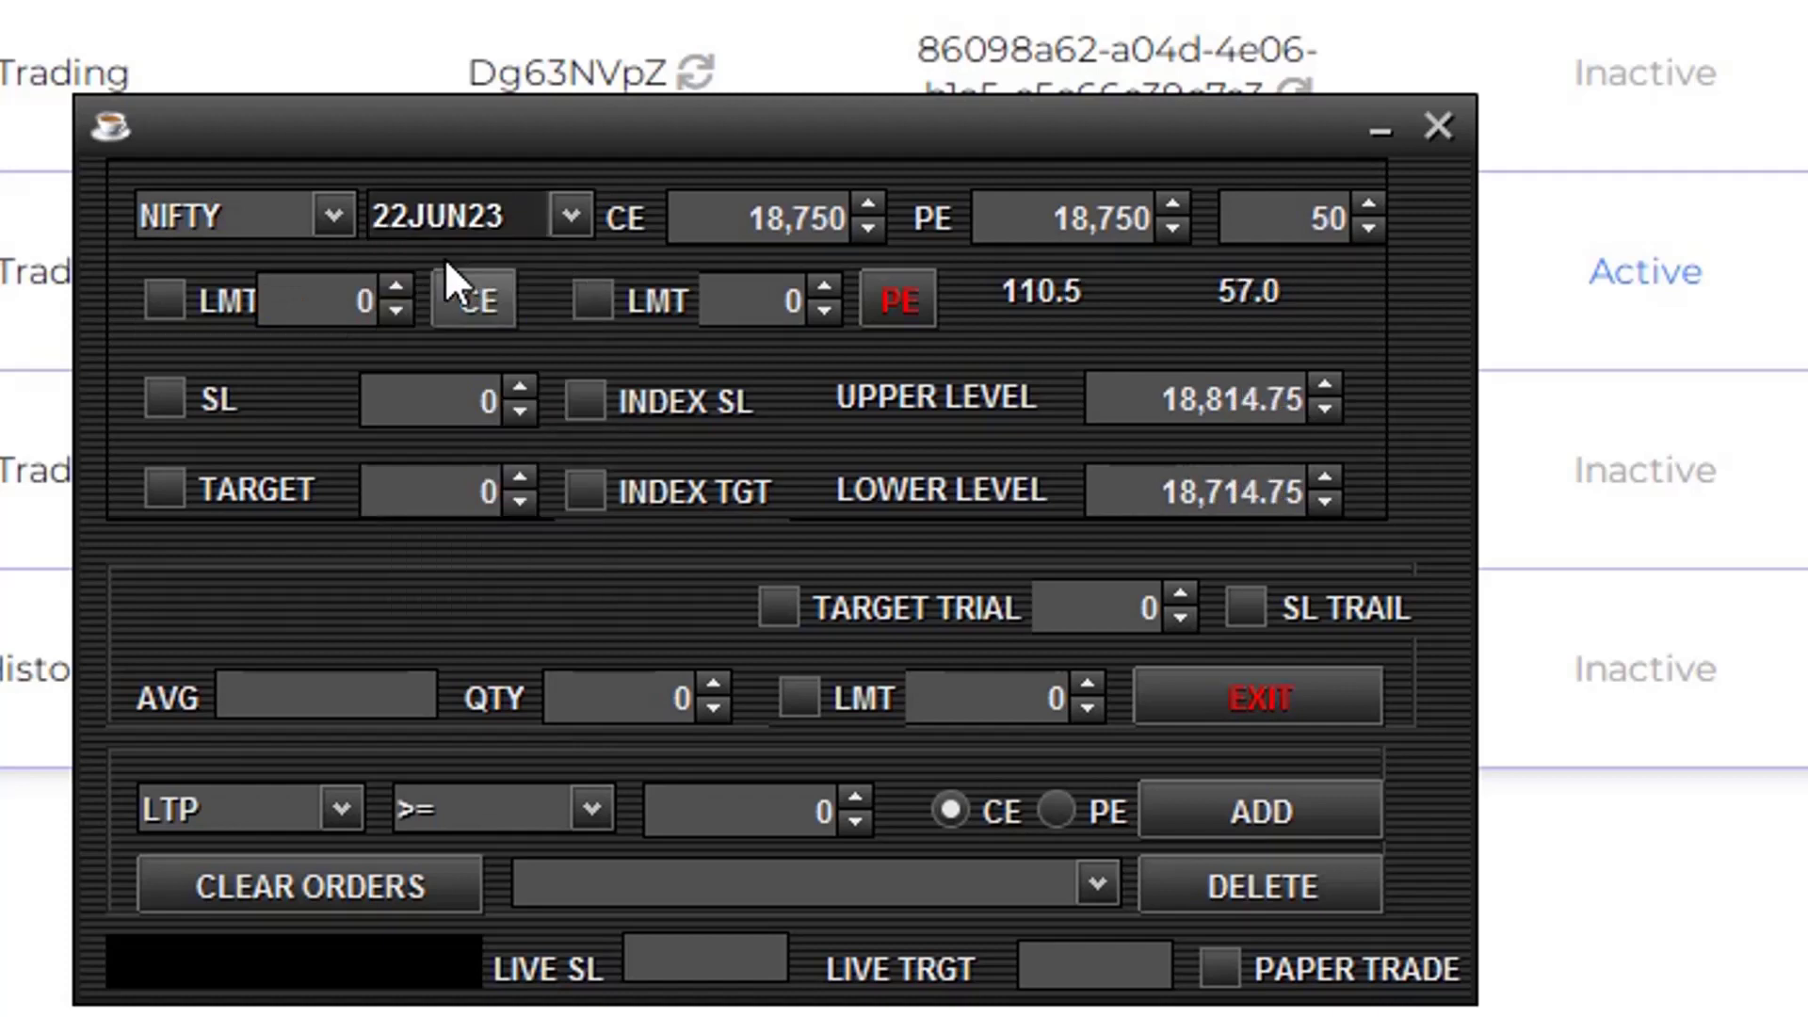
pyautogui.click(735, 209)
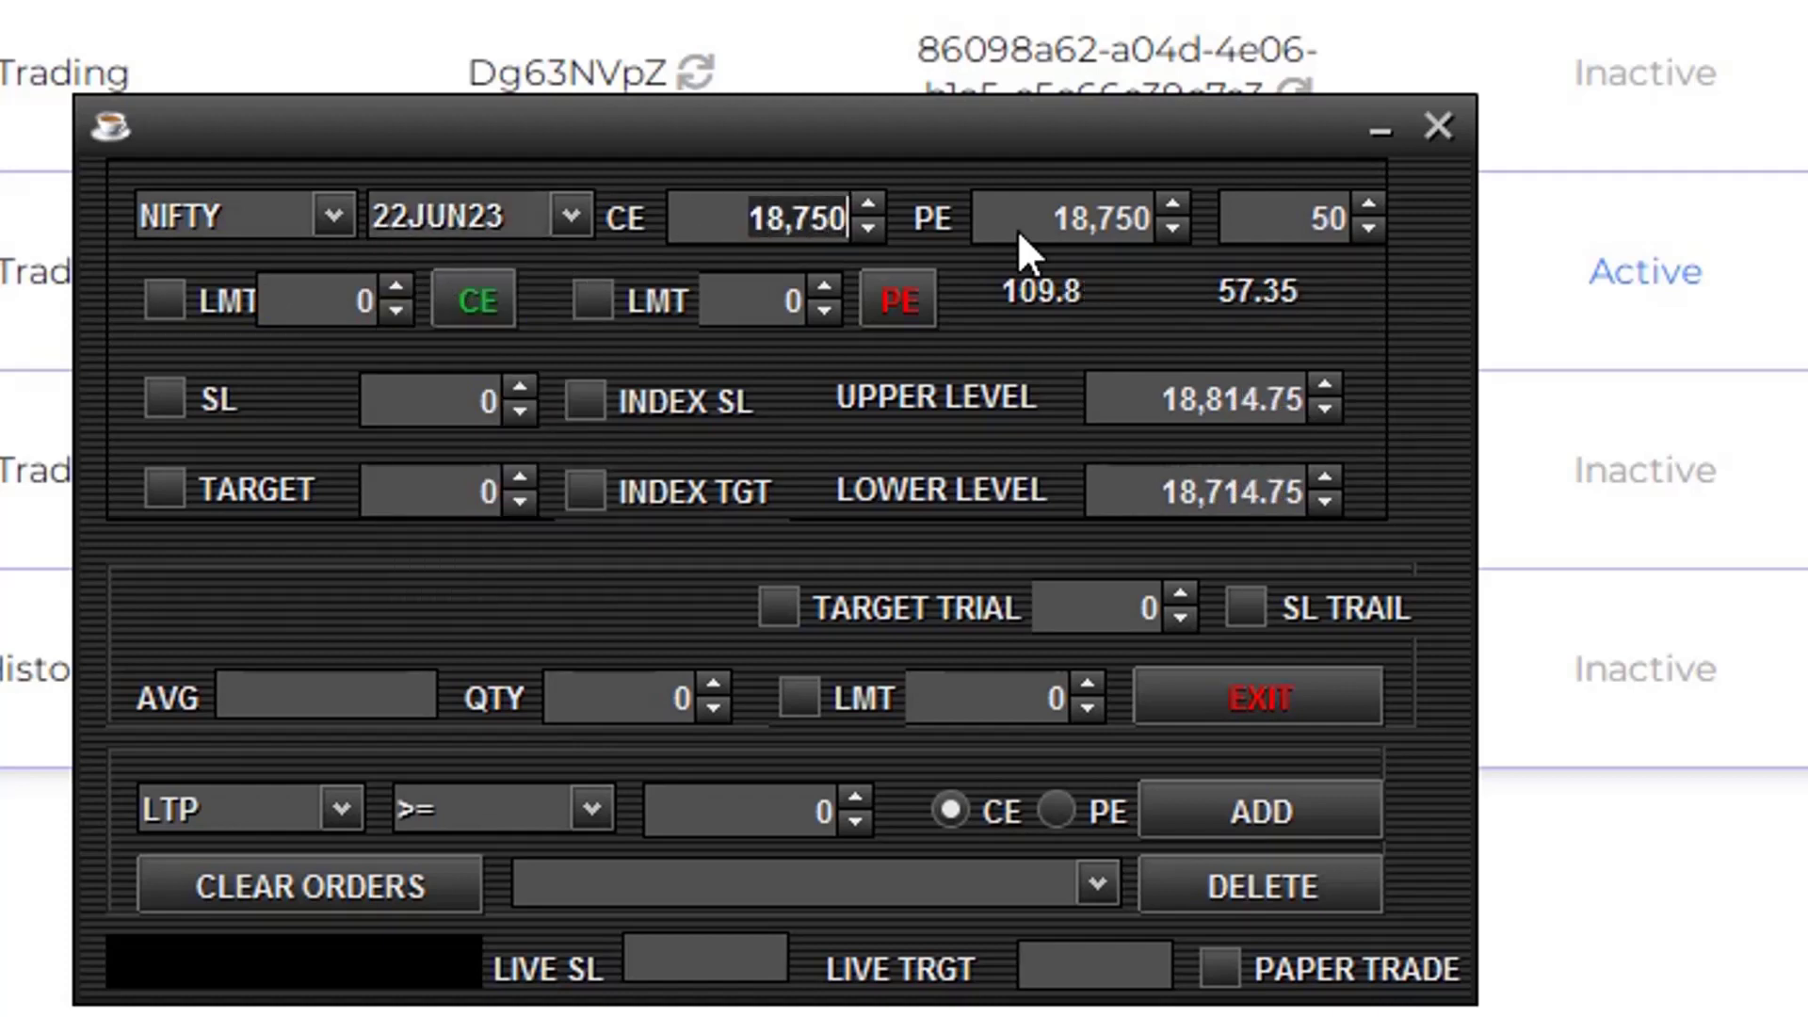
pyautogui.press('Tab')
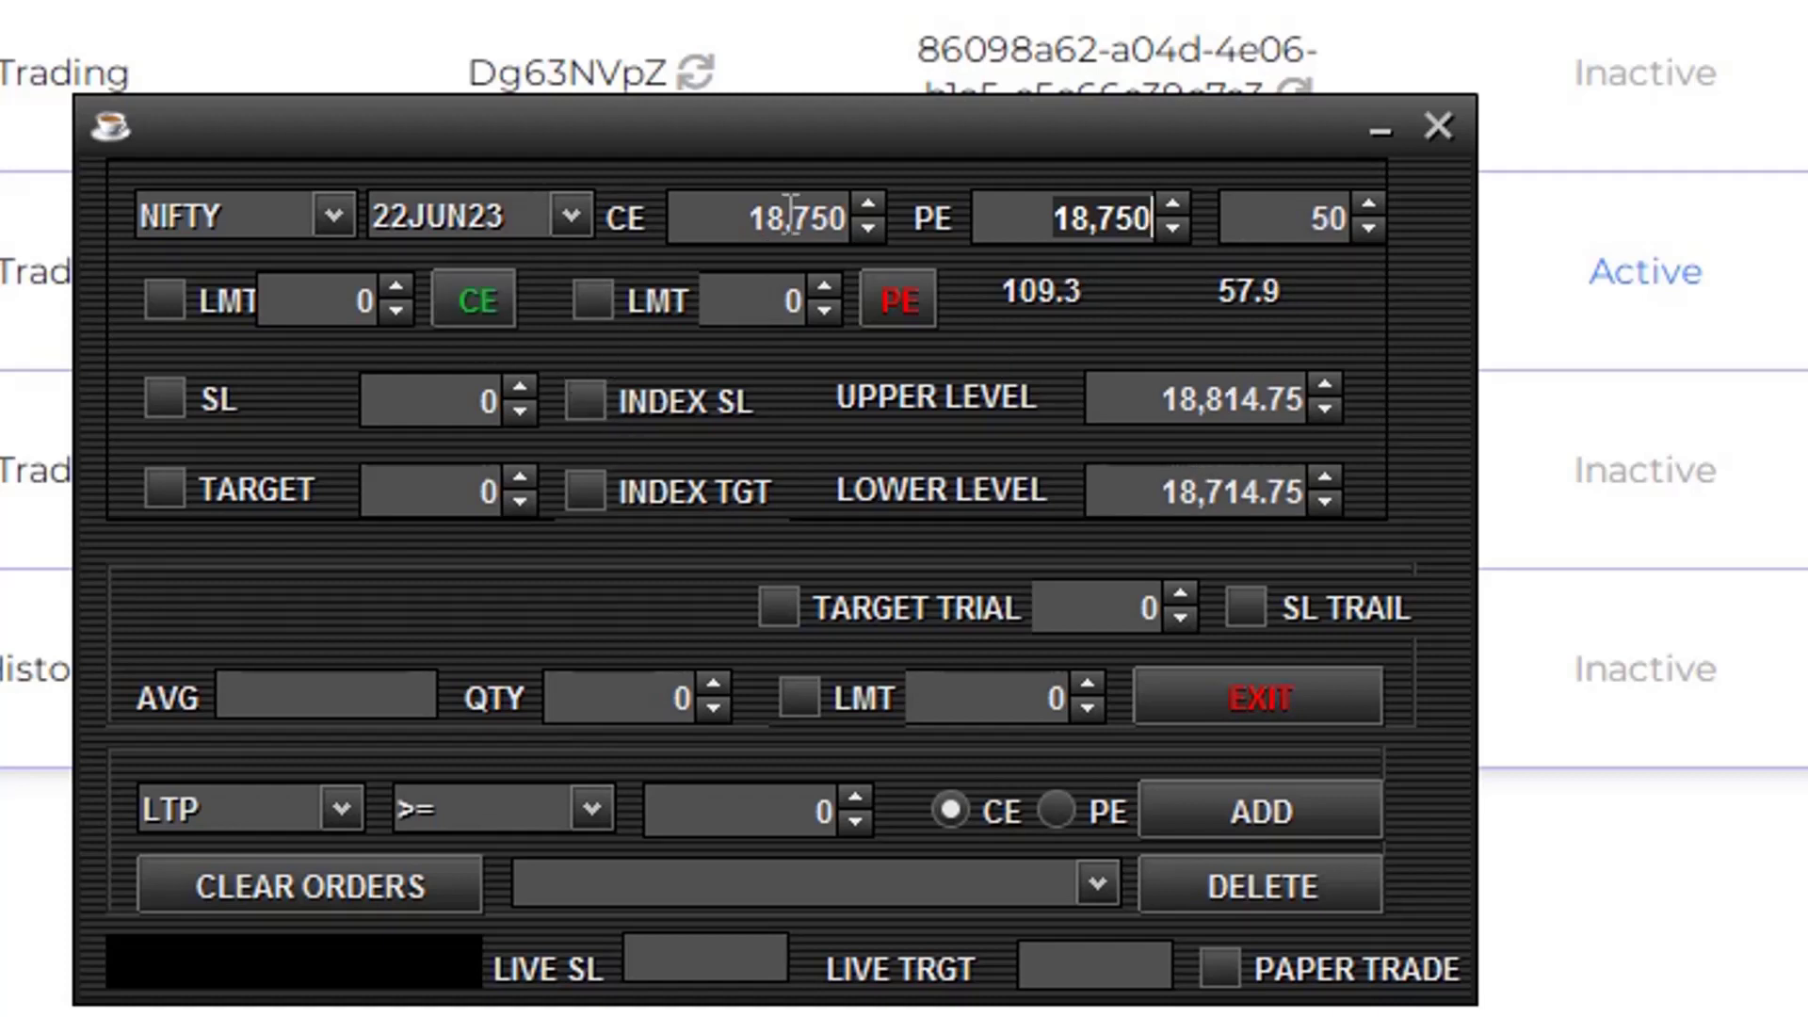
pyautogui.click(852, 218)
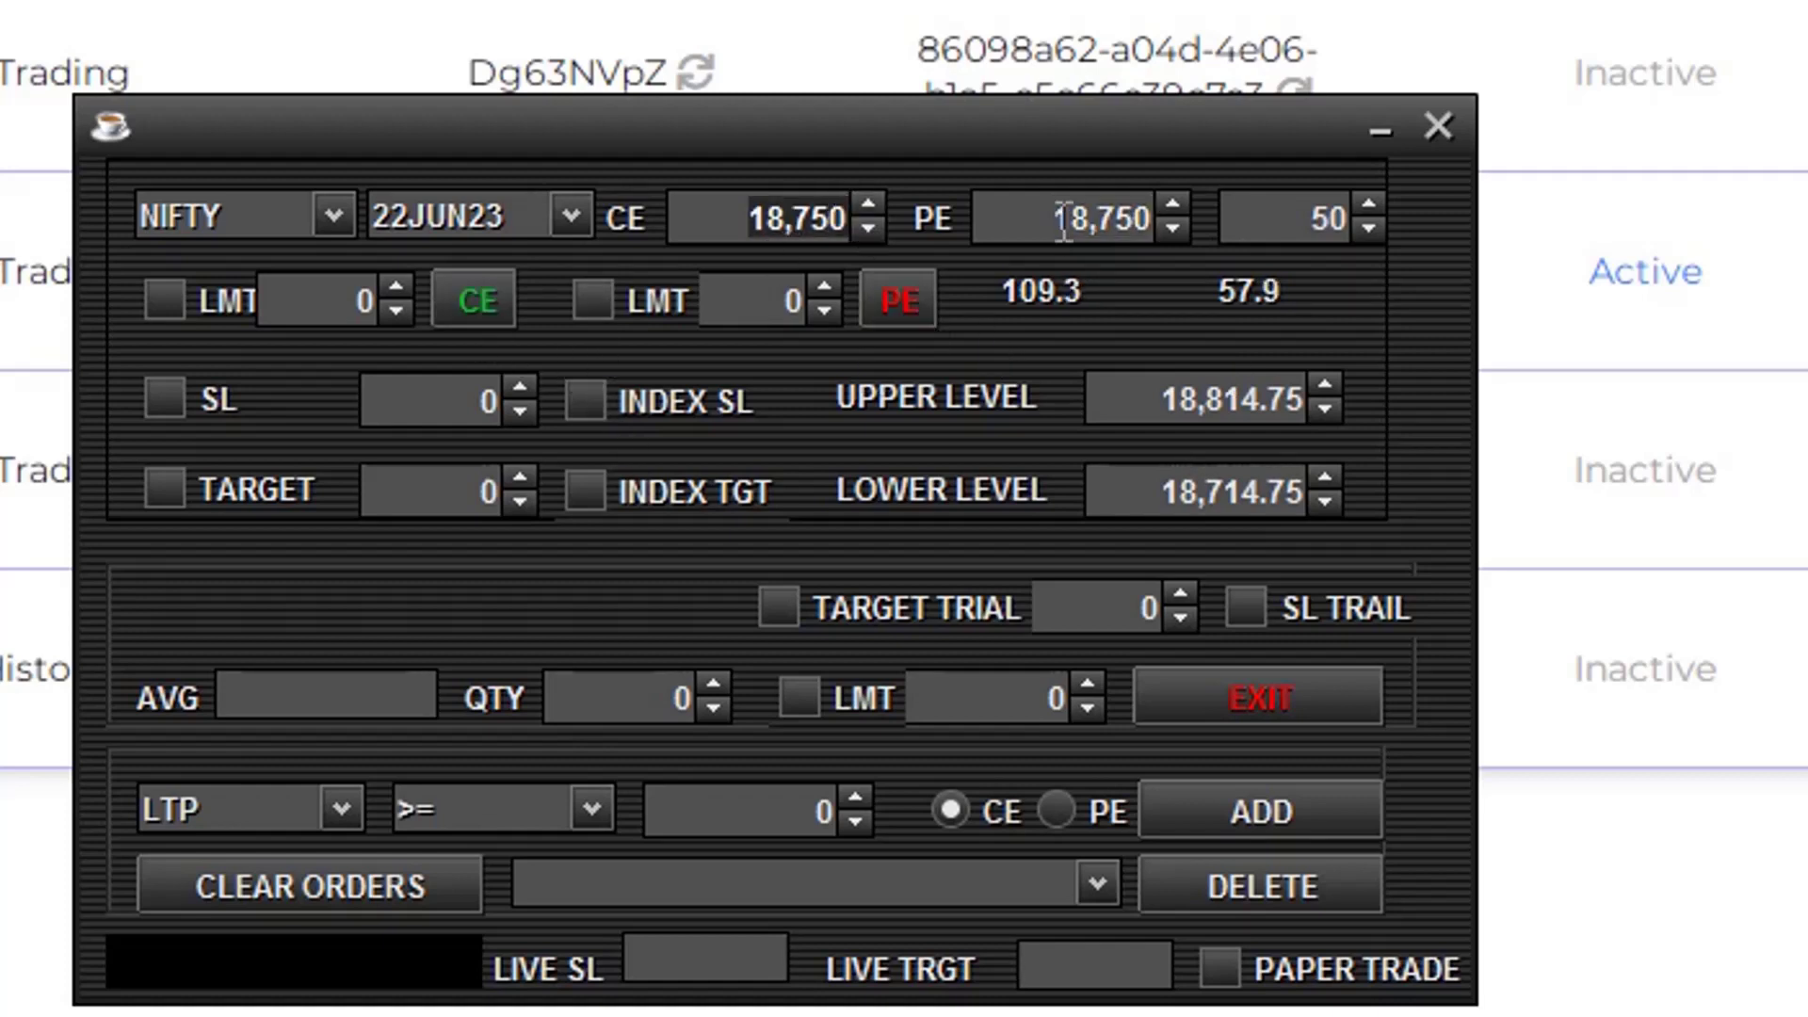
pyautogui.click(1172, 220)
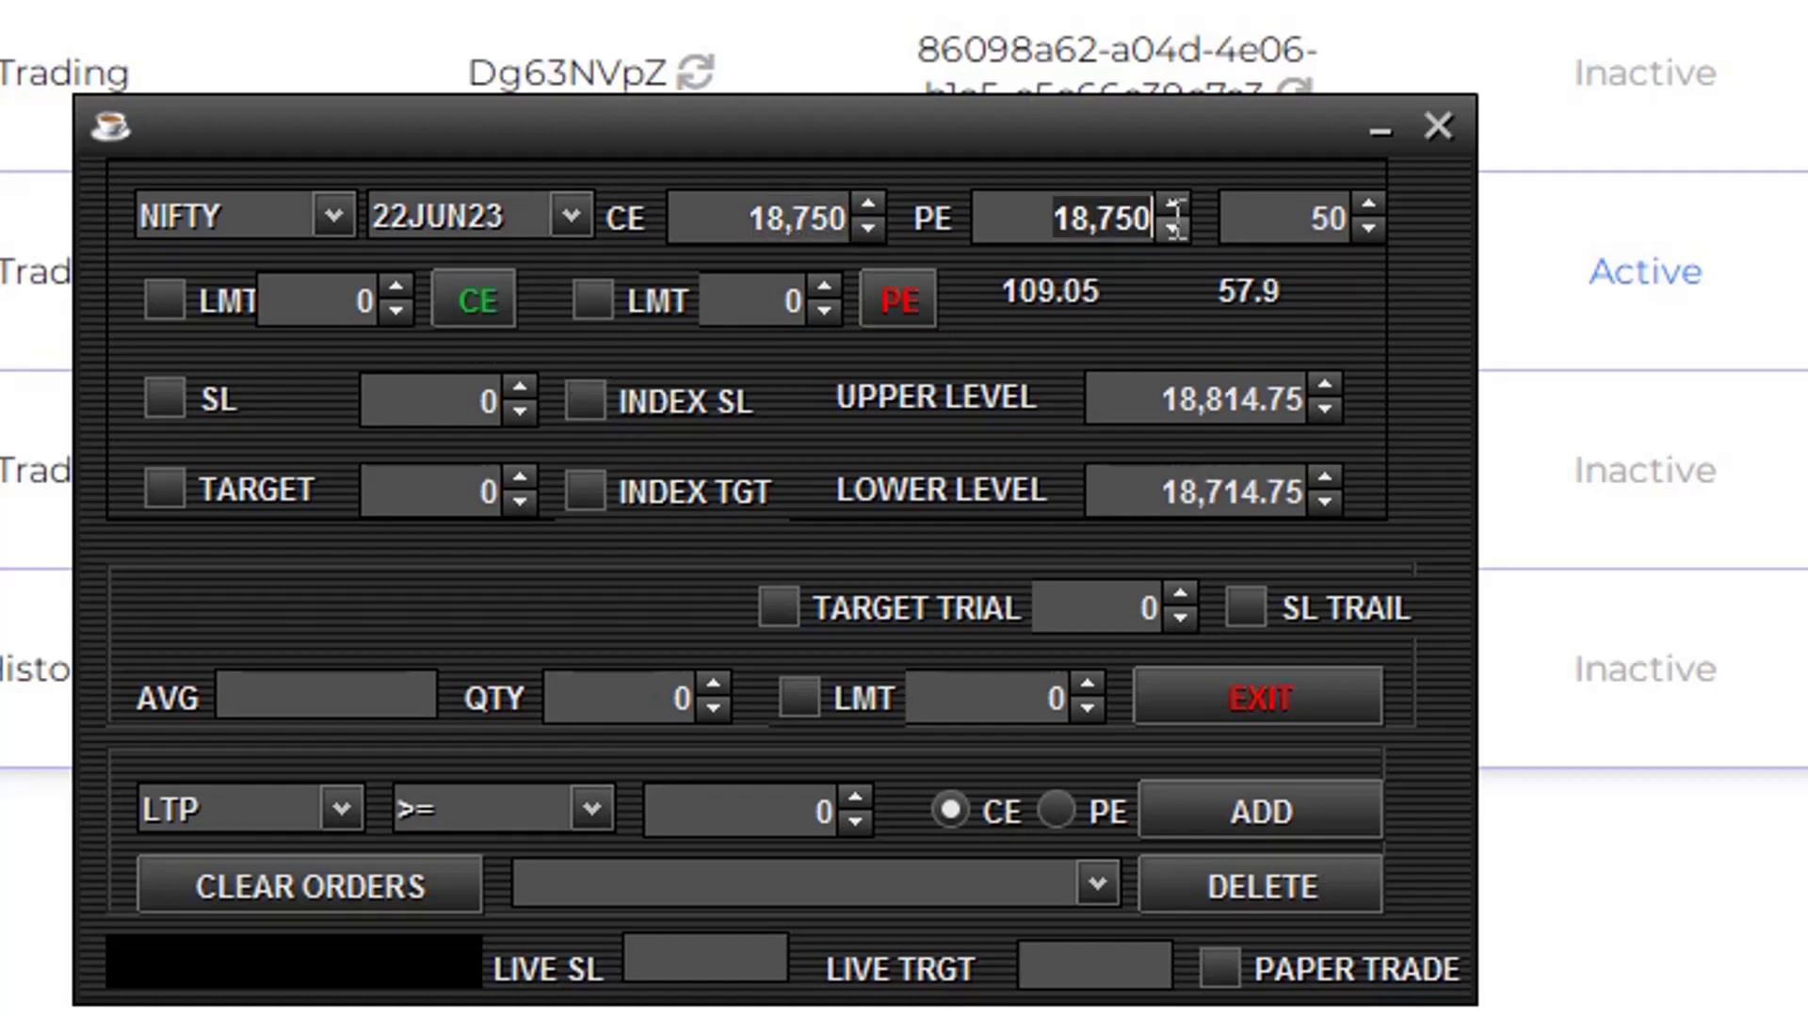
# Set quantity to 5000 and load CE and PE limit prices of 108.3 and 58.85.
pyautogui.click(1294, 221)
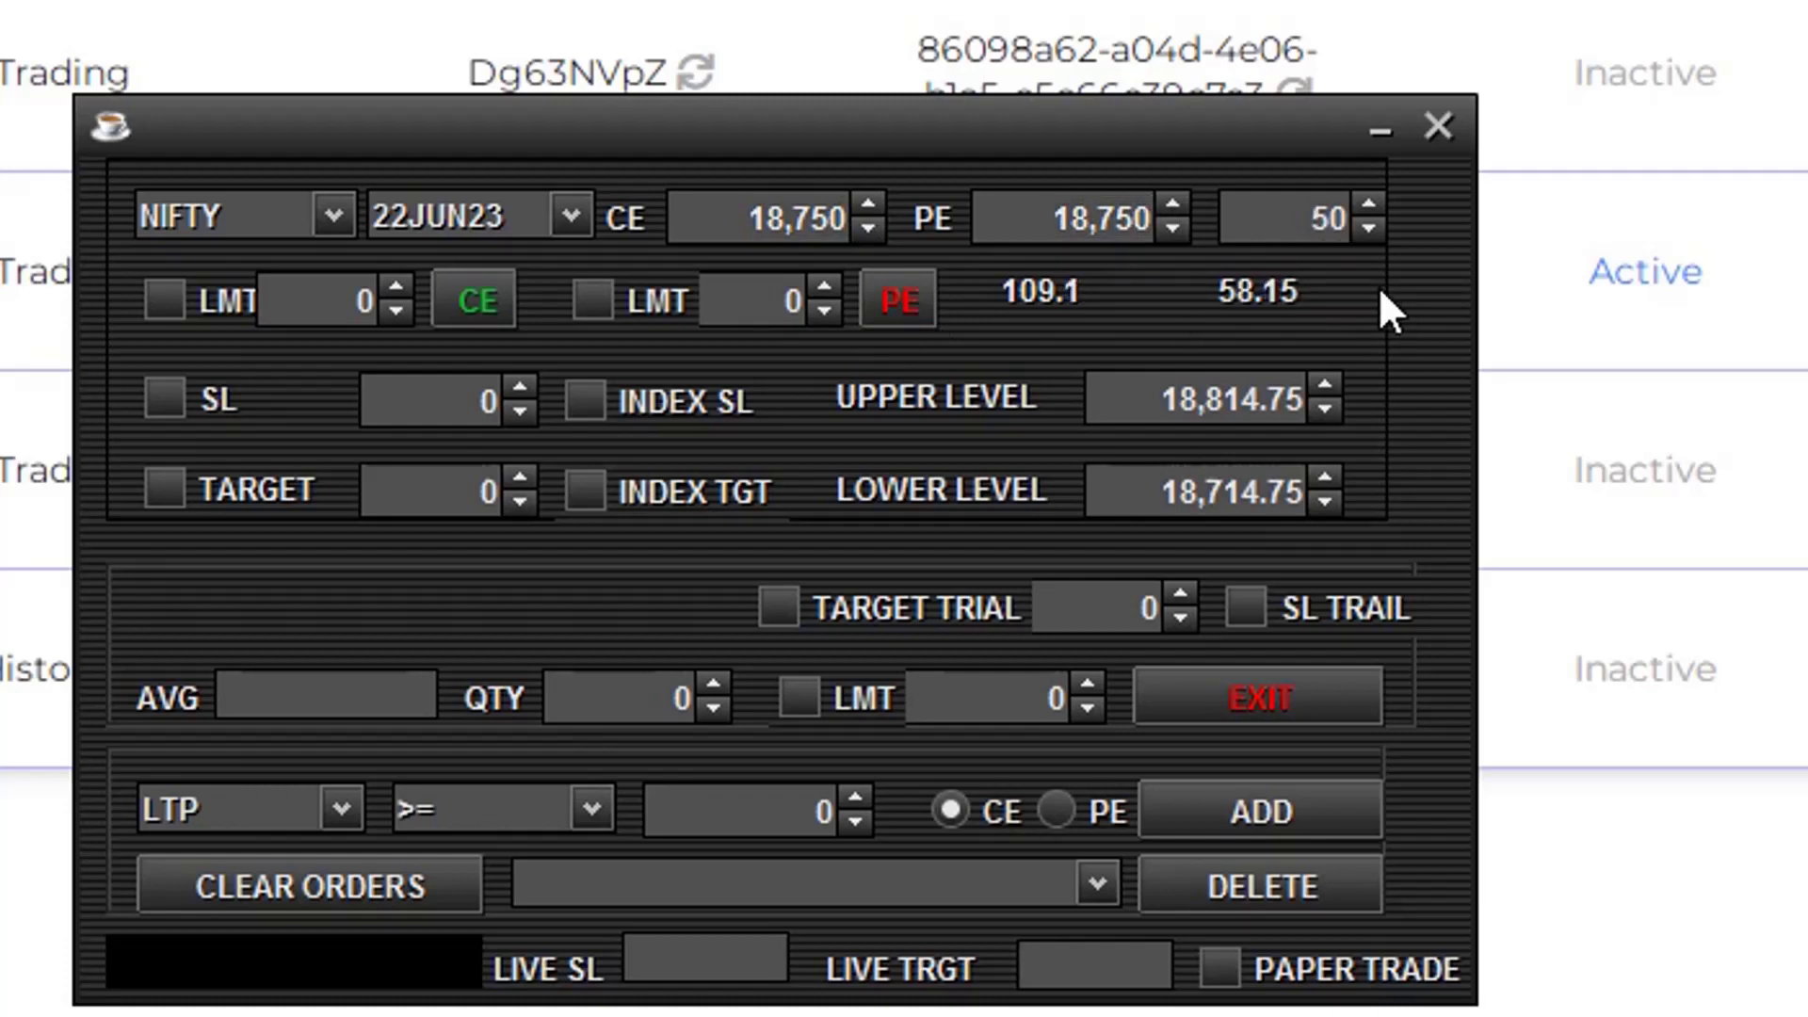
pyautogui.write('00')
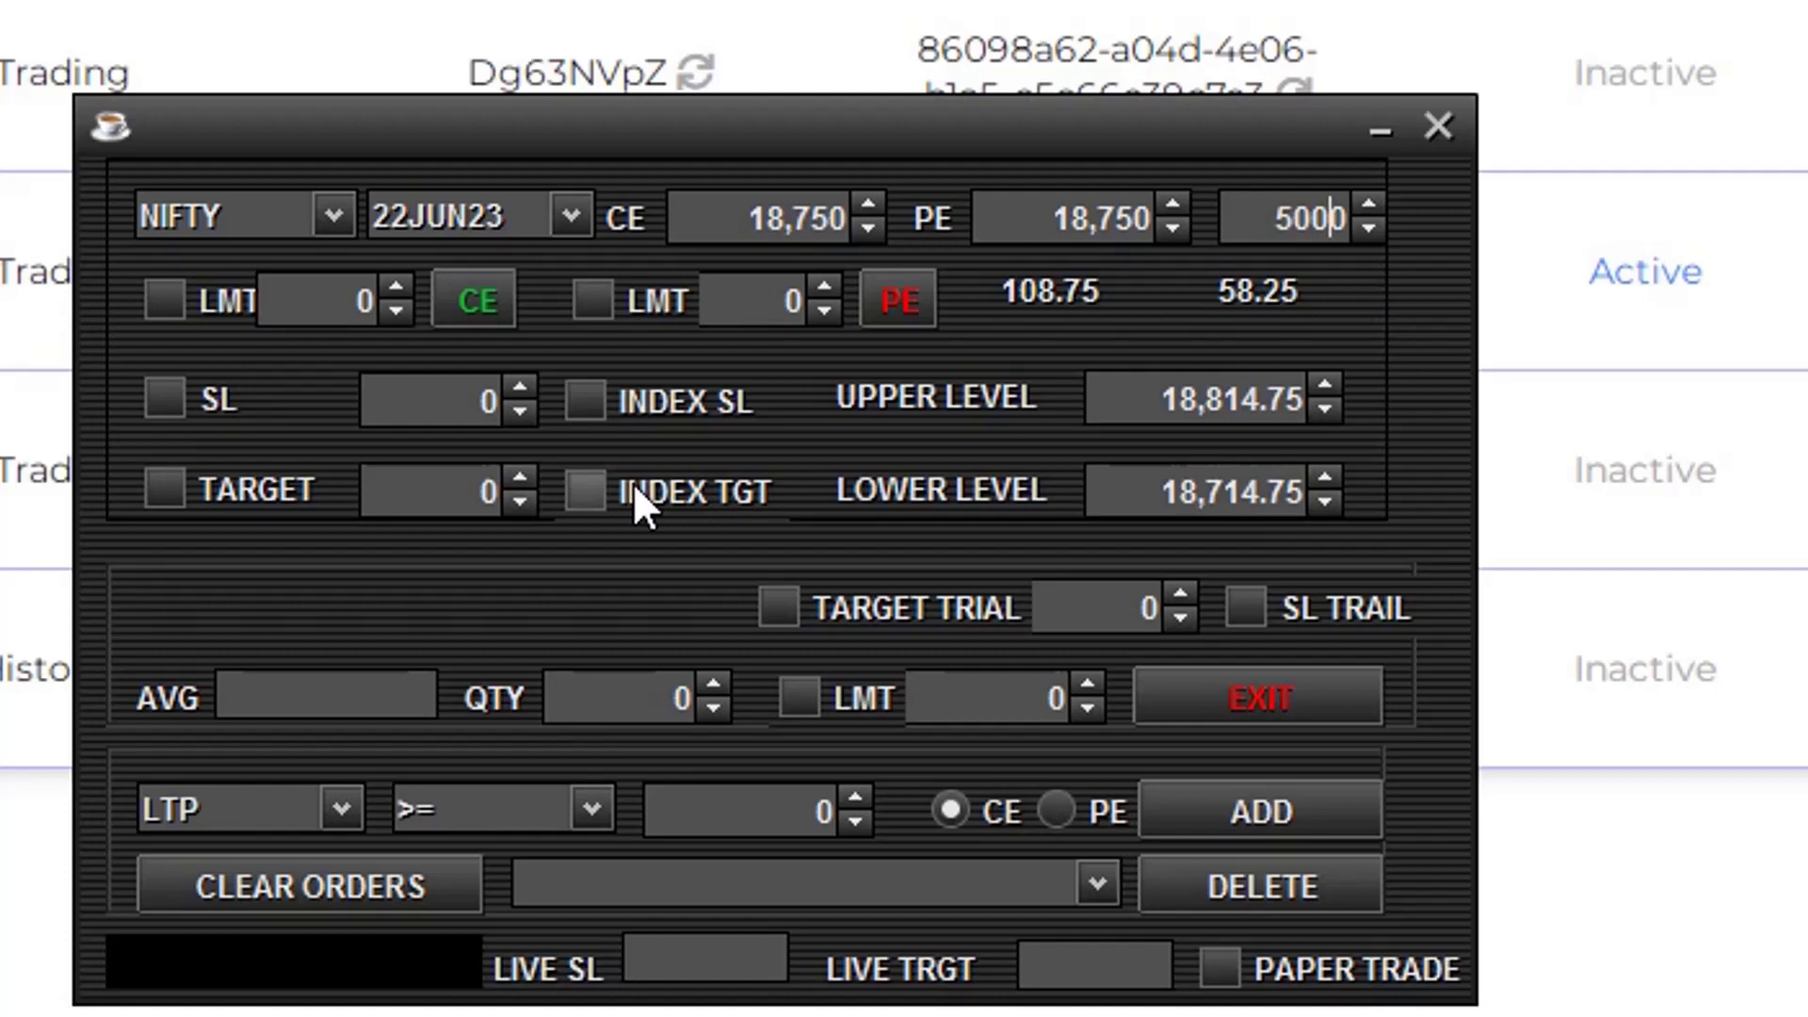
pyautogui.click(171, 301)
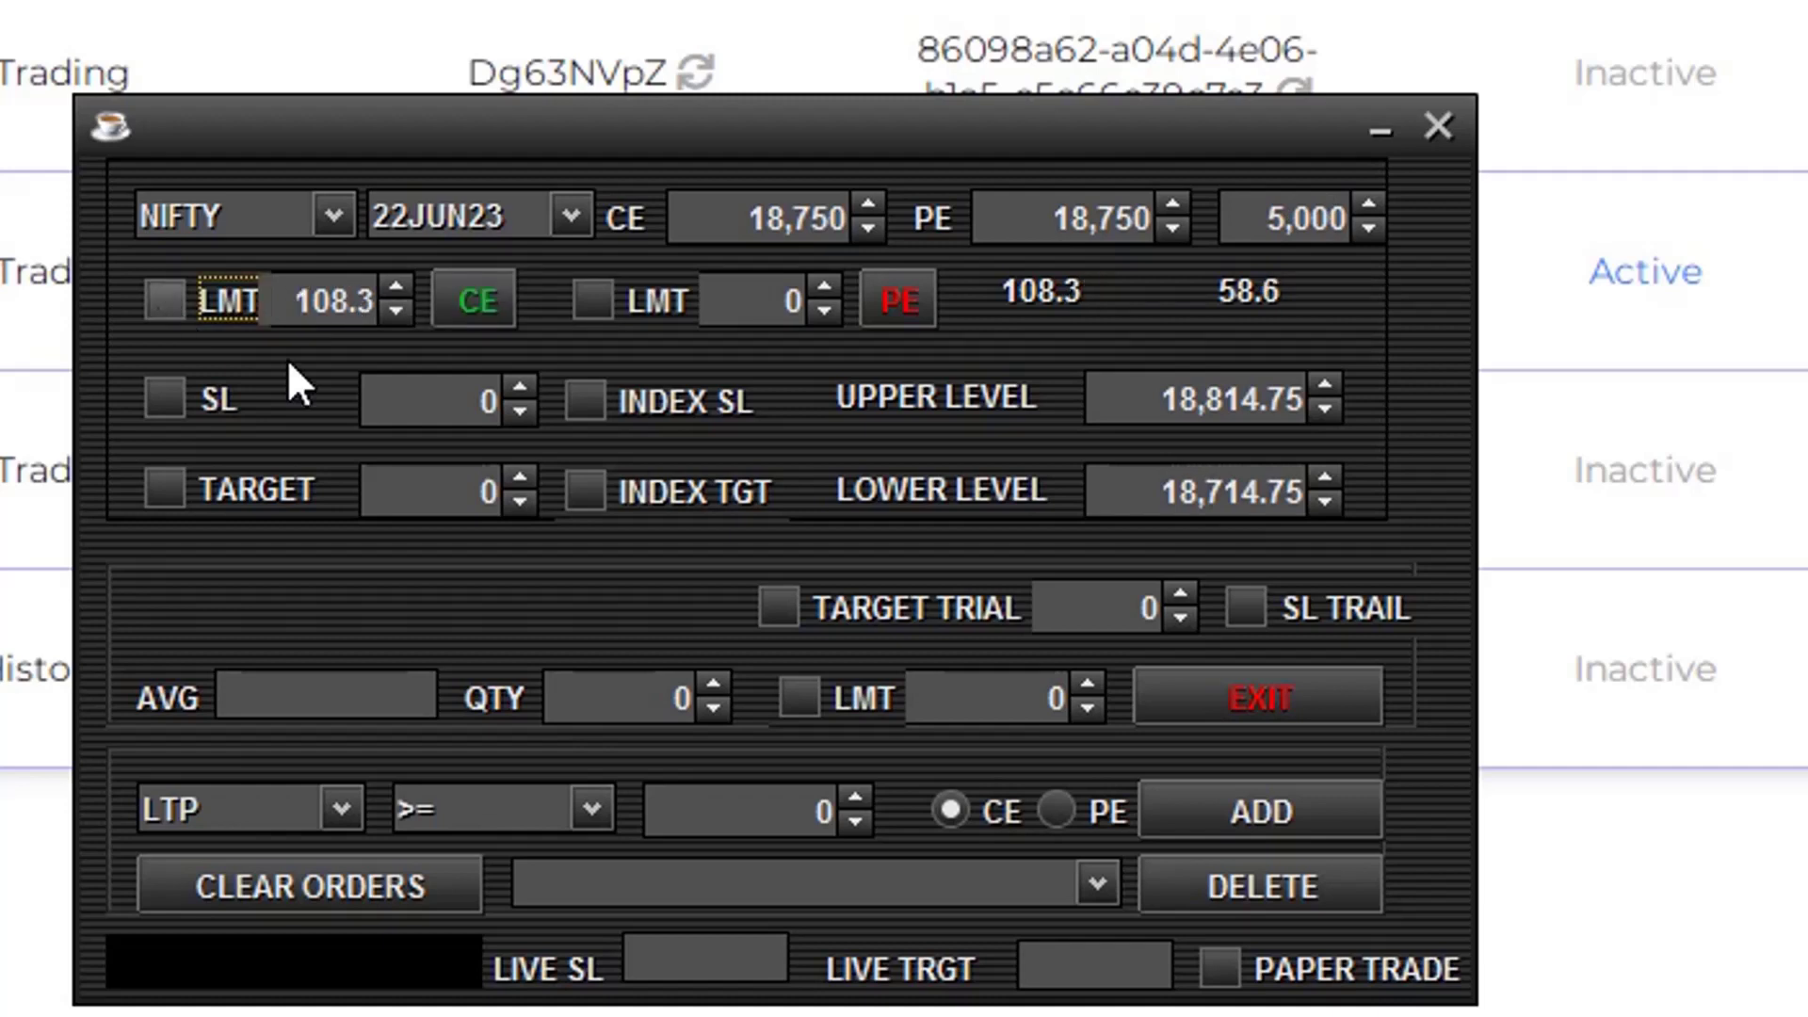
pyautogui.click(593, 301)
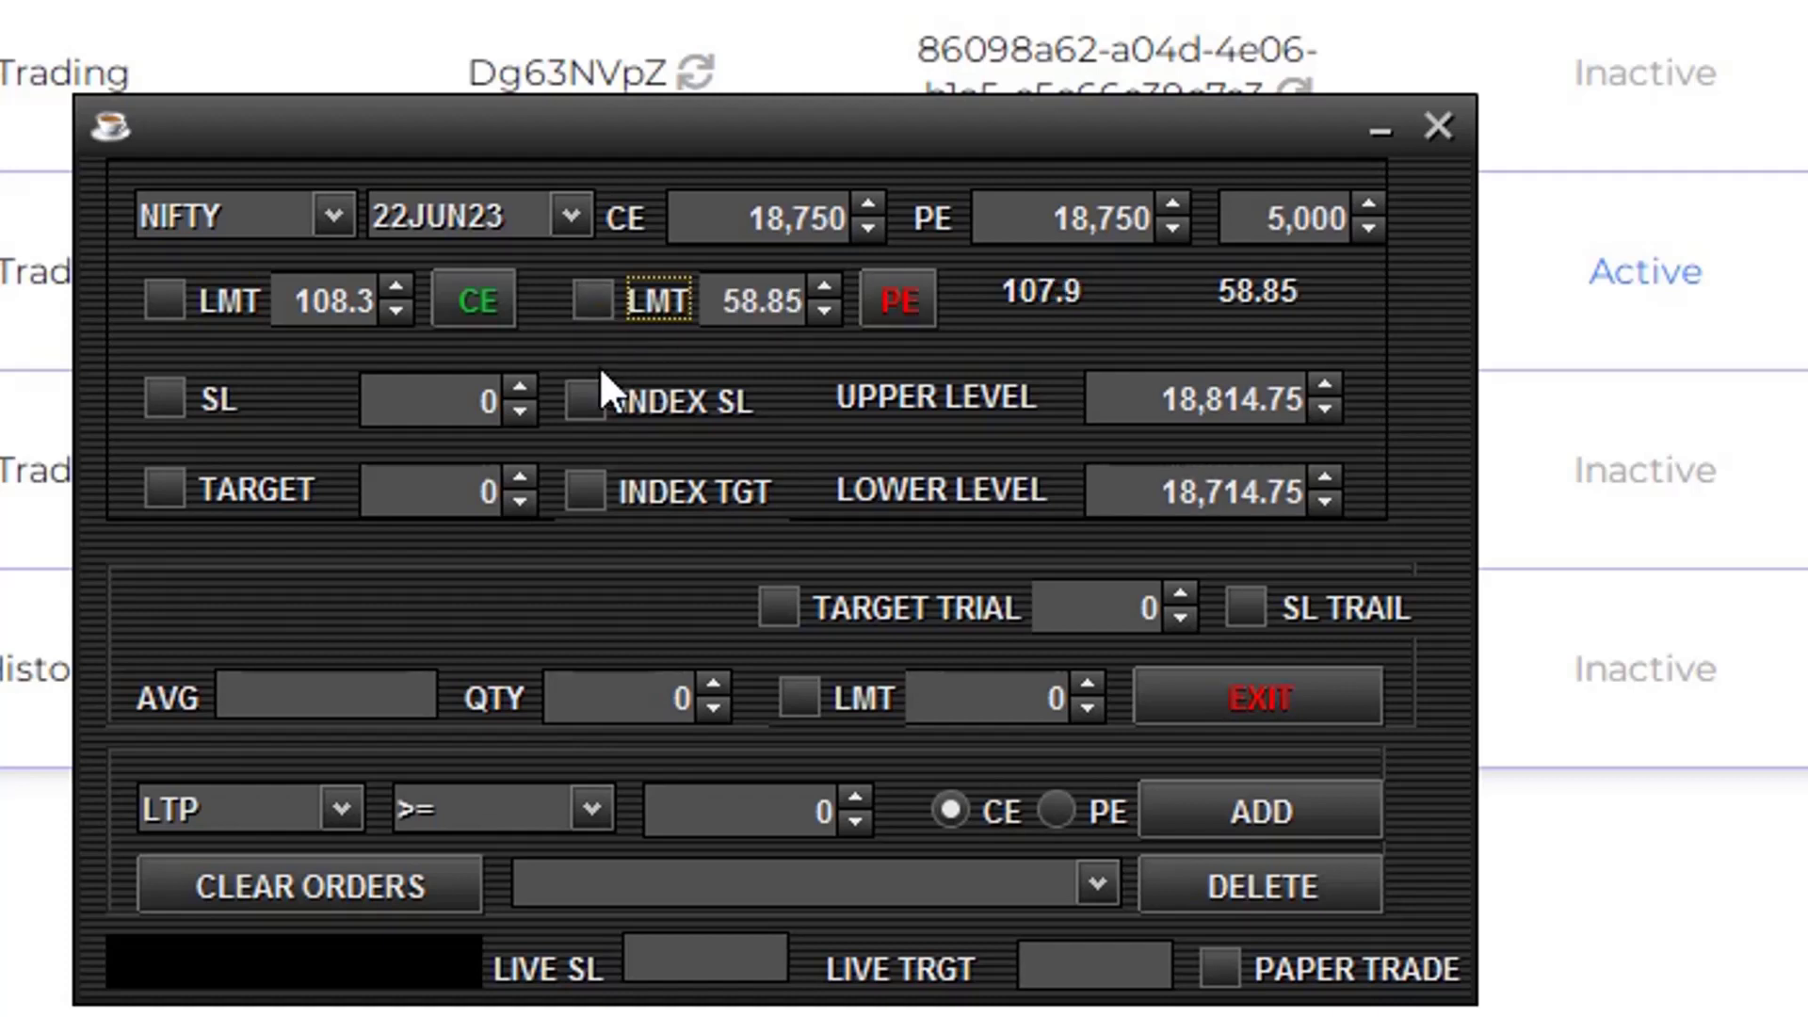
# Enable paper trading with a 2-point stop loss and a 2-point target.
pyautogui.click(1217, 967)
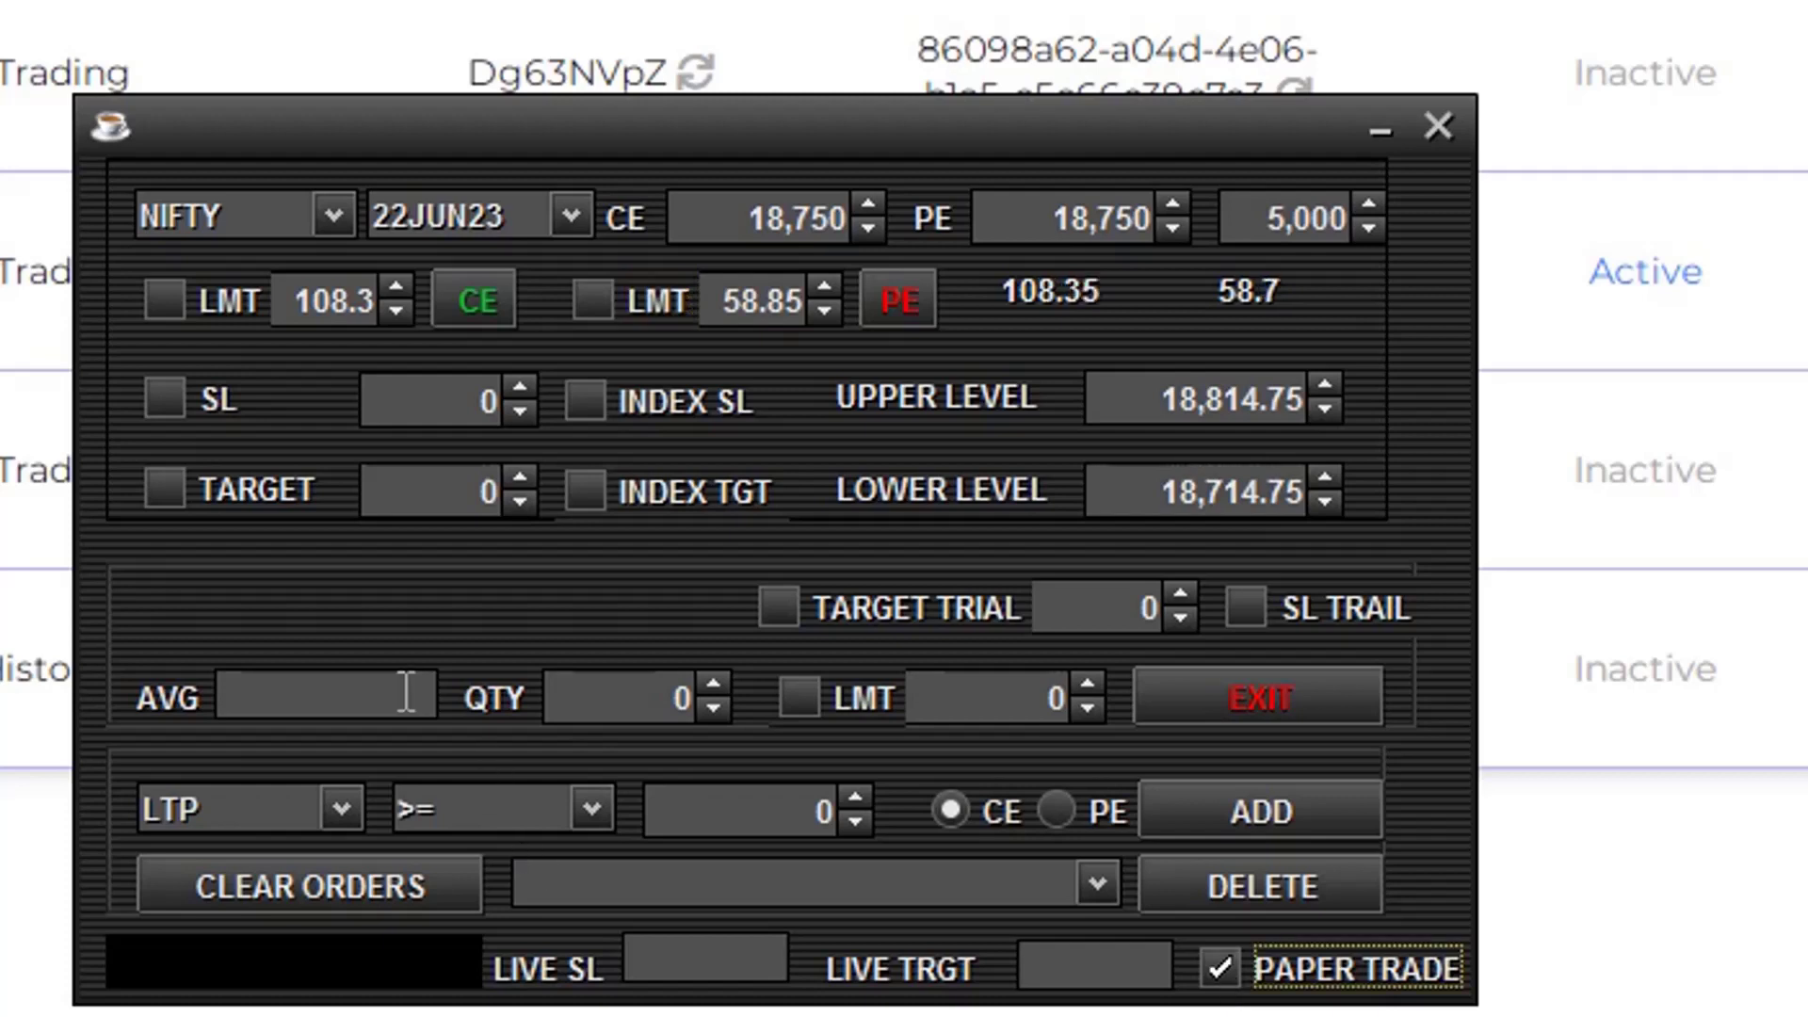
pyautogui.click(158, 396)
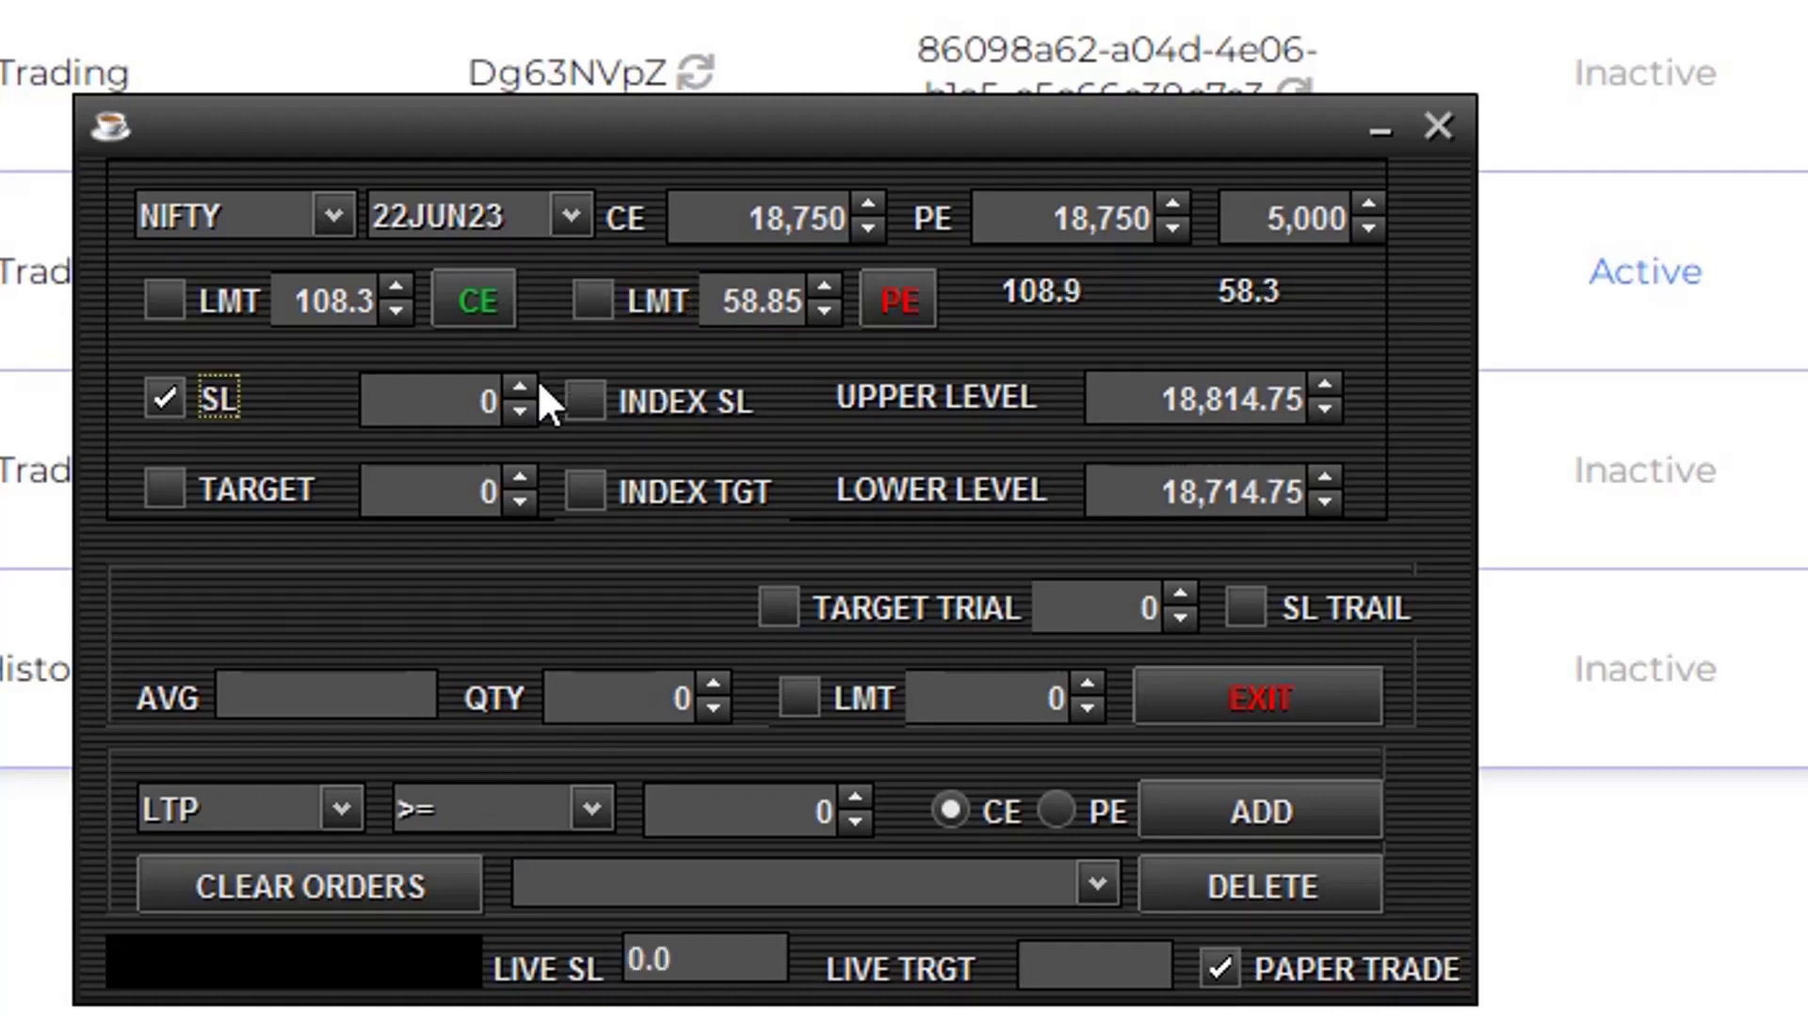
pyautogui.doubleClick(519, 386)
pyautogui.click(189, 485)
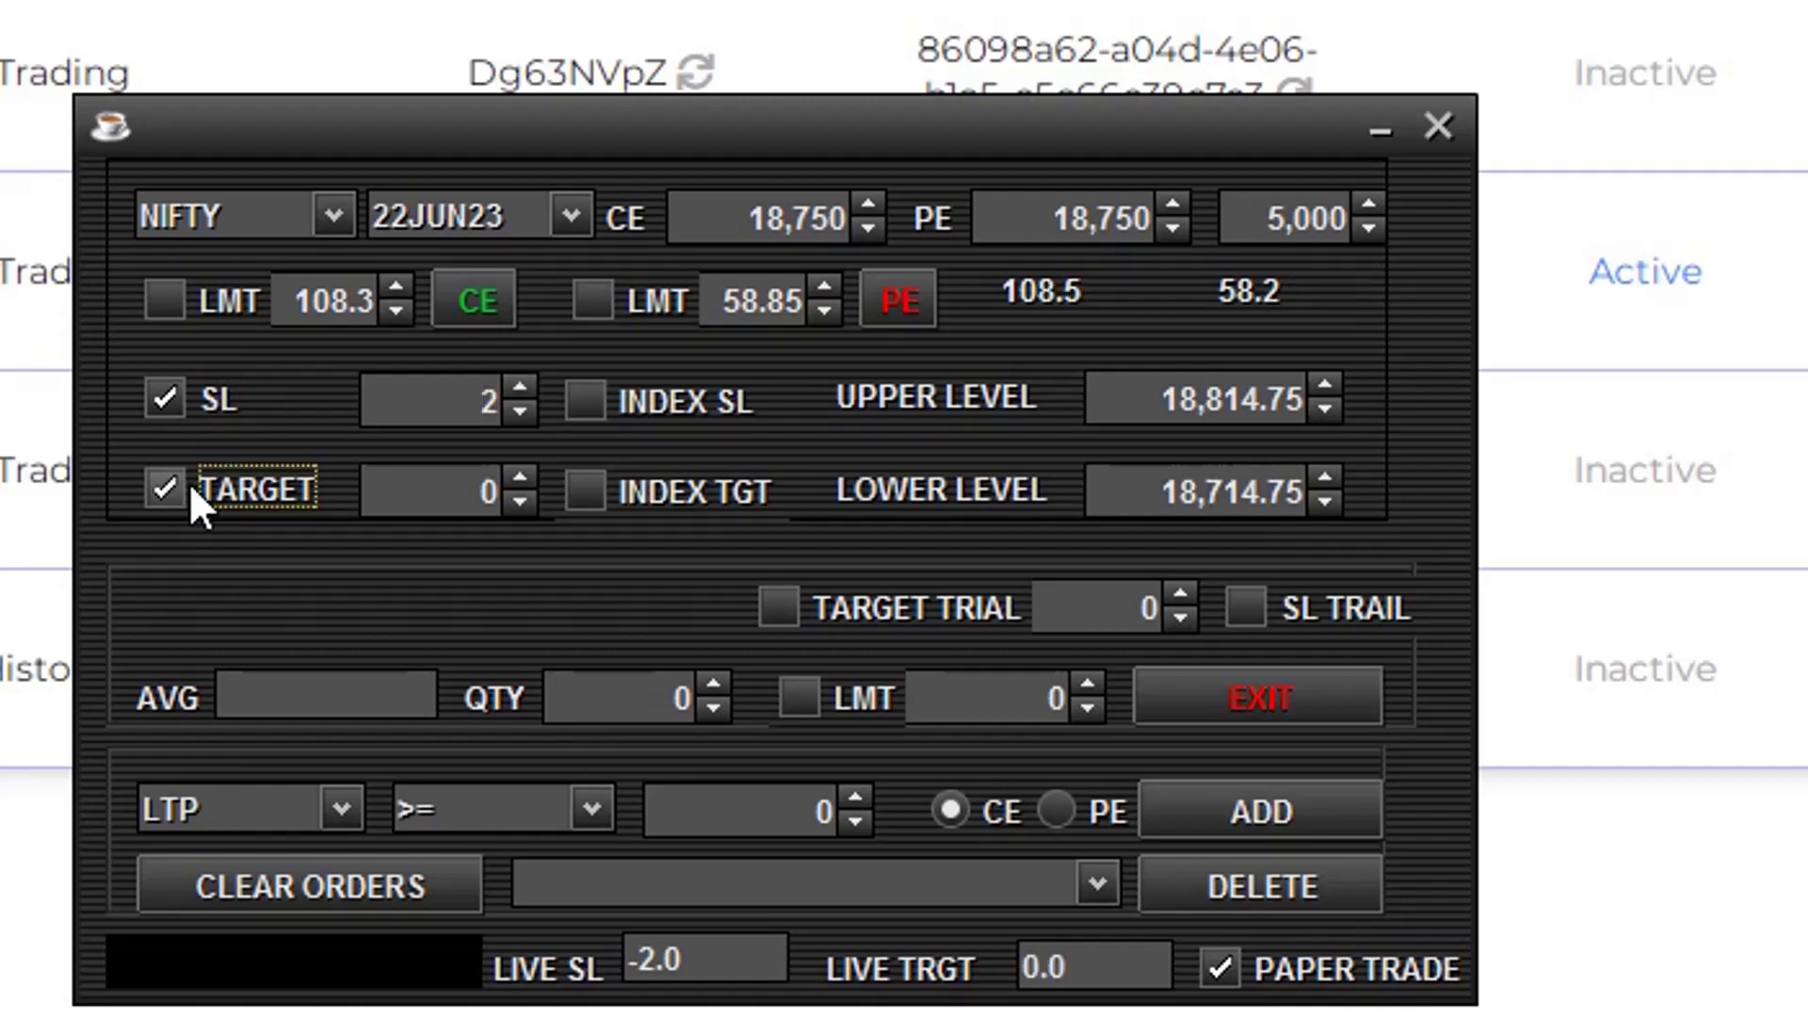
pyautogui.doubleClick(521, 478)
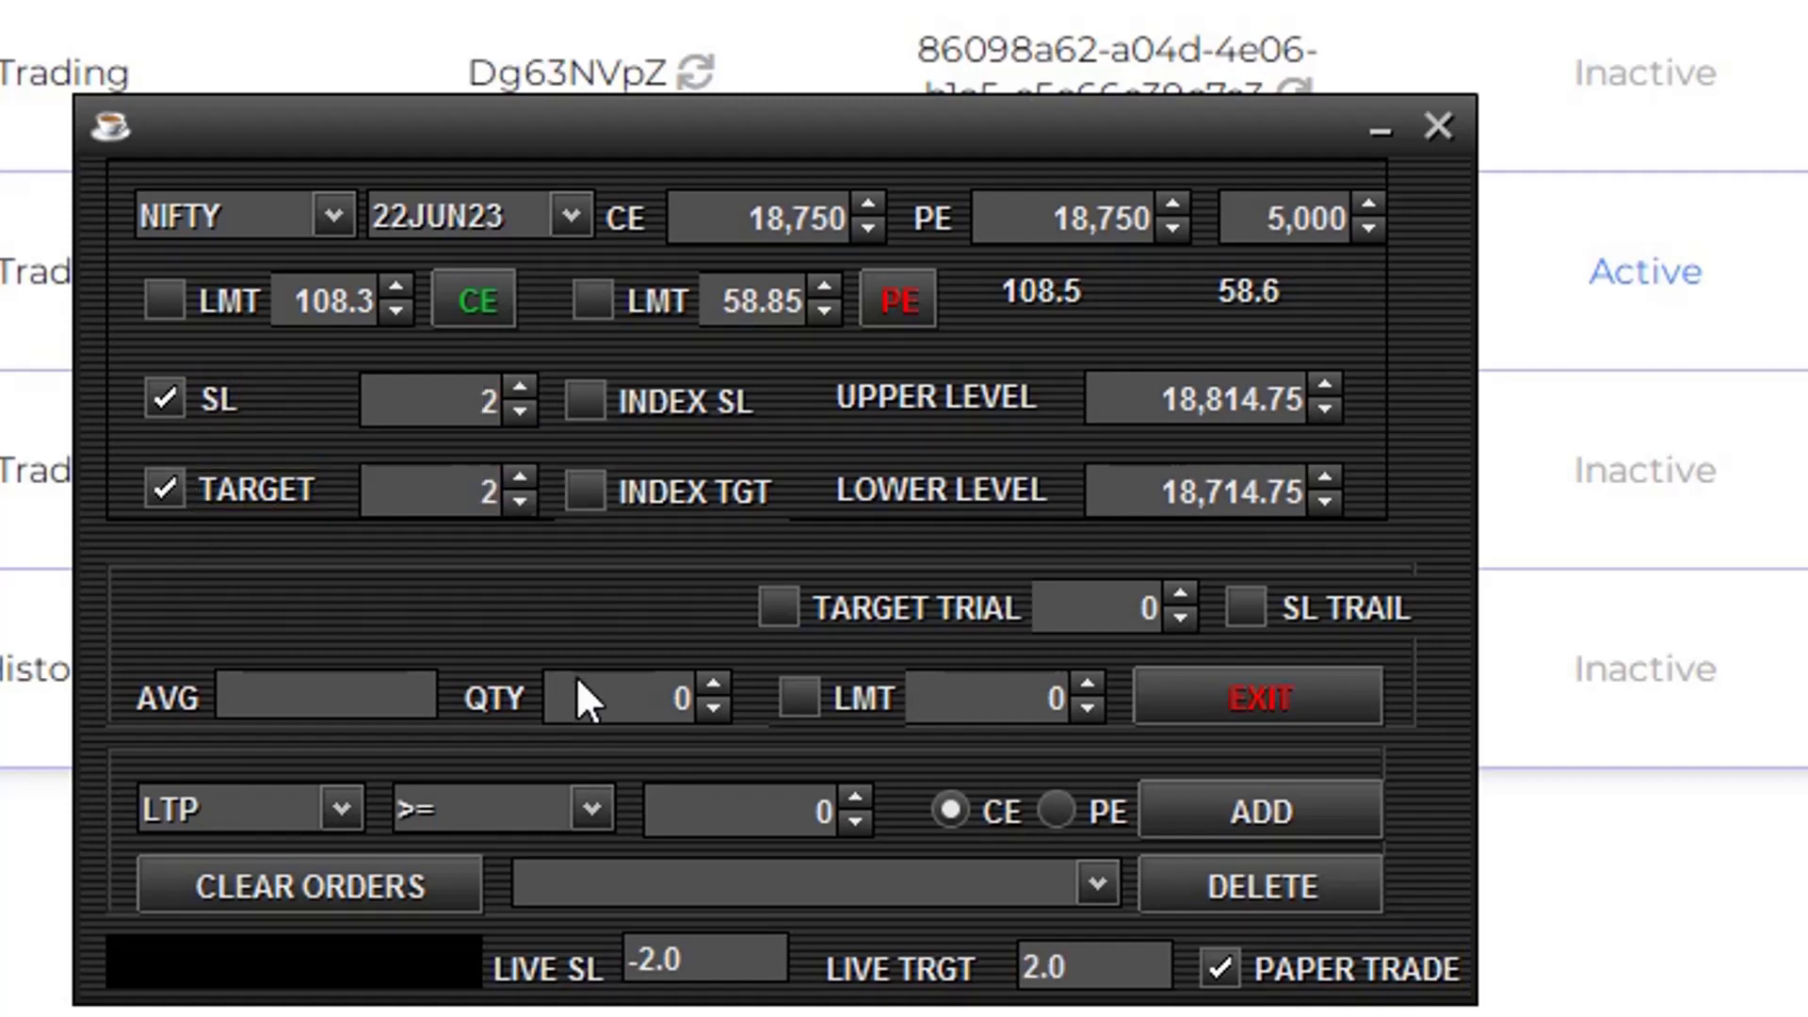
# Buy the 18750 CE and lower the target to 1 point.
pyautogui.click(478, 301)
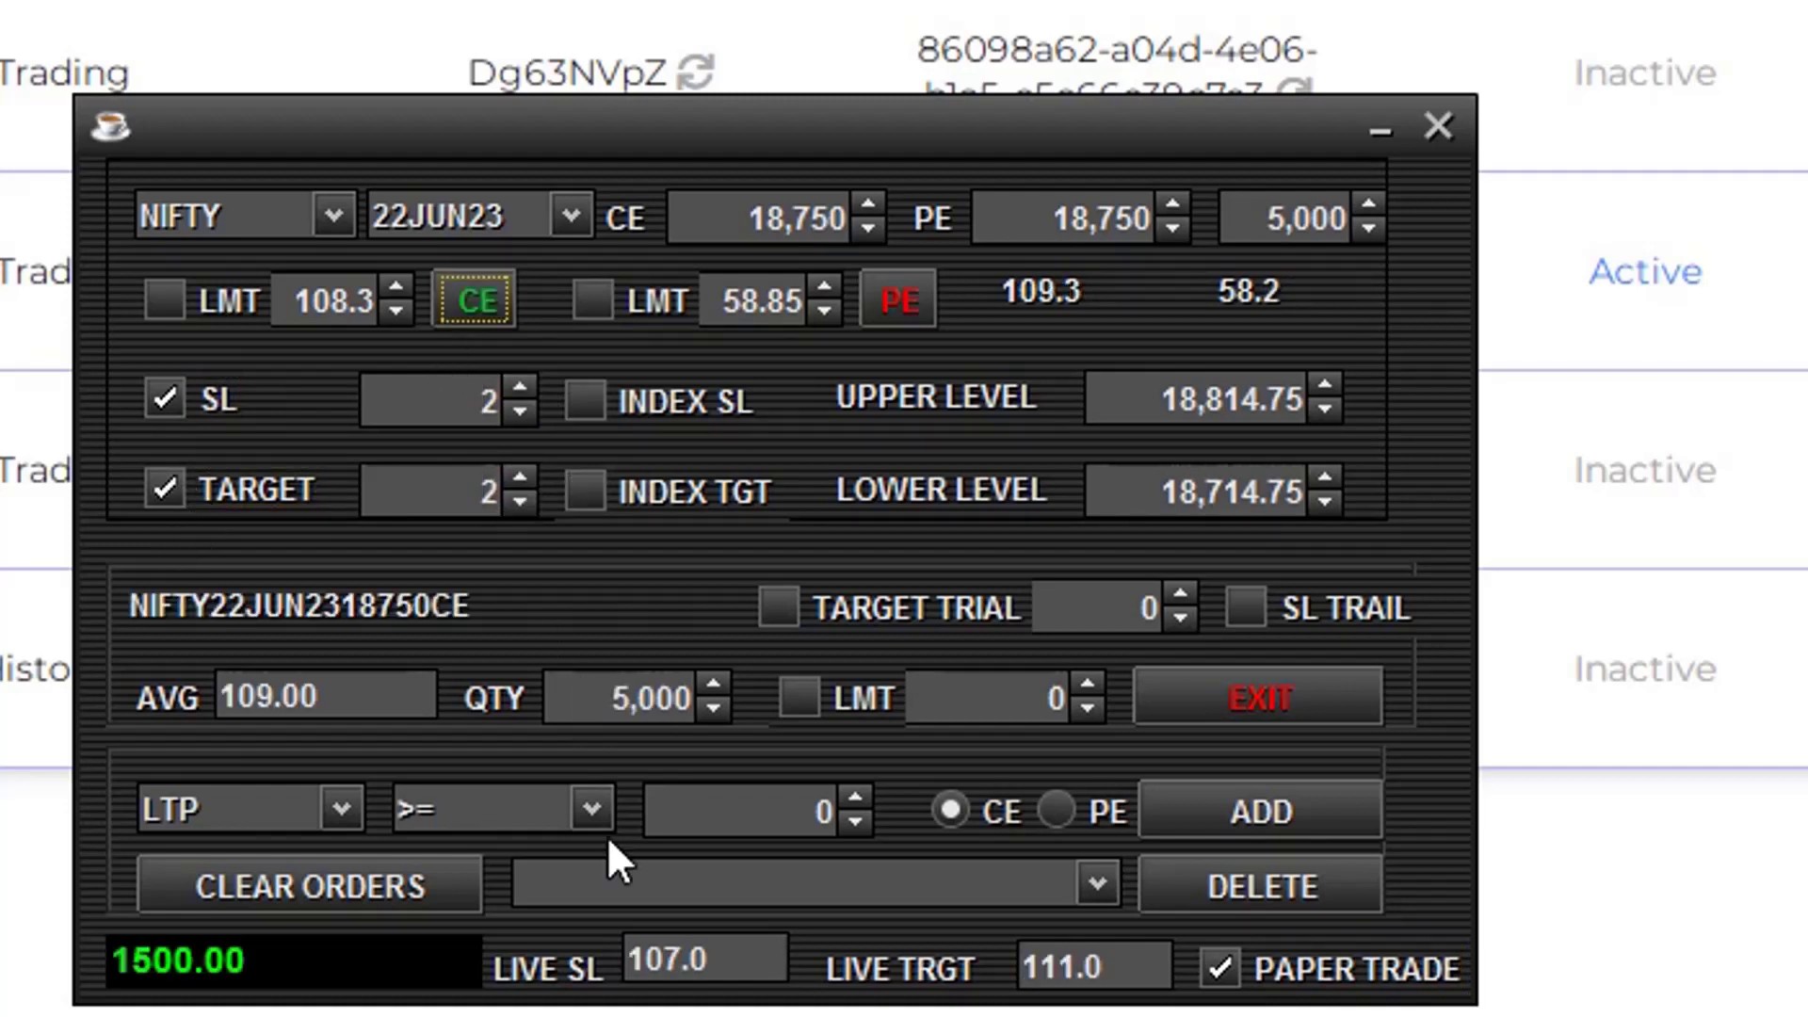
pyautogui.click(302, 965)
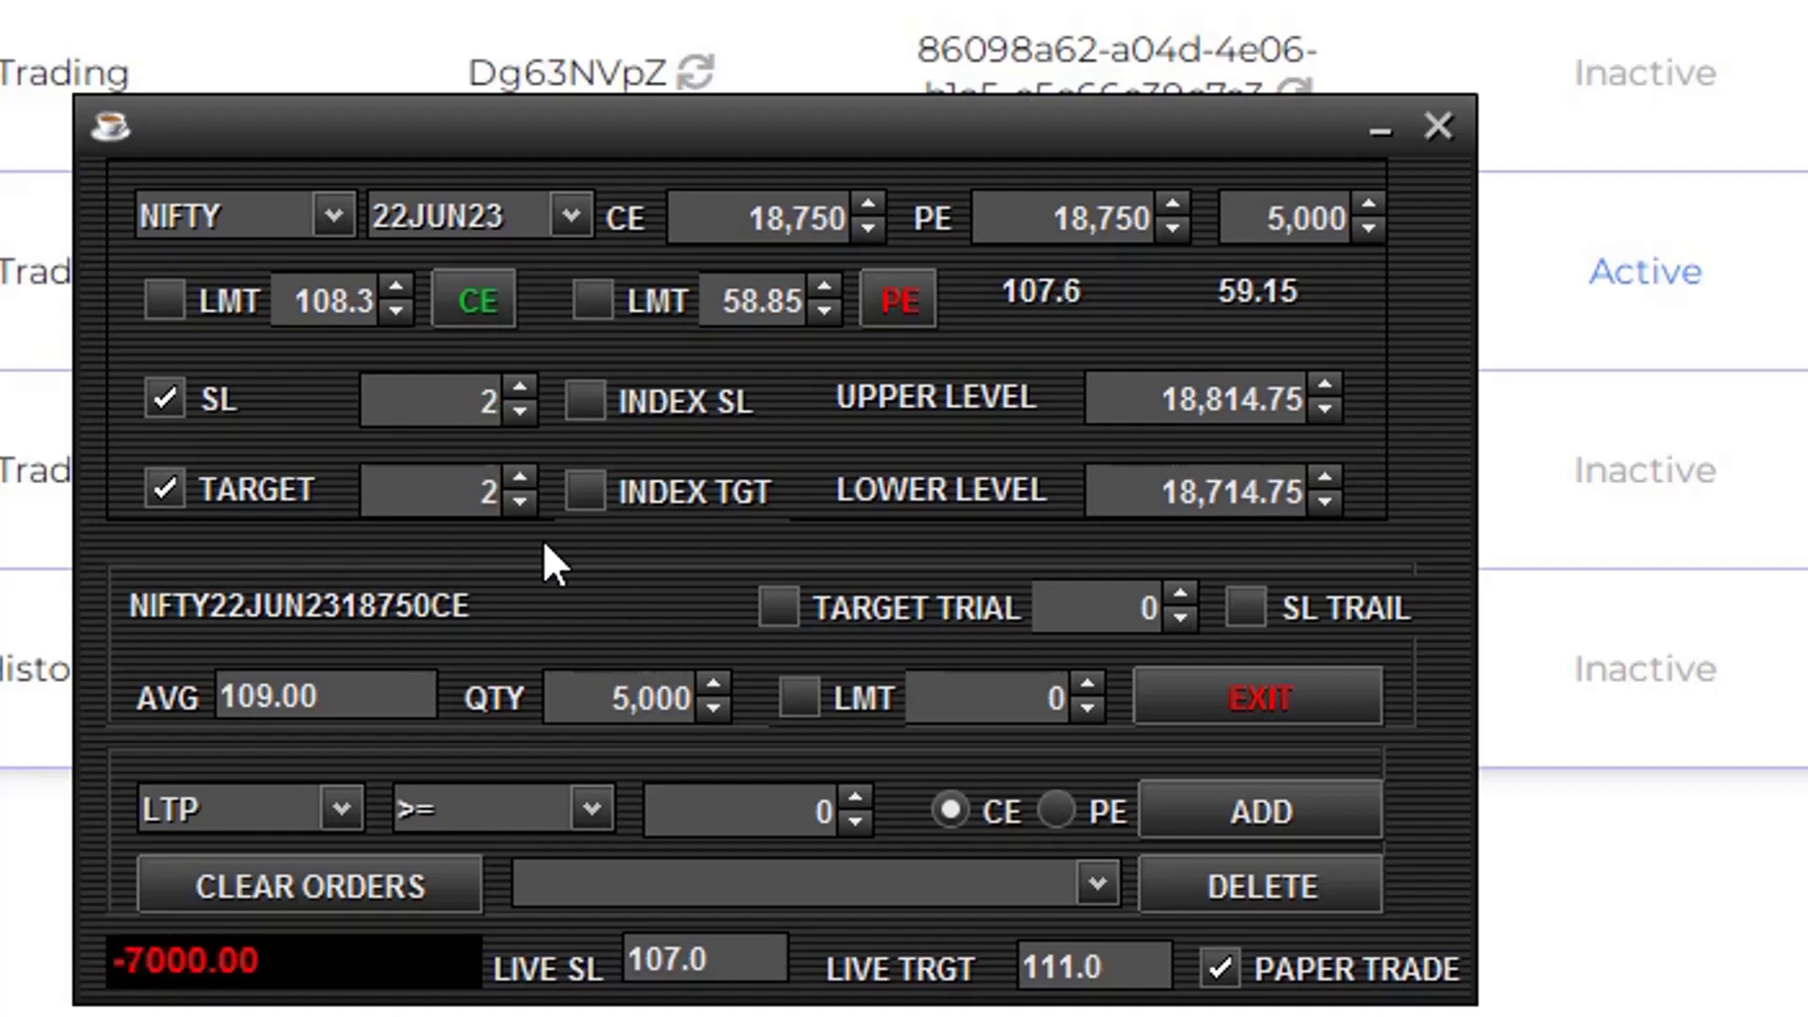
pyautogui.click(517, 502)
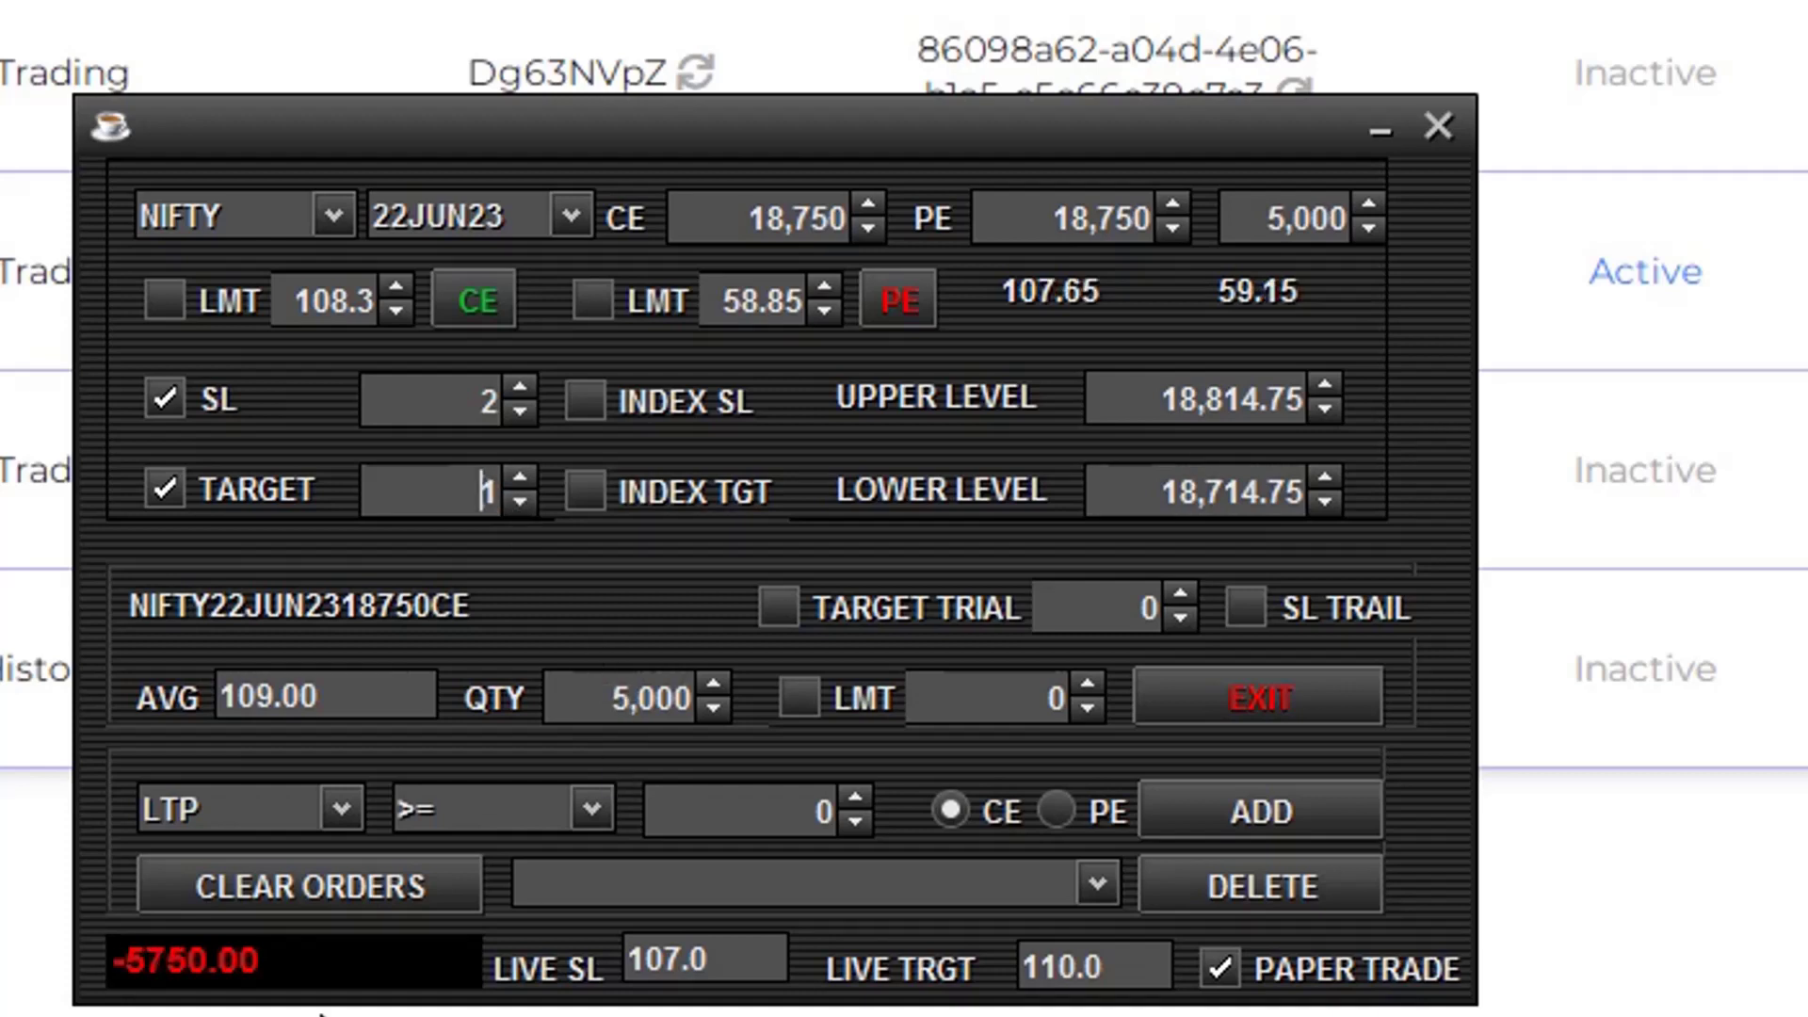
# Lower the stop loss to 1, then enable SL trailing with stop loss and target both at 3 points.
pyautogui.click(518, 411)
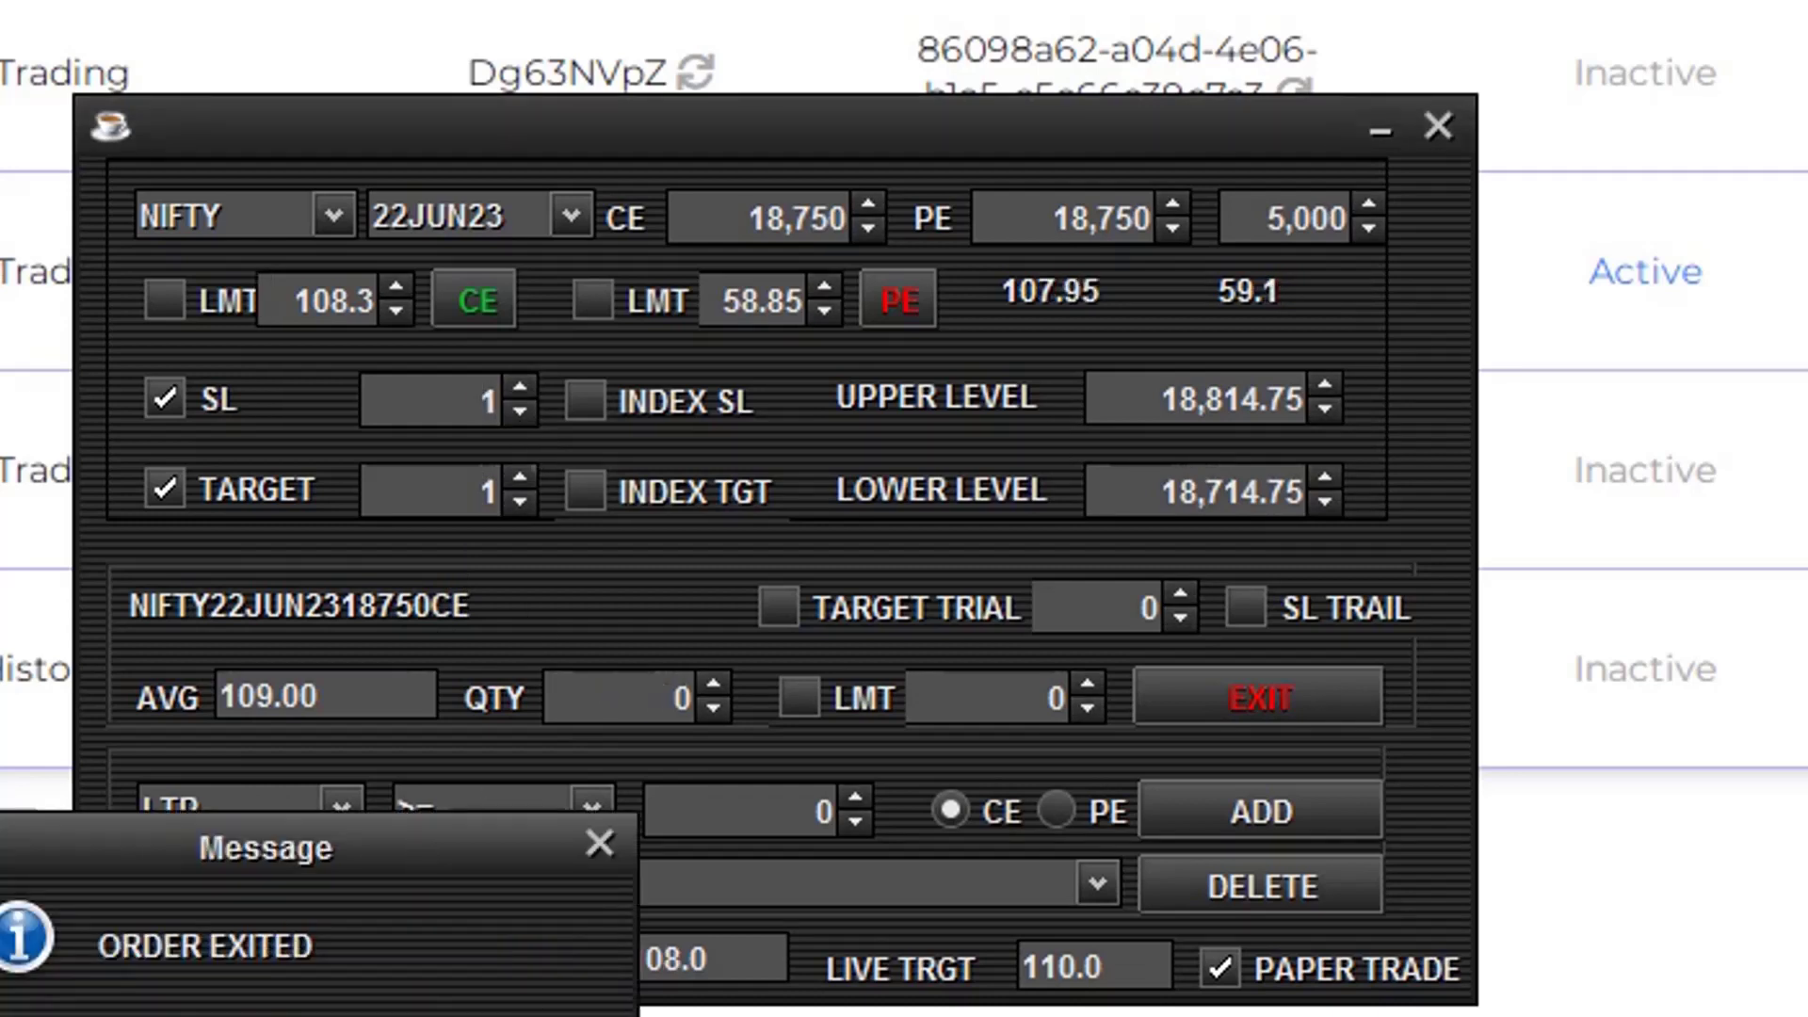
pyautogui.press('Return')
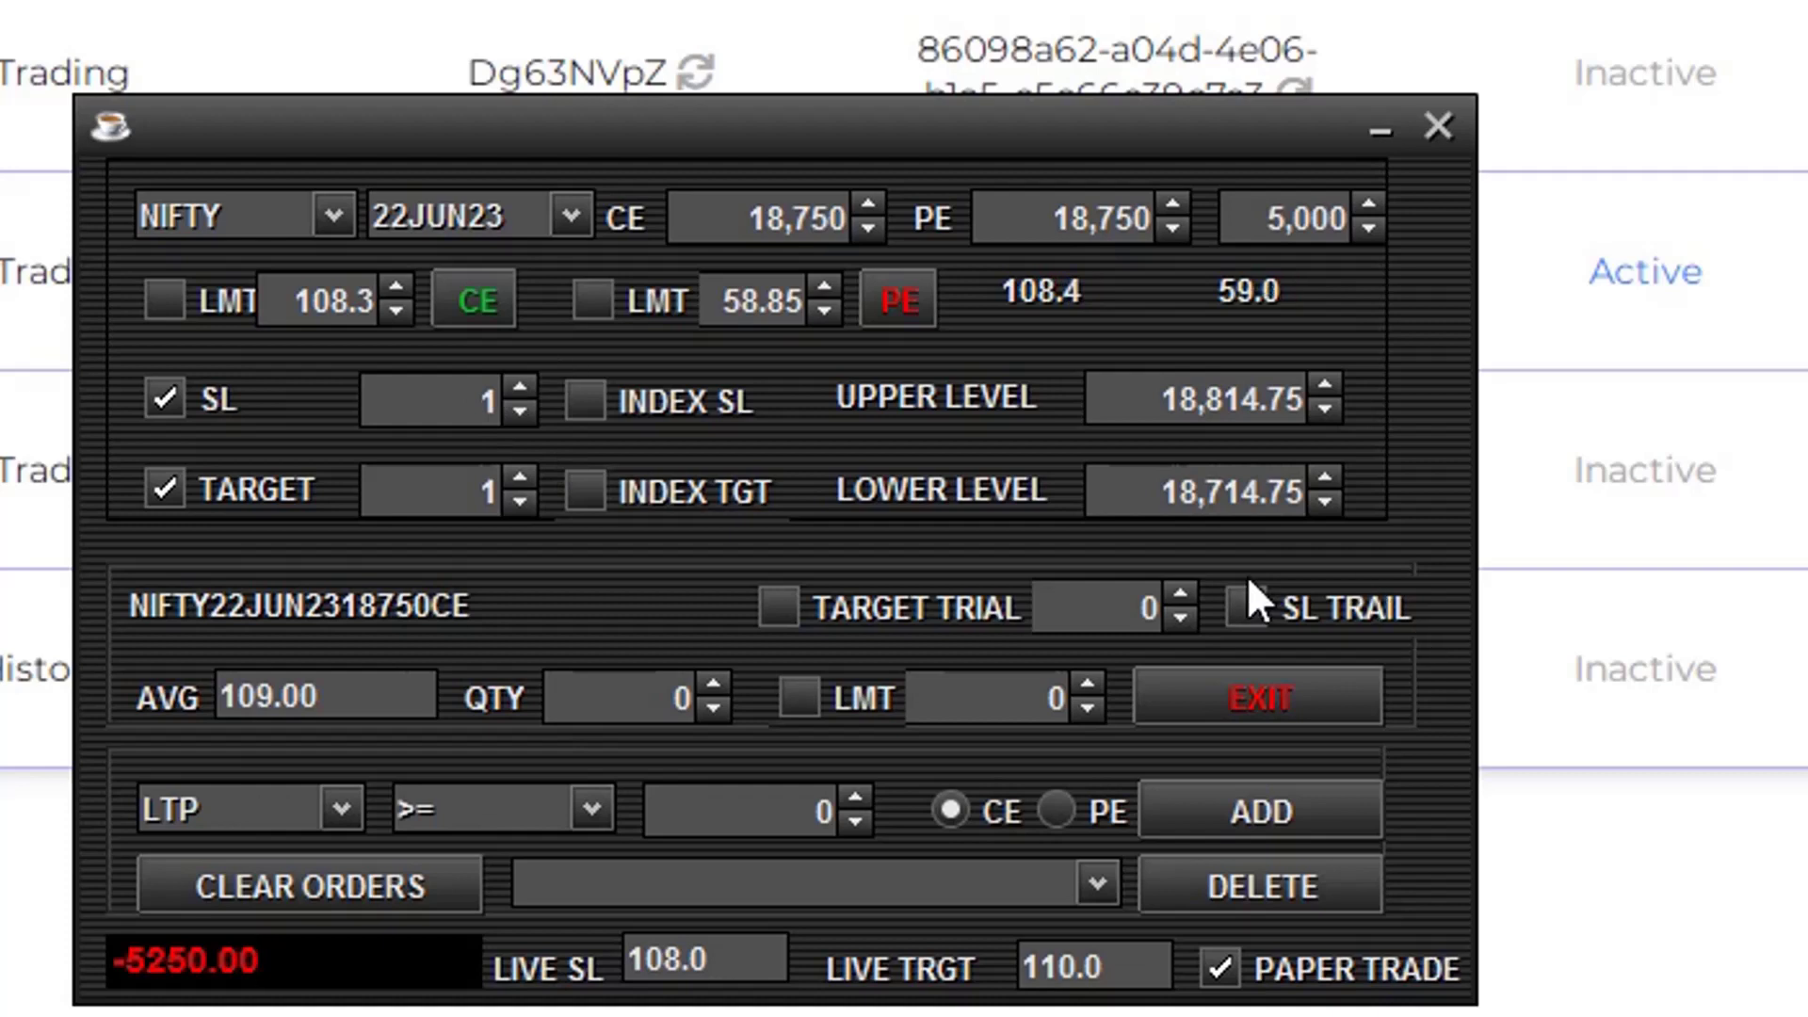
pyautogui.click(1256, 614)
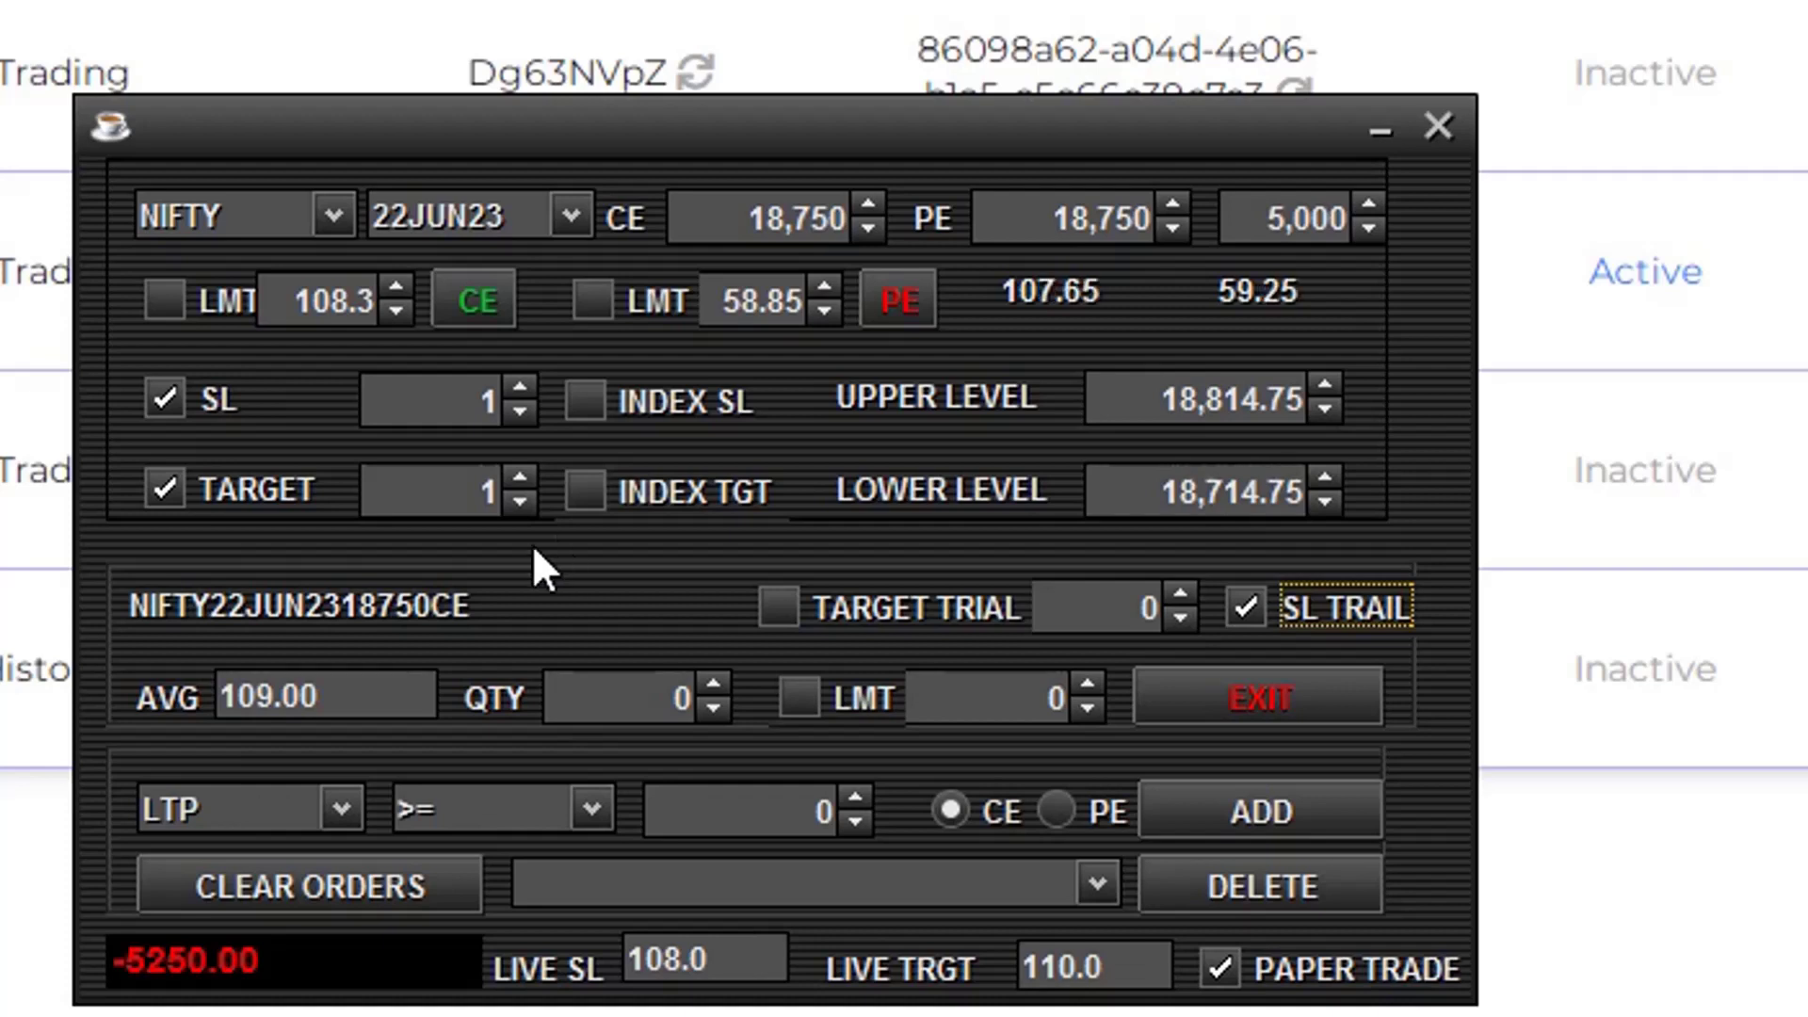
pyautogui.click(518, 388)
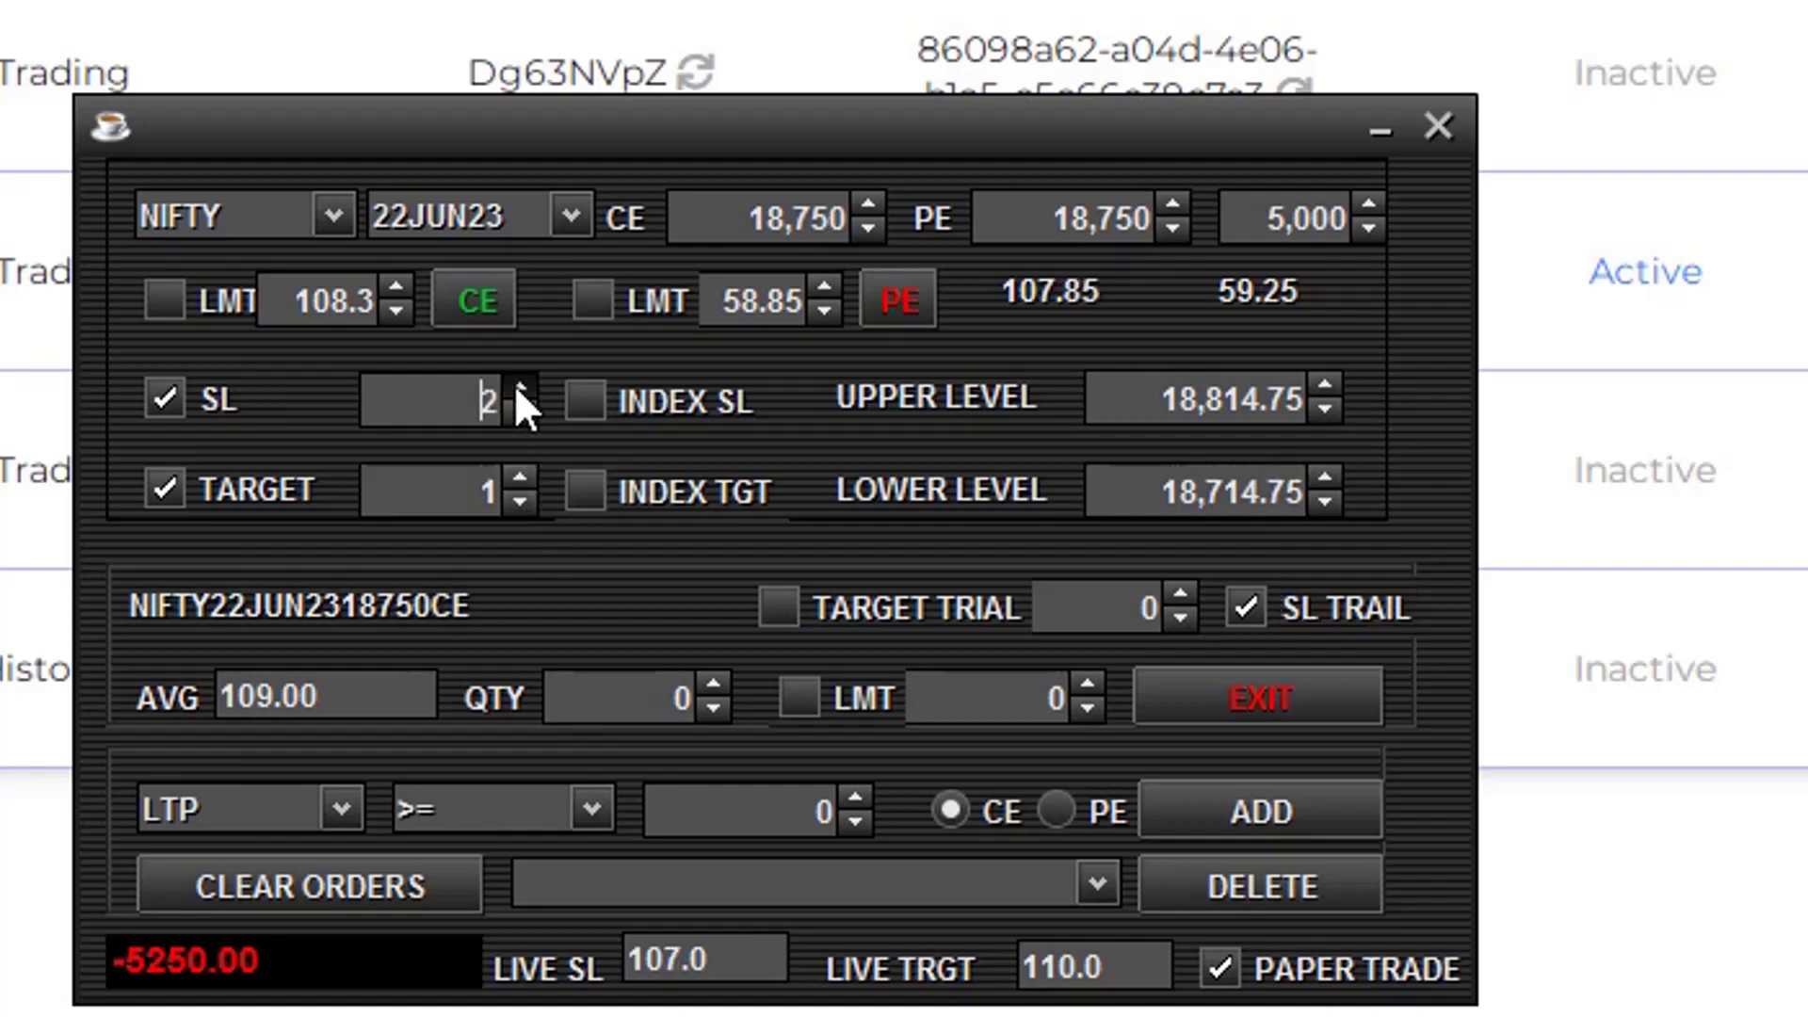
pyautogui.click(517, 388)
pyautogui.click(518, 478)
pyautogui.click(519, 478)
pyautogui.click(519, 477)
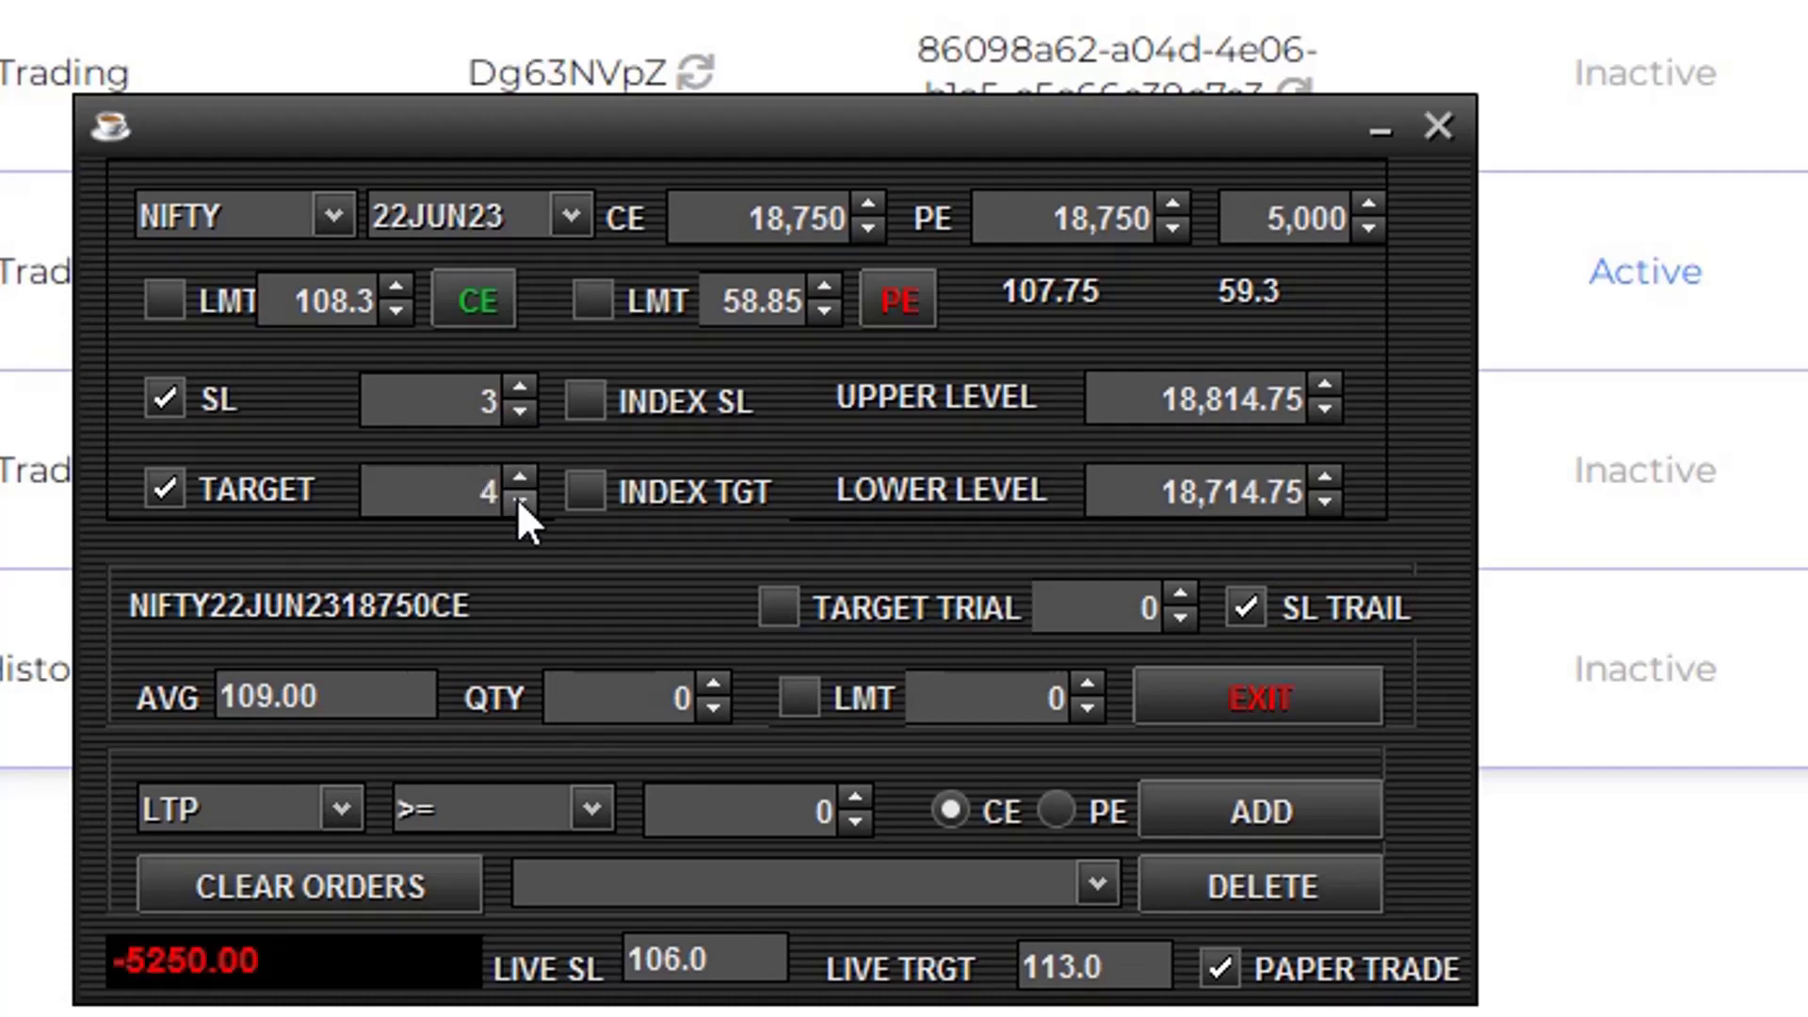
pyautogui.click(519, 500)
# Buy the 18750 CE again and dismiss the exit message when the trade closes.
pyautogui.click(474, 316)
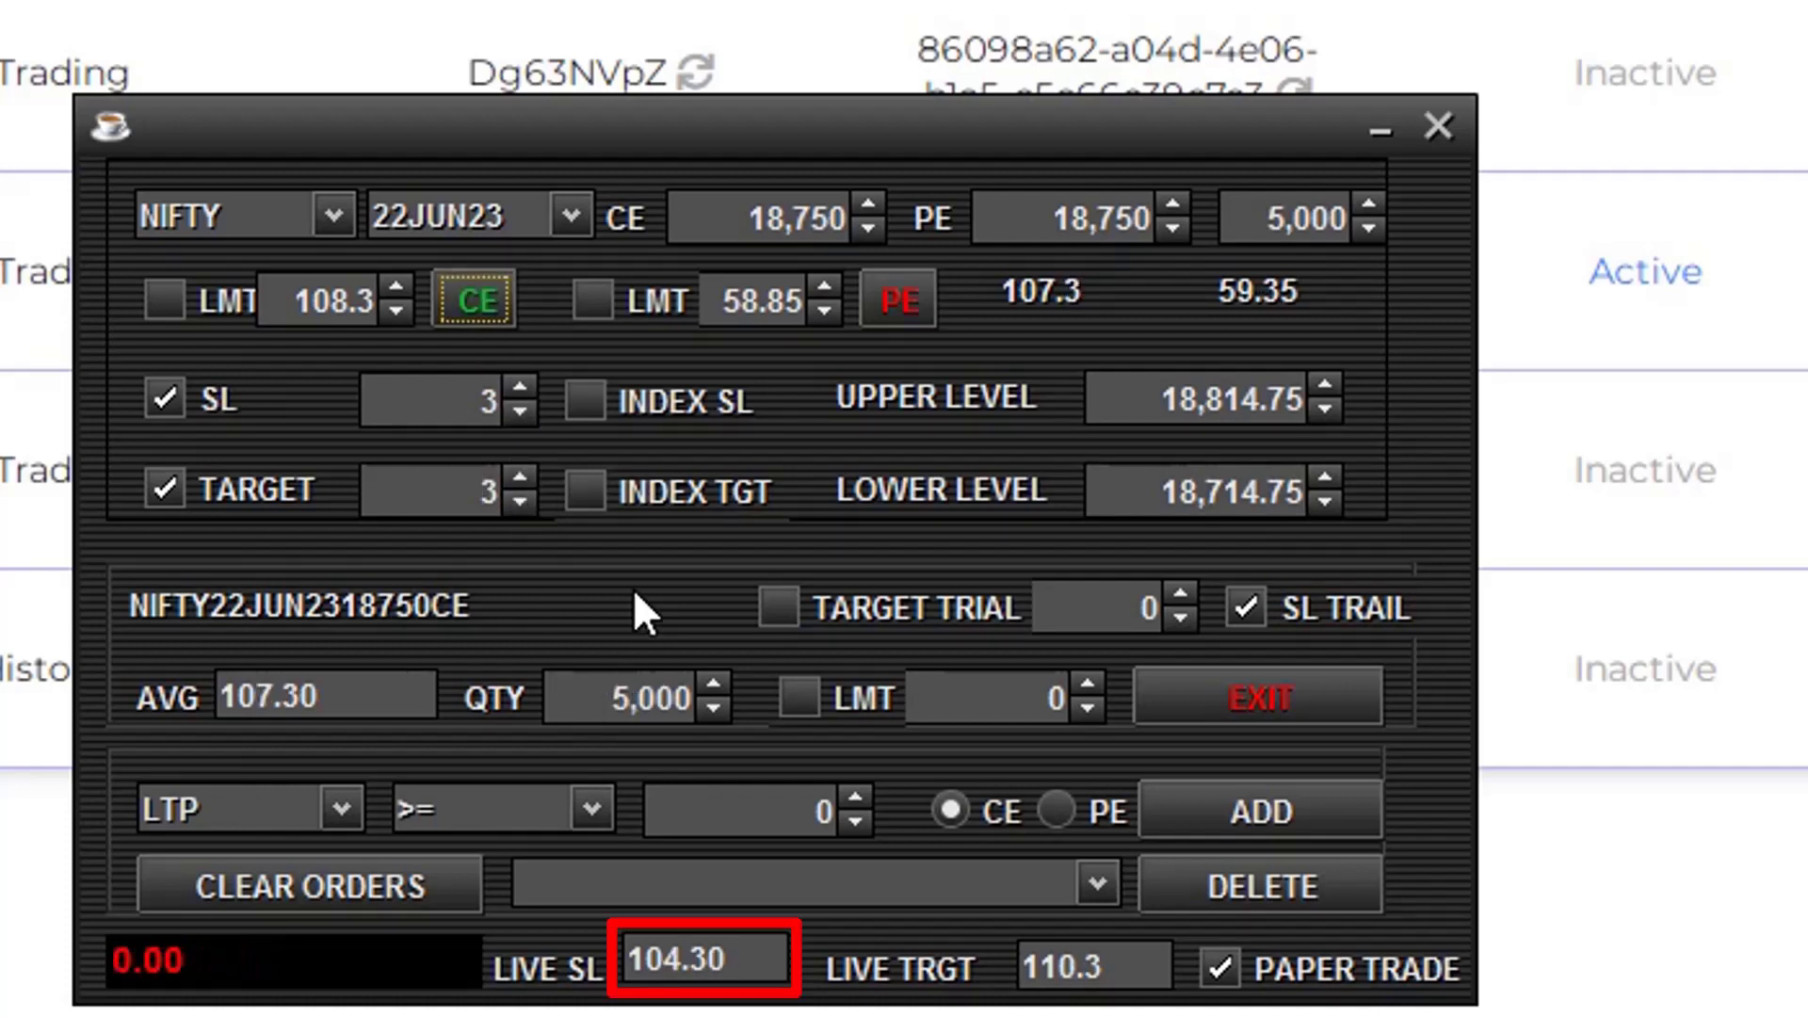
pyautogui.click(759, 962)
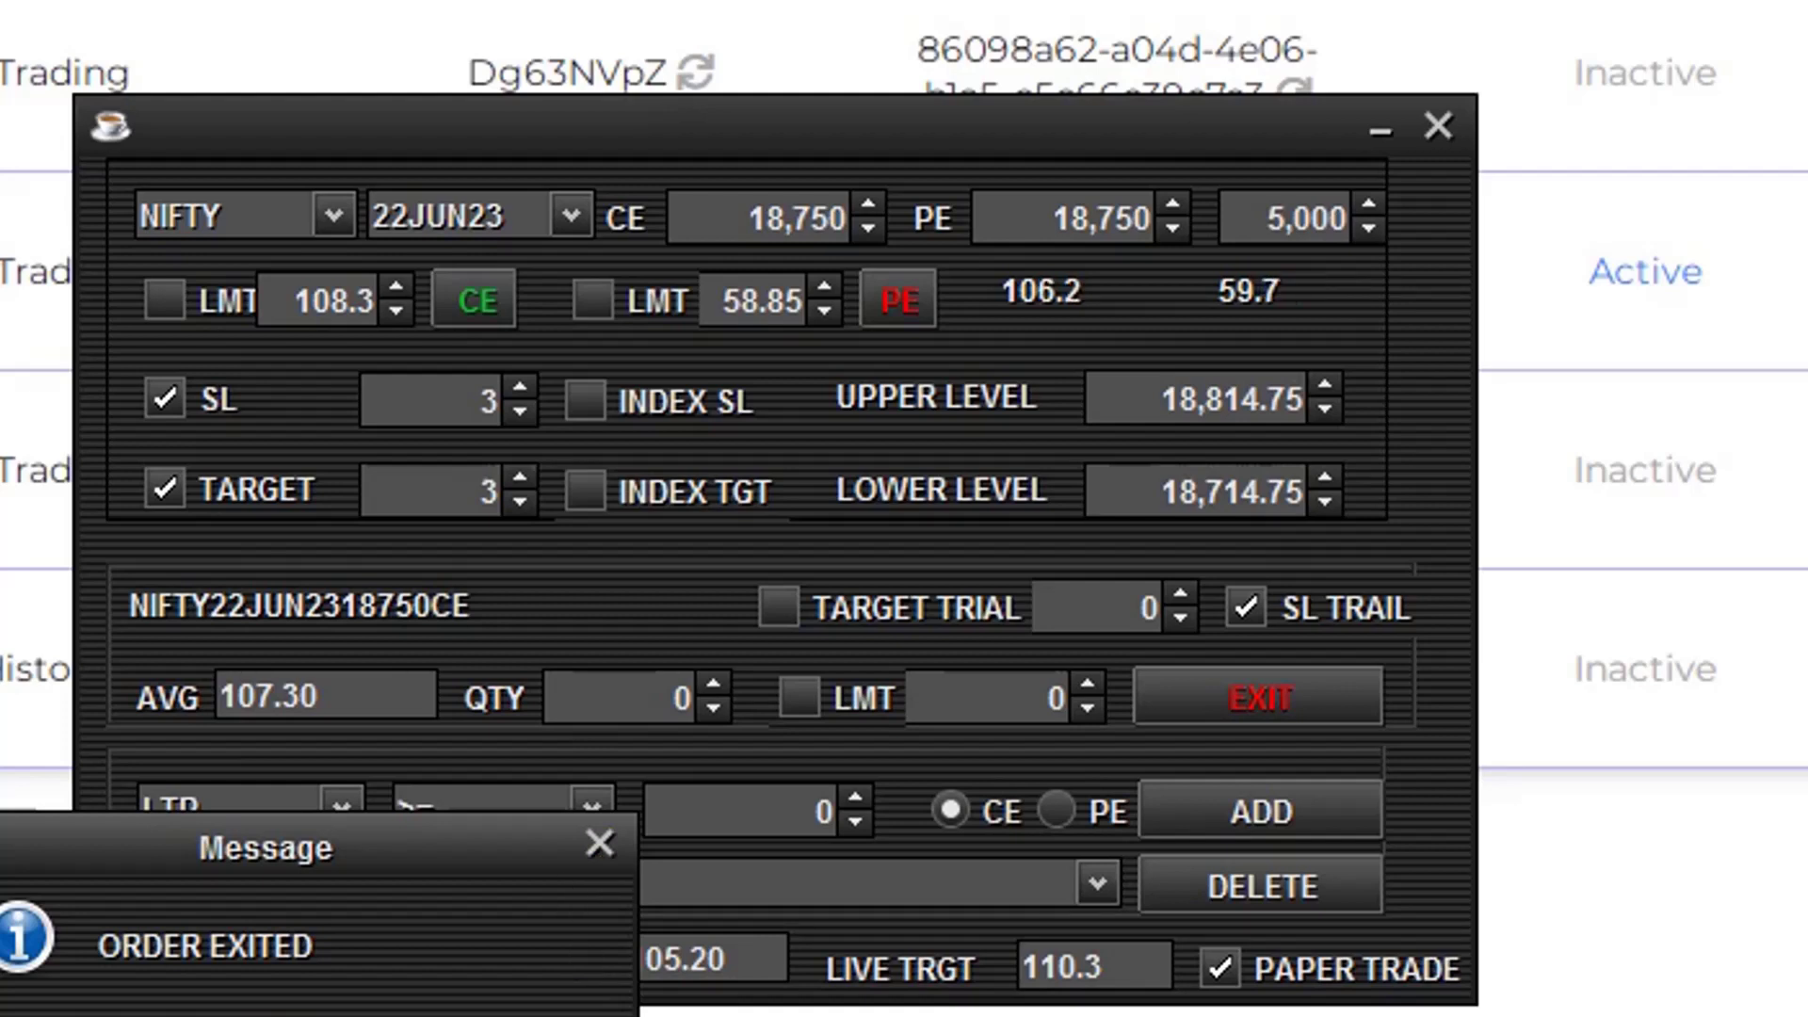
pyautogui.click(599, 843)
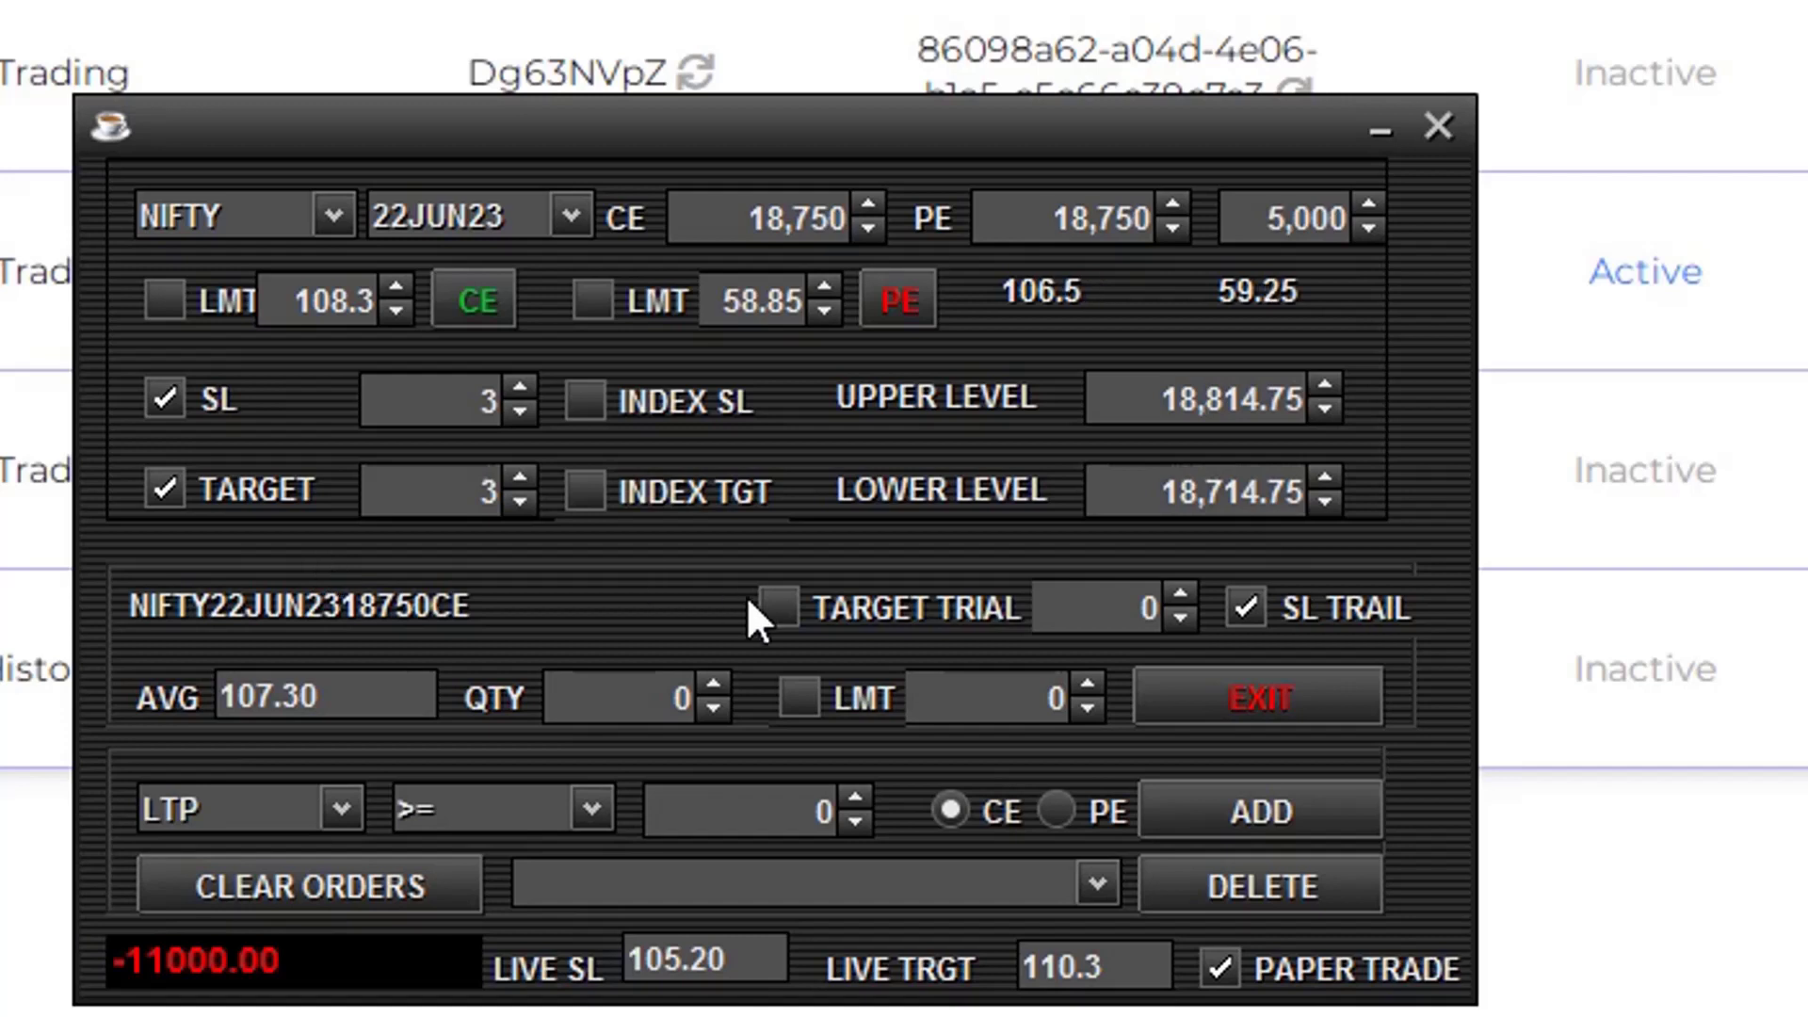
# Enable target trailing with a step of 1 and bring the Kite NIFTY 50 chart behind the panel.
pyautogui.click(781, 608)
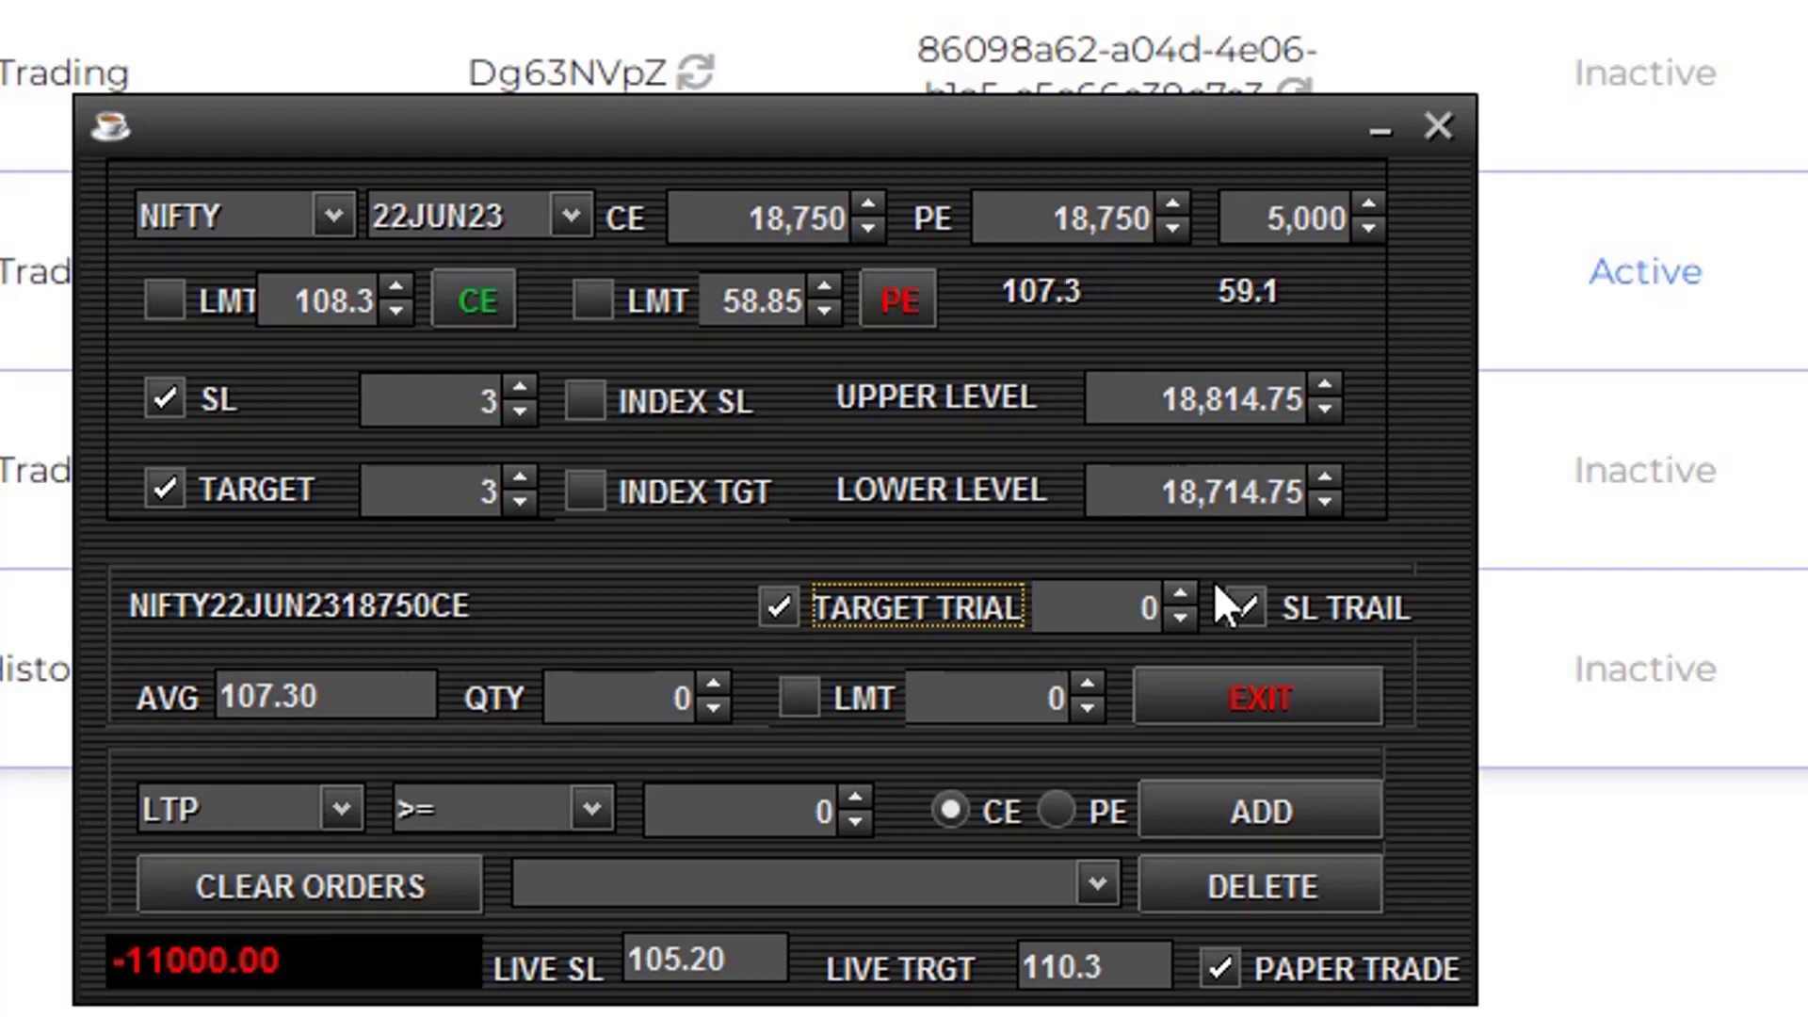
pyautogui.click(1180, 597)
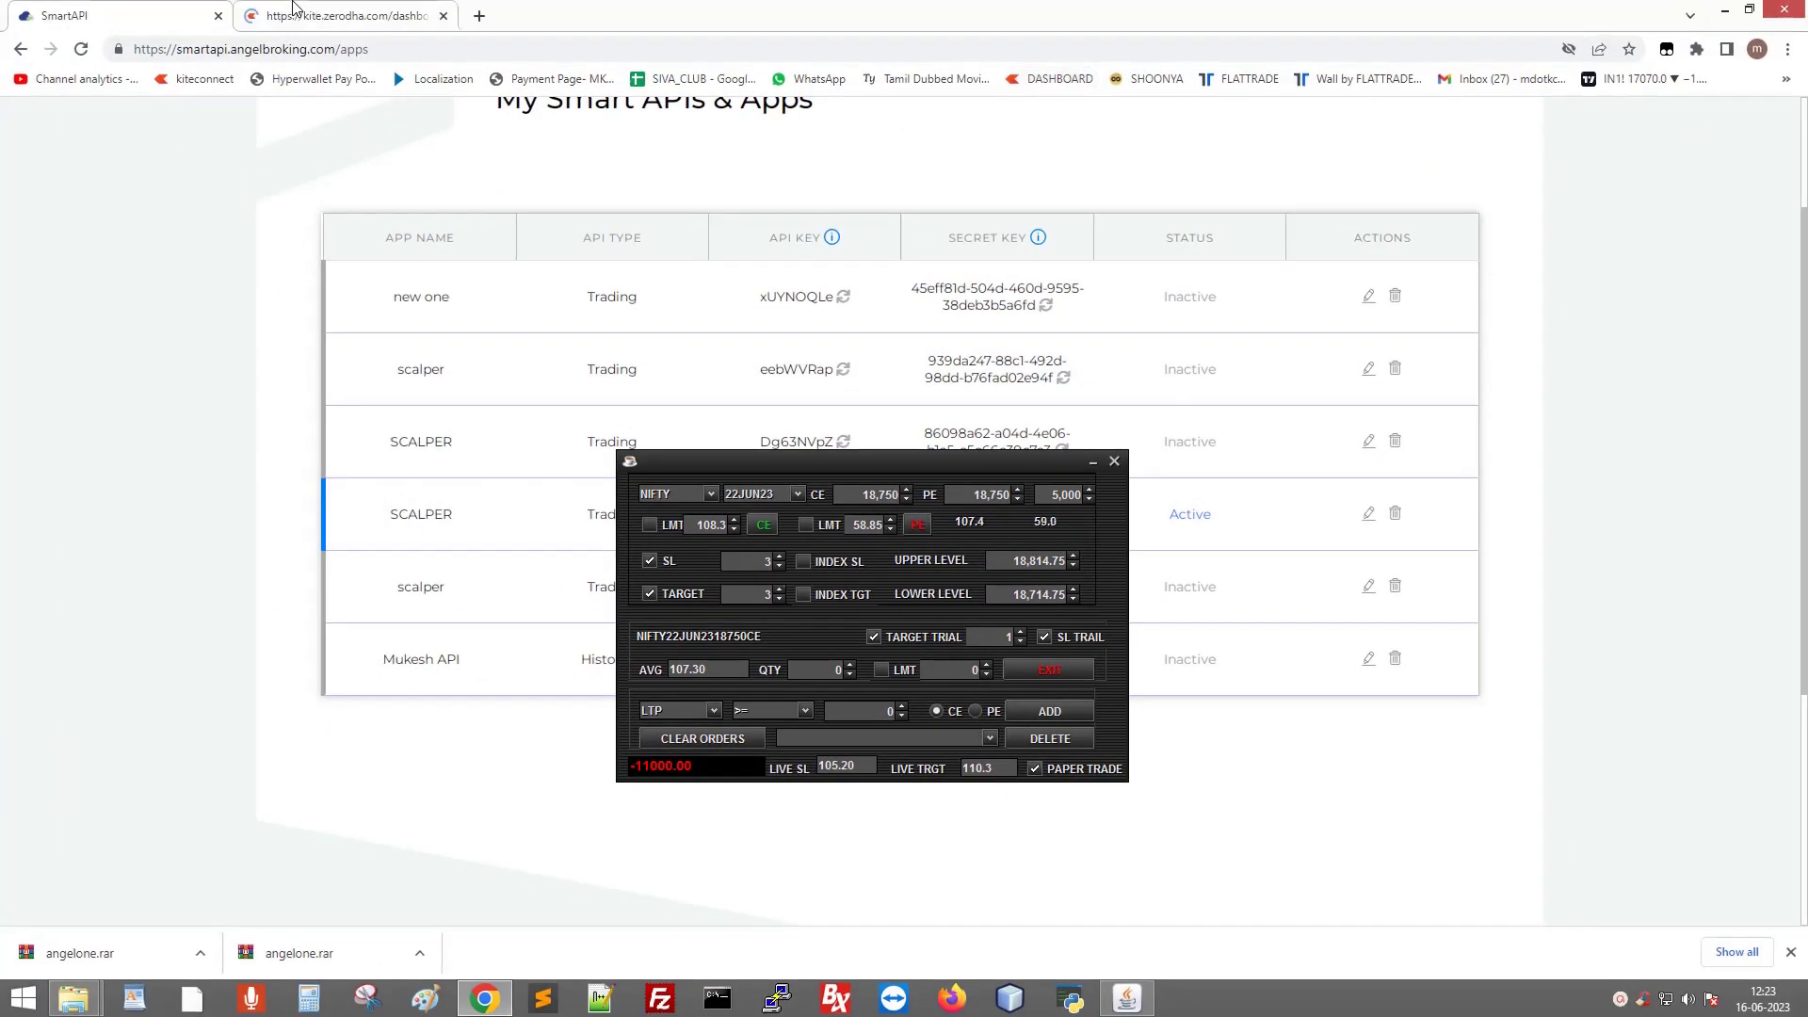
pyautogui.click(293, 11)
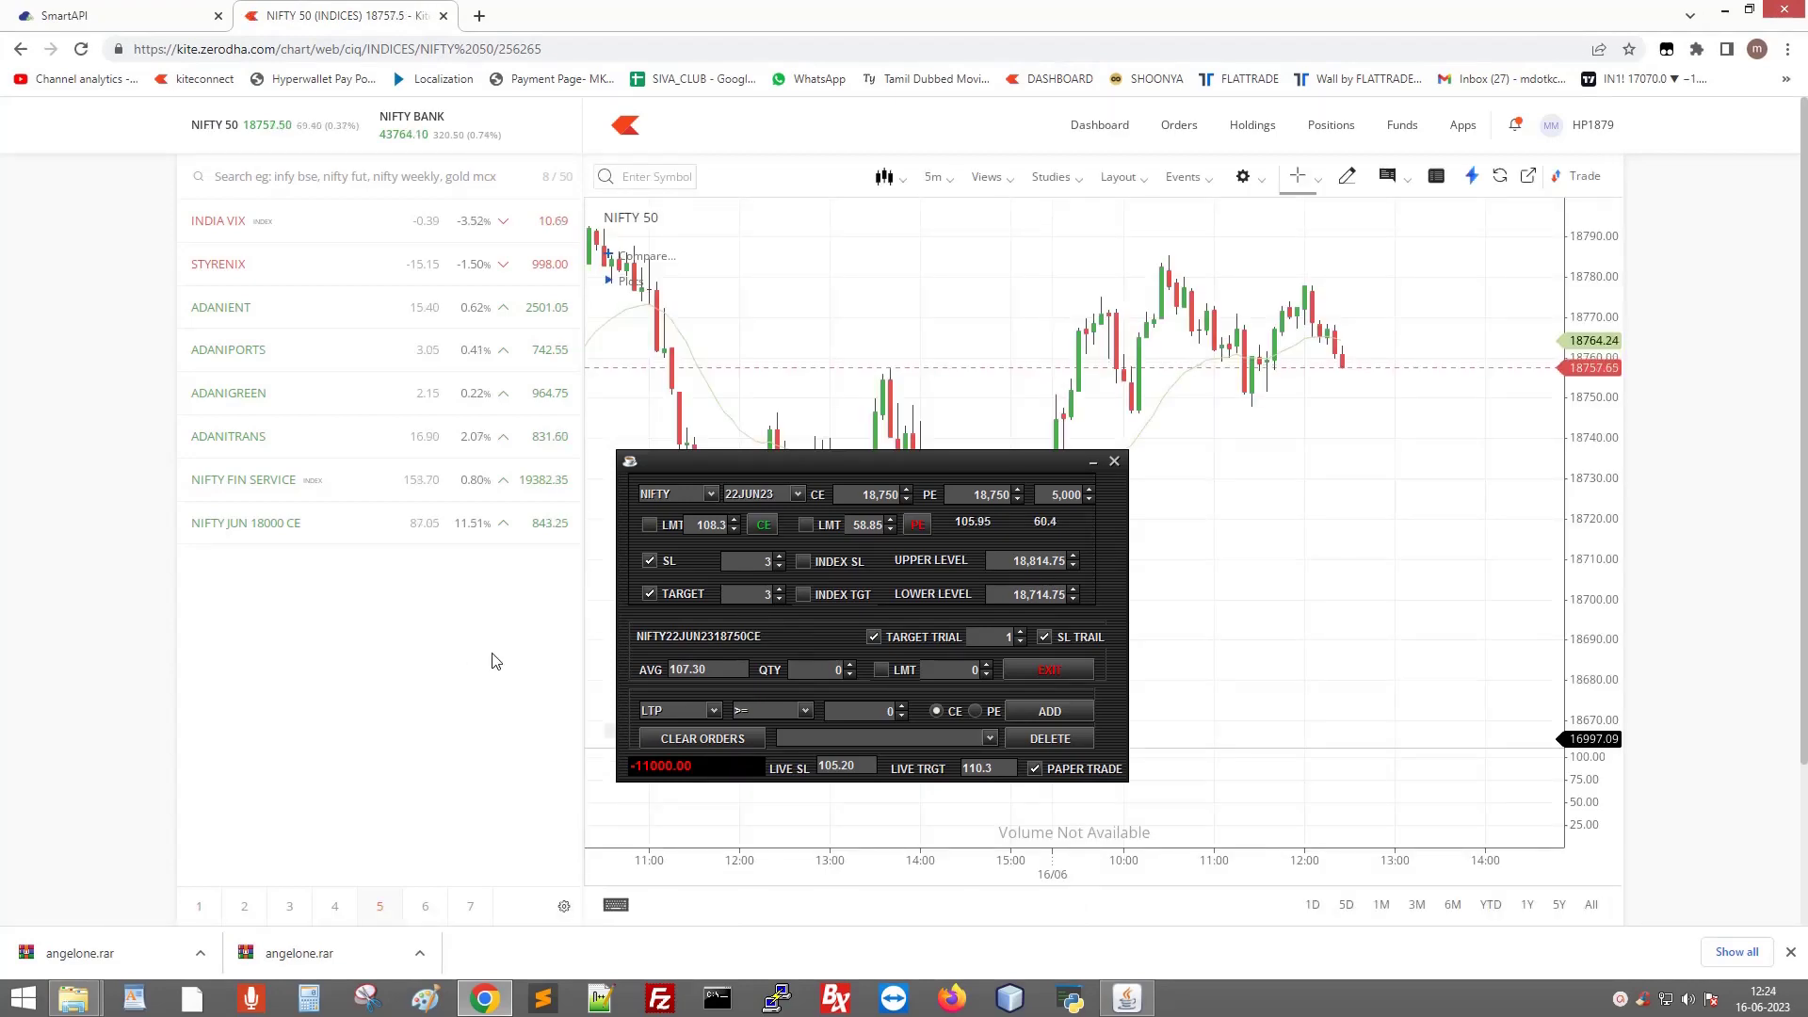
# Buy 5,000 of the 18750 PE and let the trailing stop exit the trade.
pyautogui.click(917, 525)
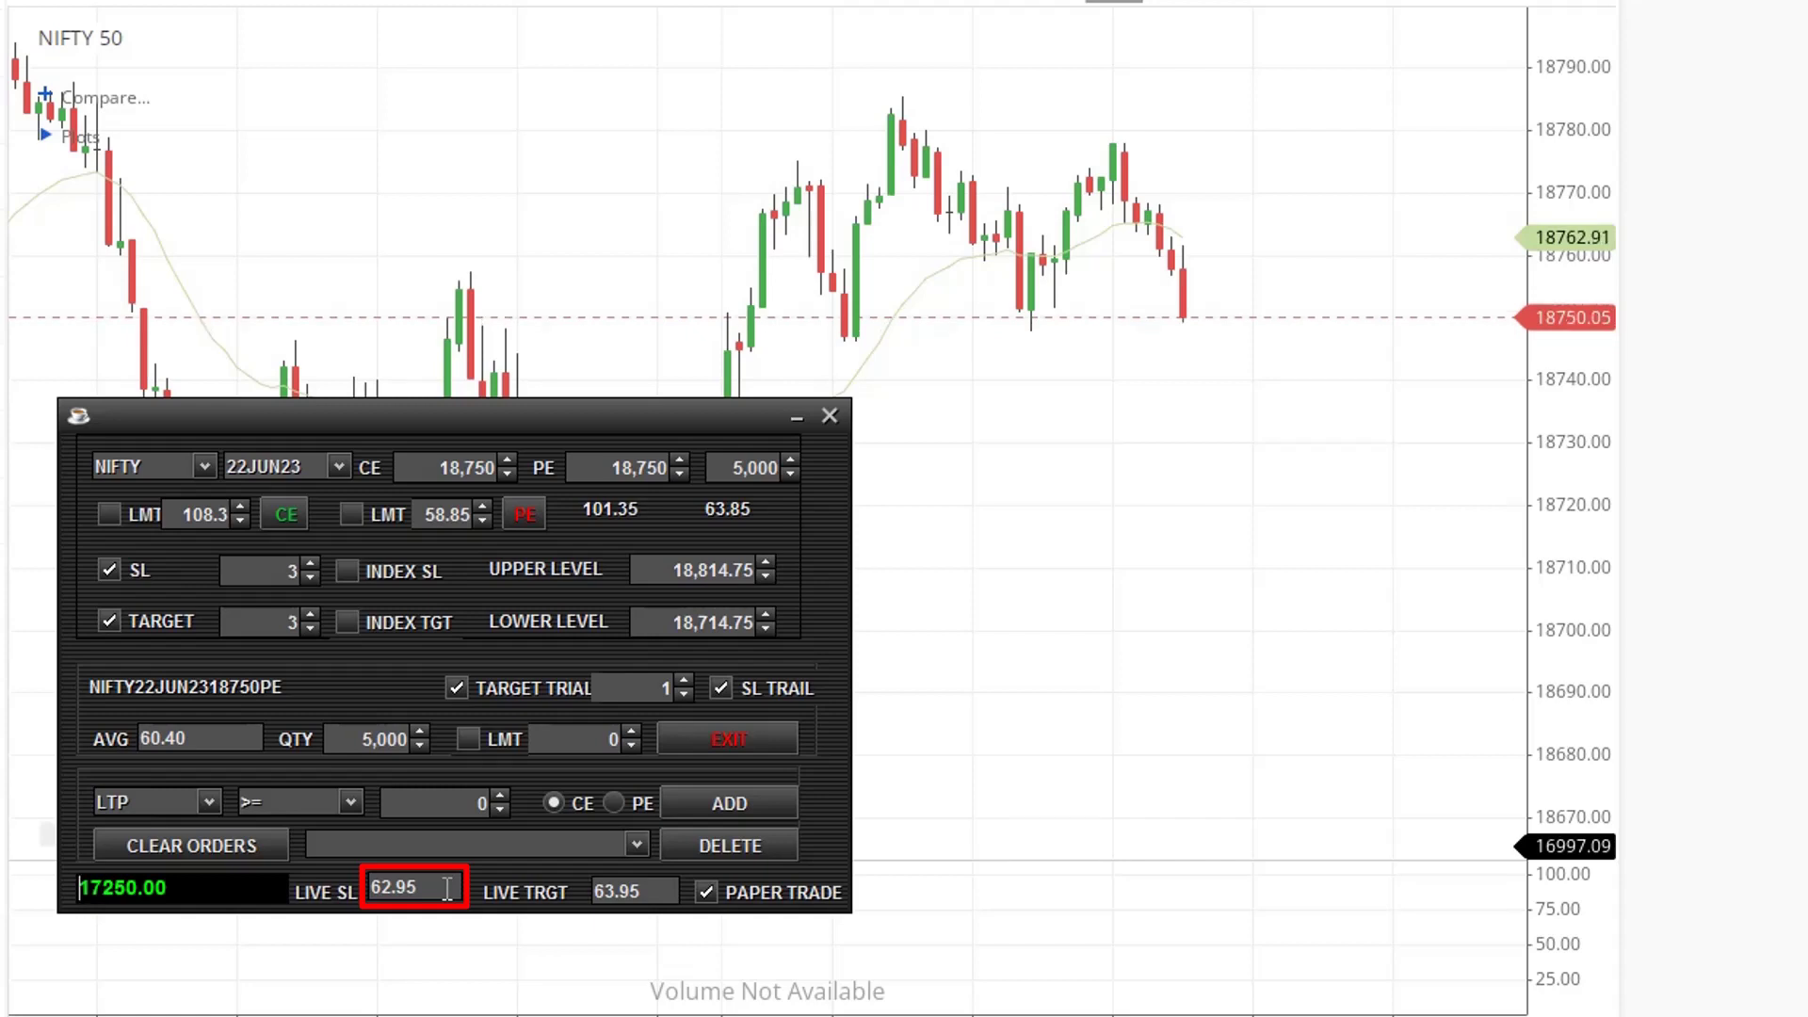
pyautogui.press('Up')
pyautogui.press('Down')
pyautogui.press('Down')
pyautogui.press('Down')
pyautogui.press('Down')
pyautogui.press('Down')
pyautogui.press('Down')
pyautogui.press('Down')
pyautogui.press('Down')
pyautogui.press('Down')
pyautogui.press('Down')
pyautogui.press('Down')
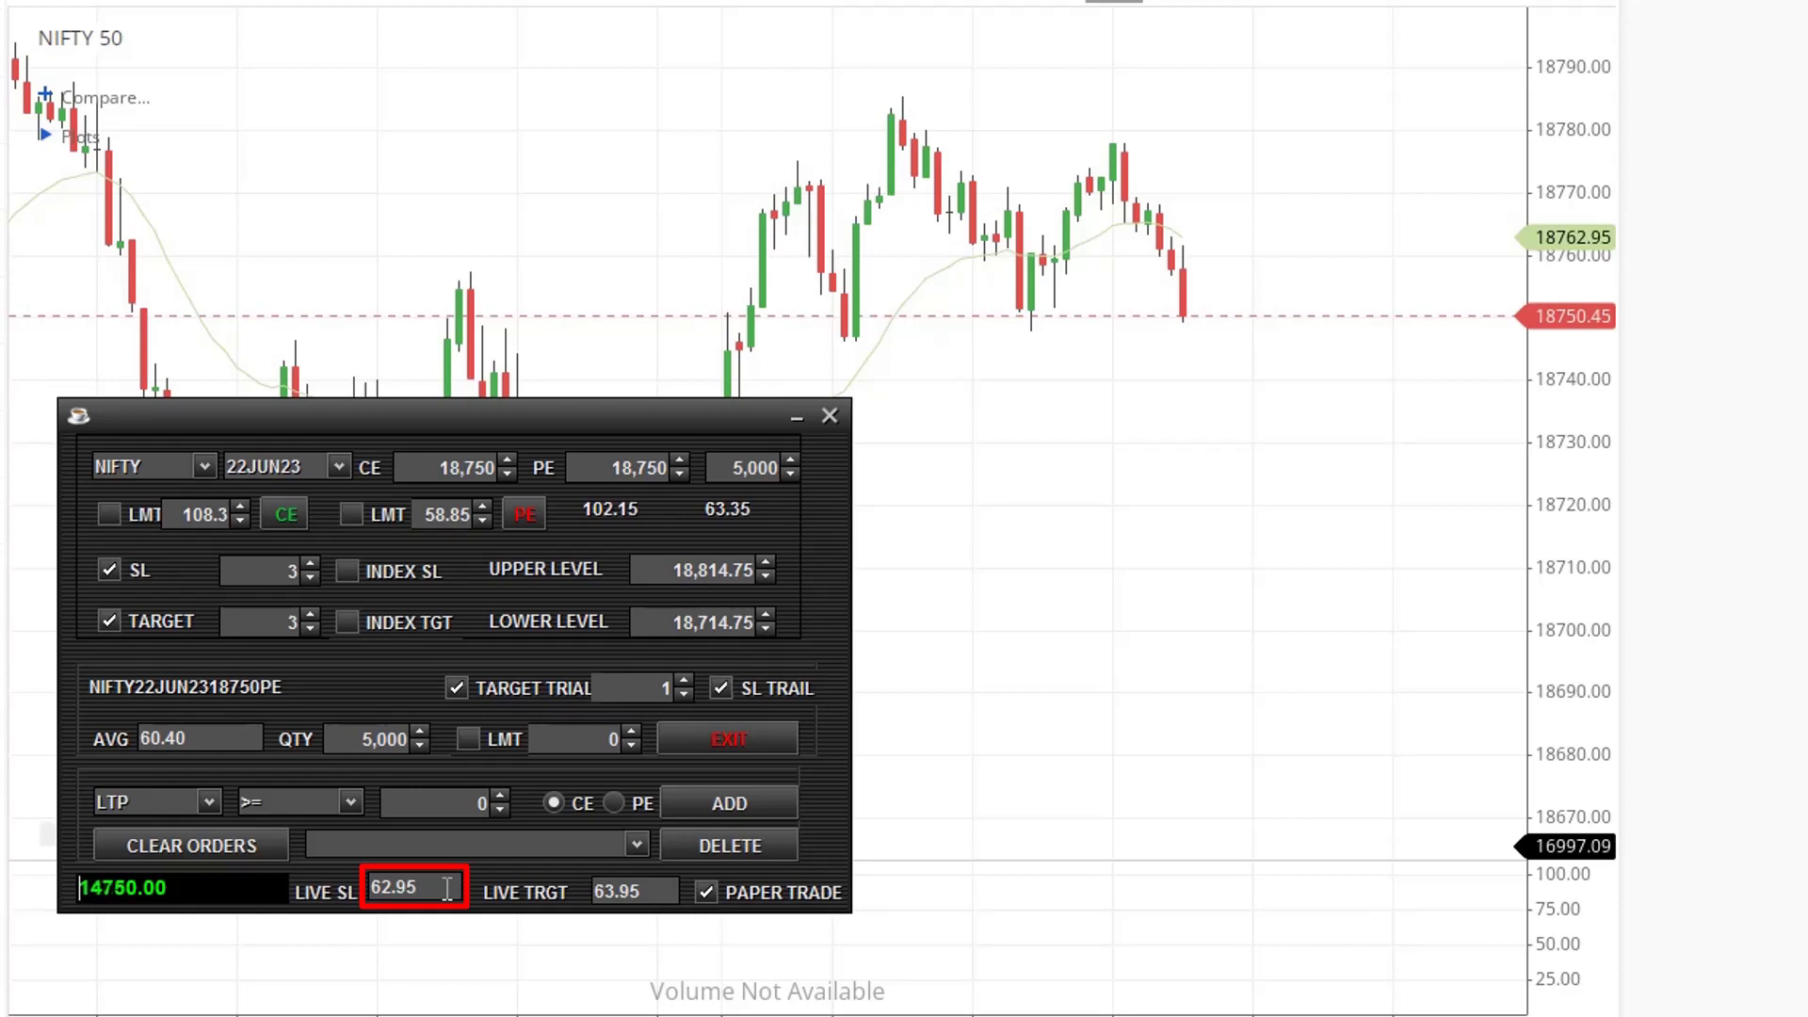
pyautogui.press('Down')
pyautogui.press('Down')
pyautogui.press('Down')
pyautogui.press('Down')
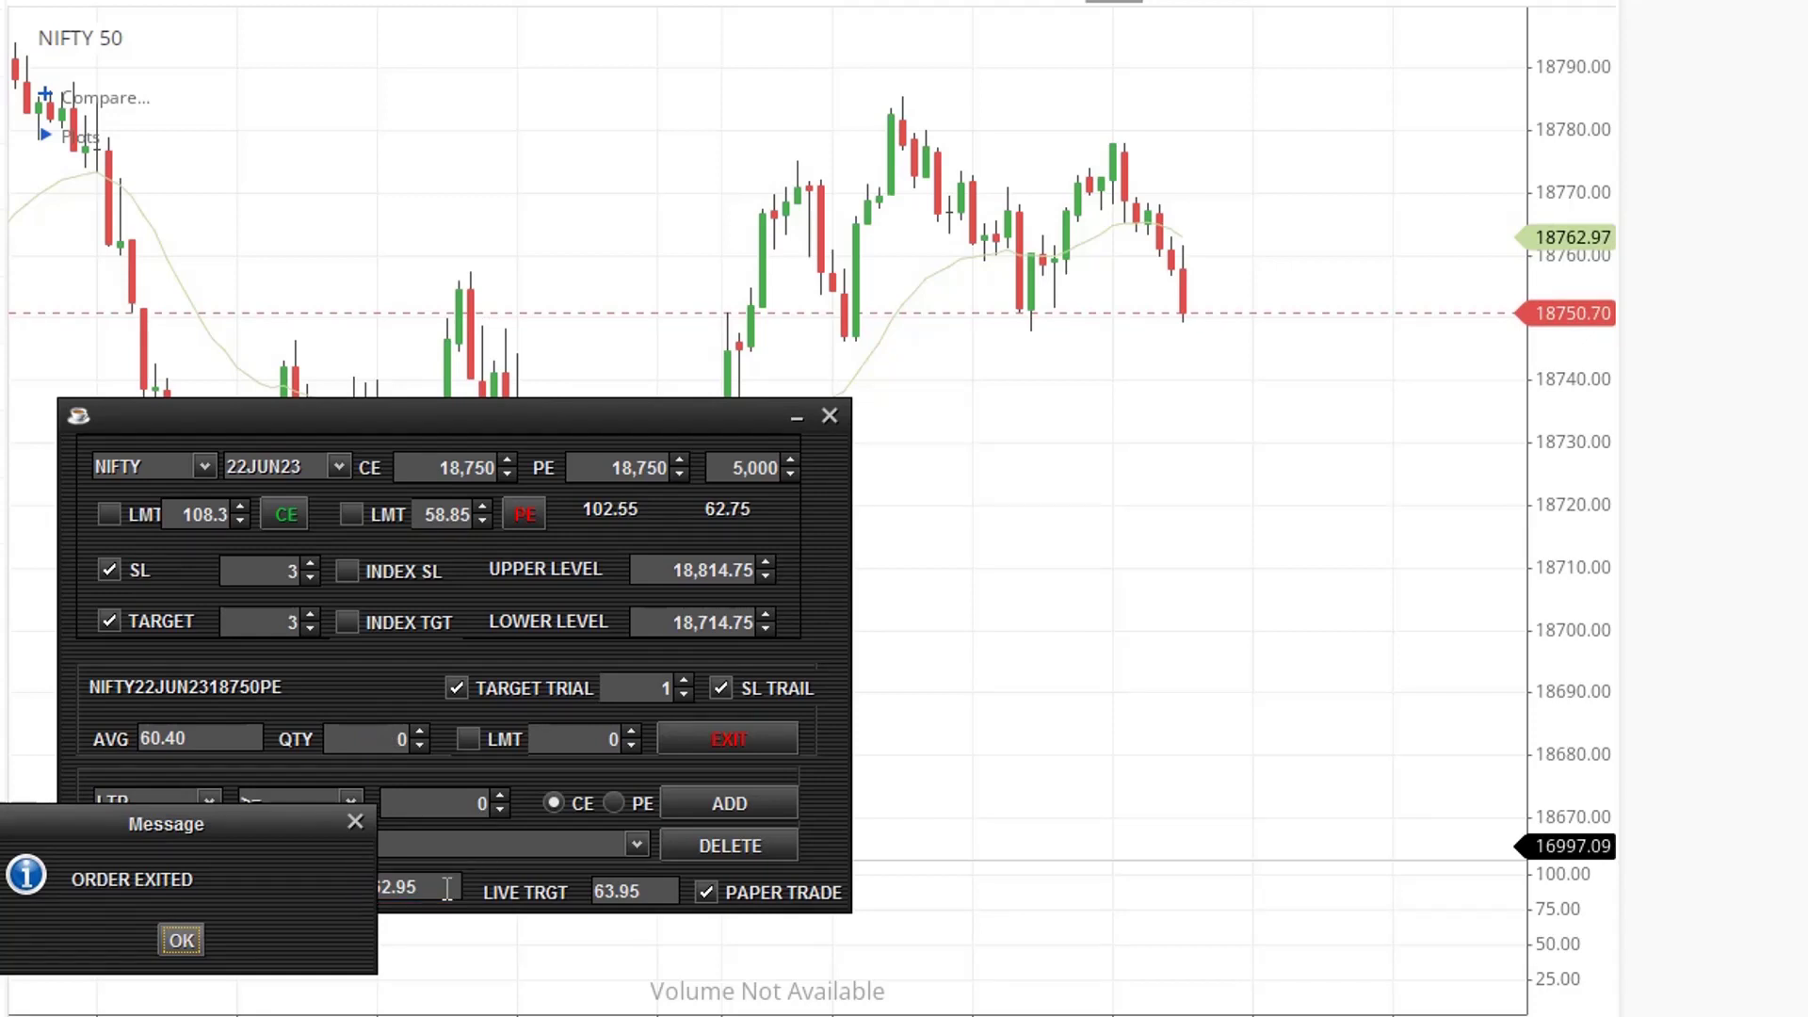
# Clear pending orders, turn off the option-price target, and enable index SL and index target.
pyautogui.click(167, 932)
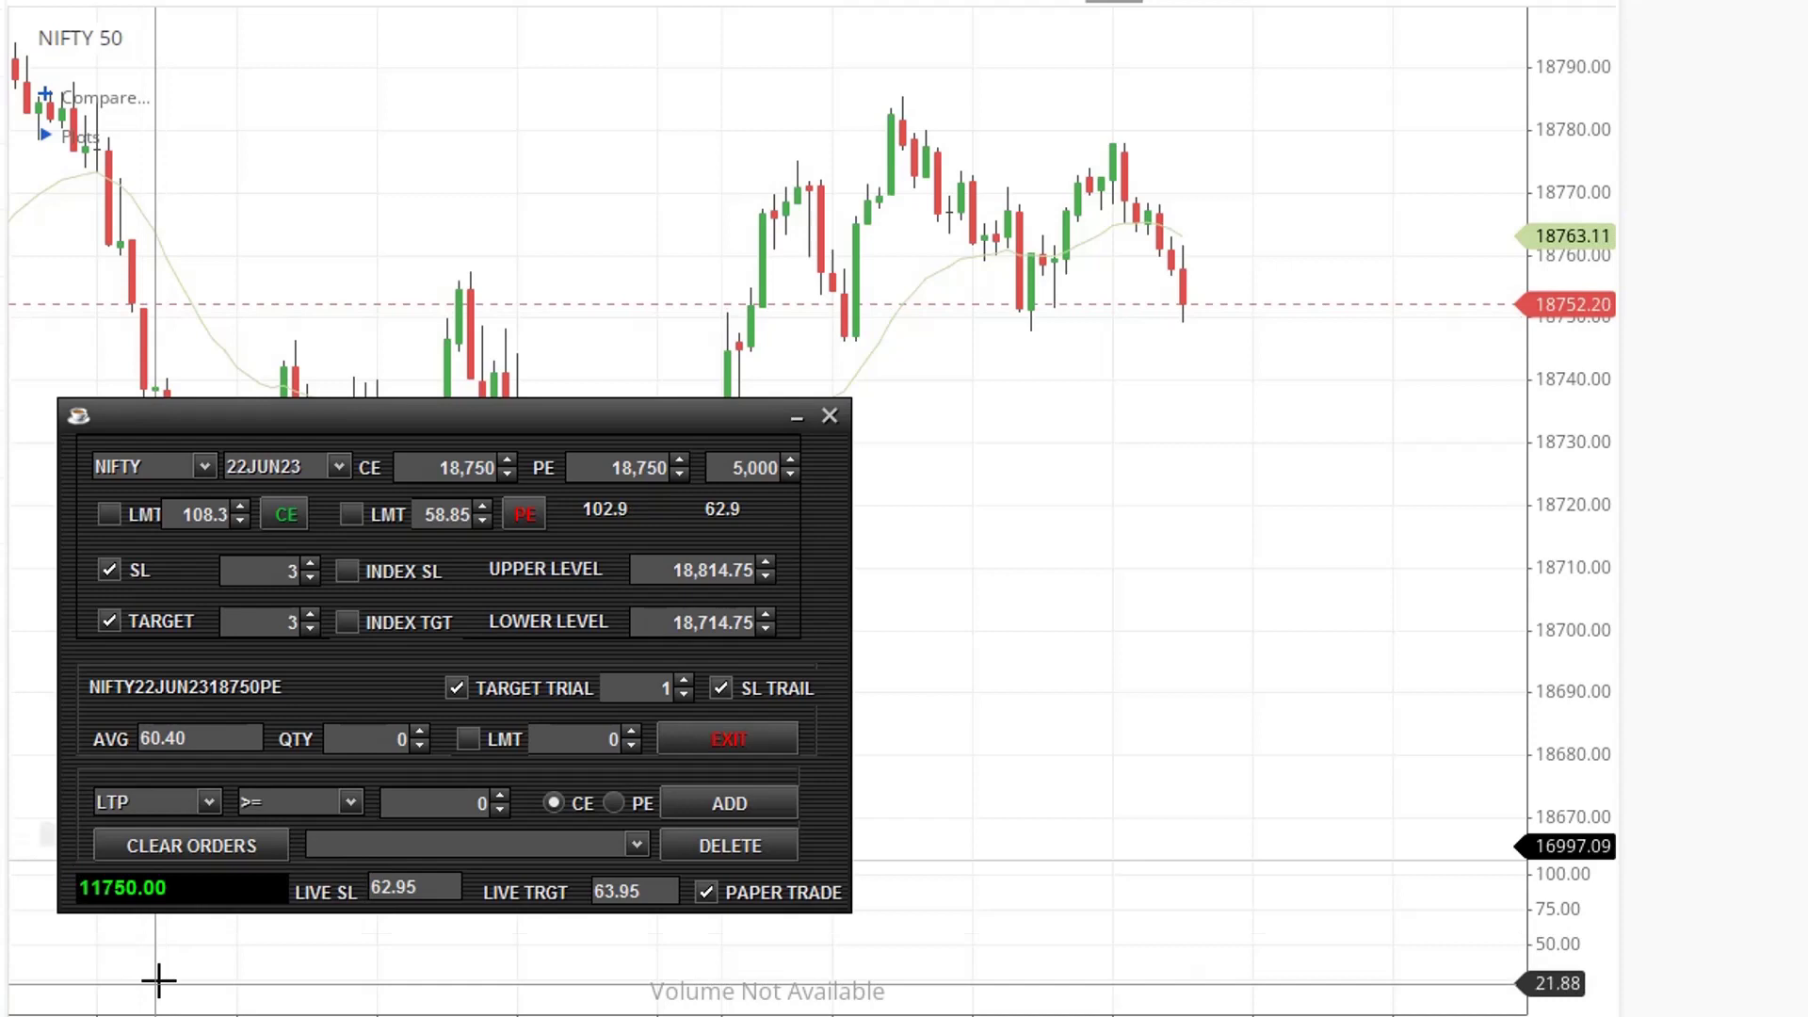
pyautogui.click(141, 844)
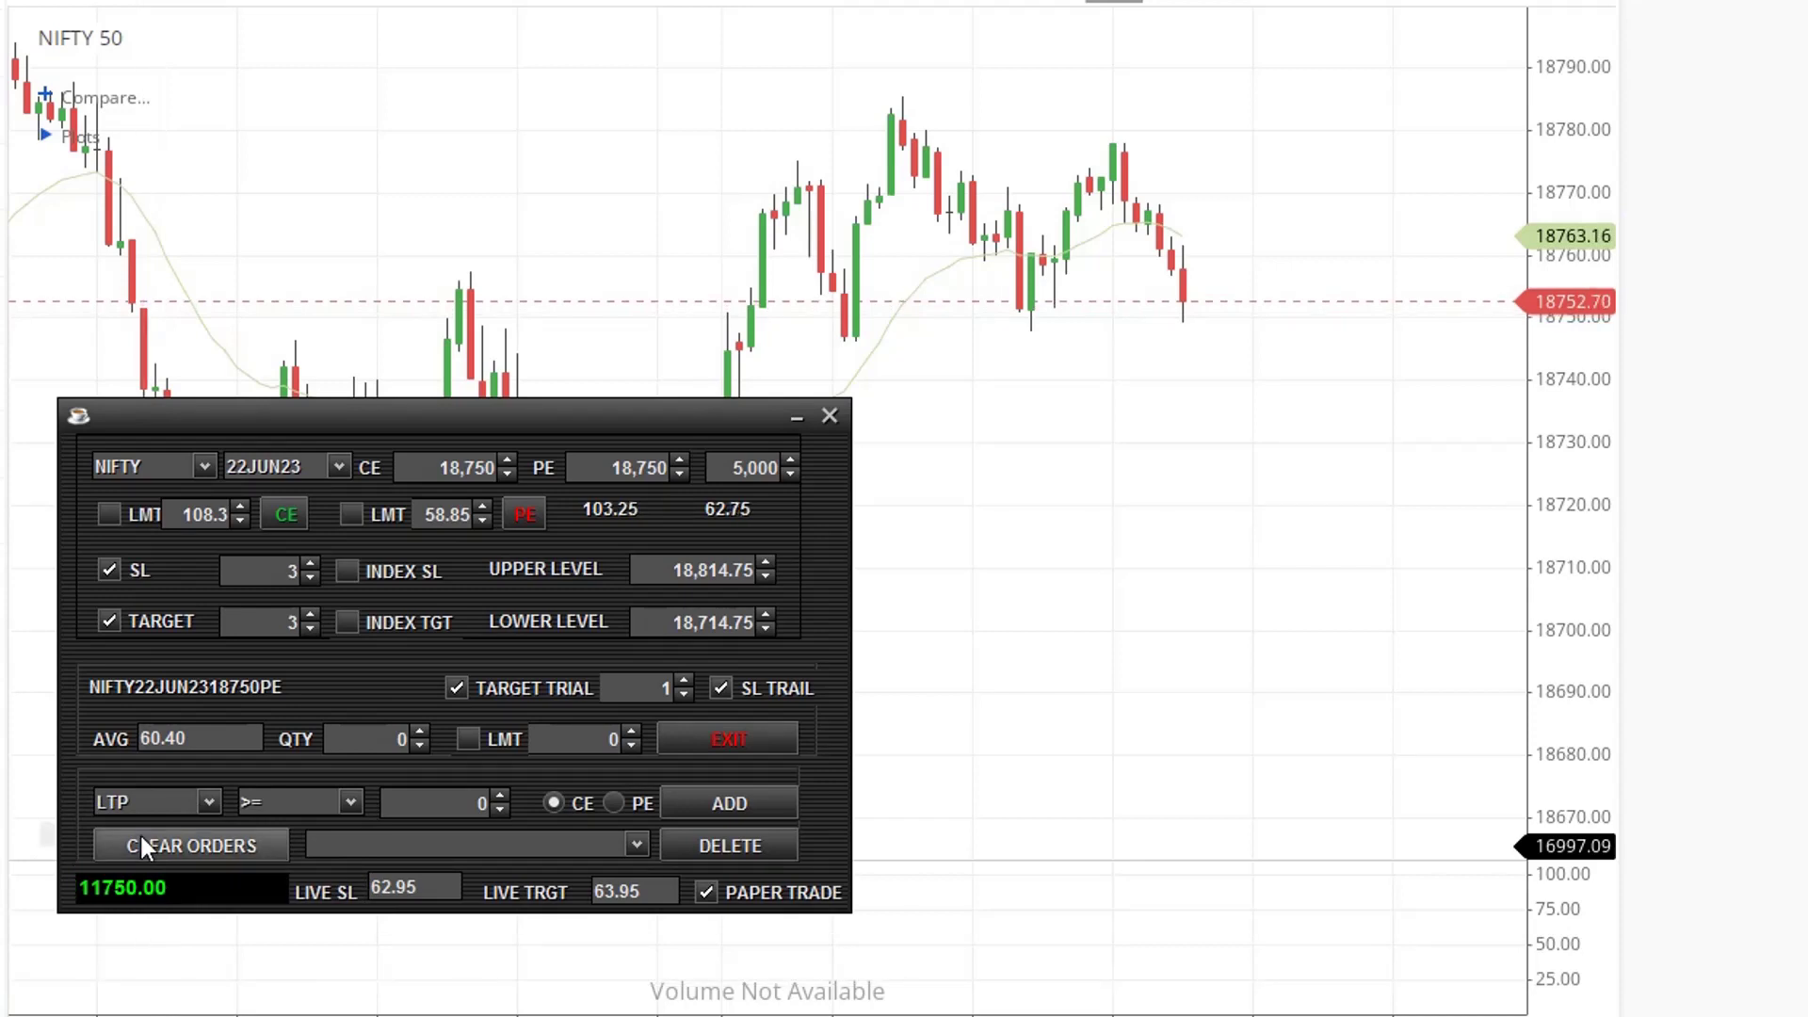
pyautogui.click(107, 621)
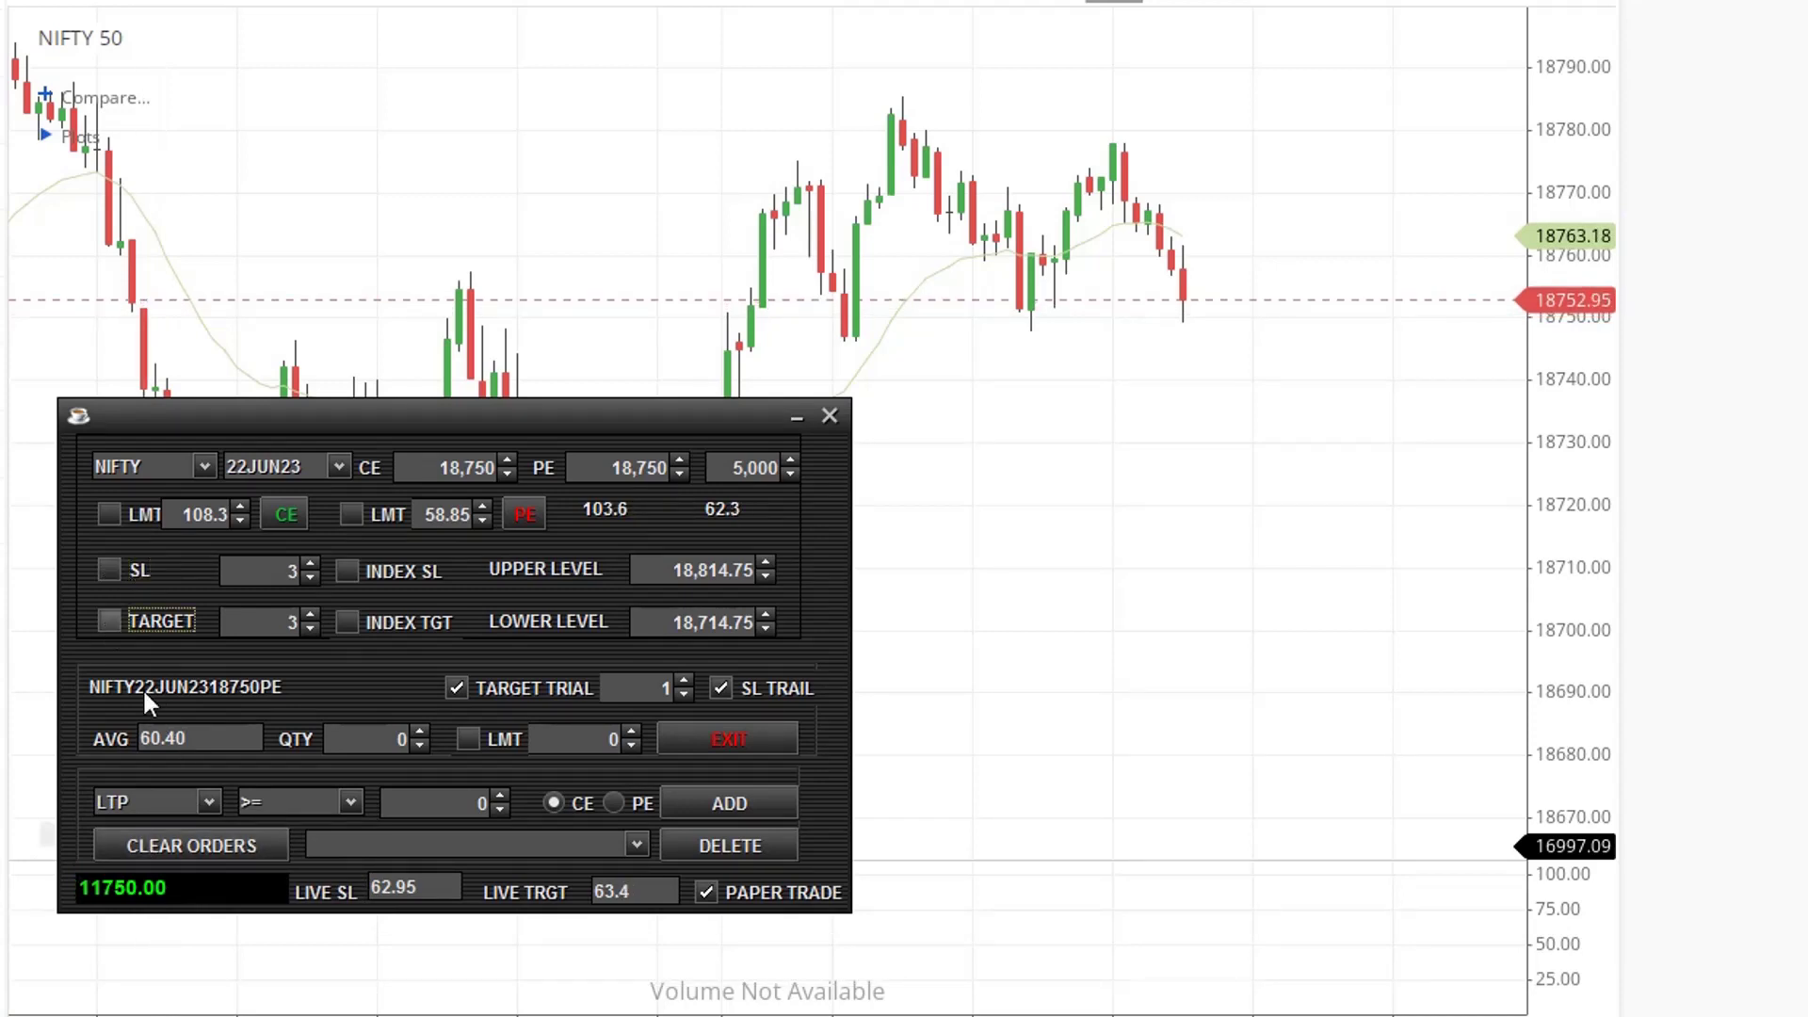
pyautogui.click(344, 570)
pyautogui.click(346, 621)
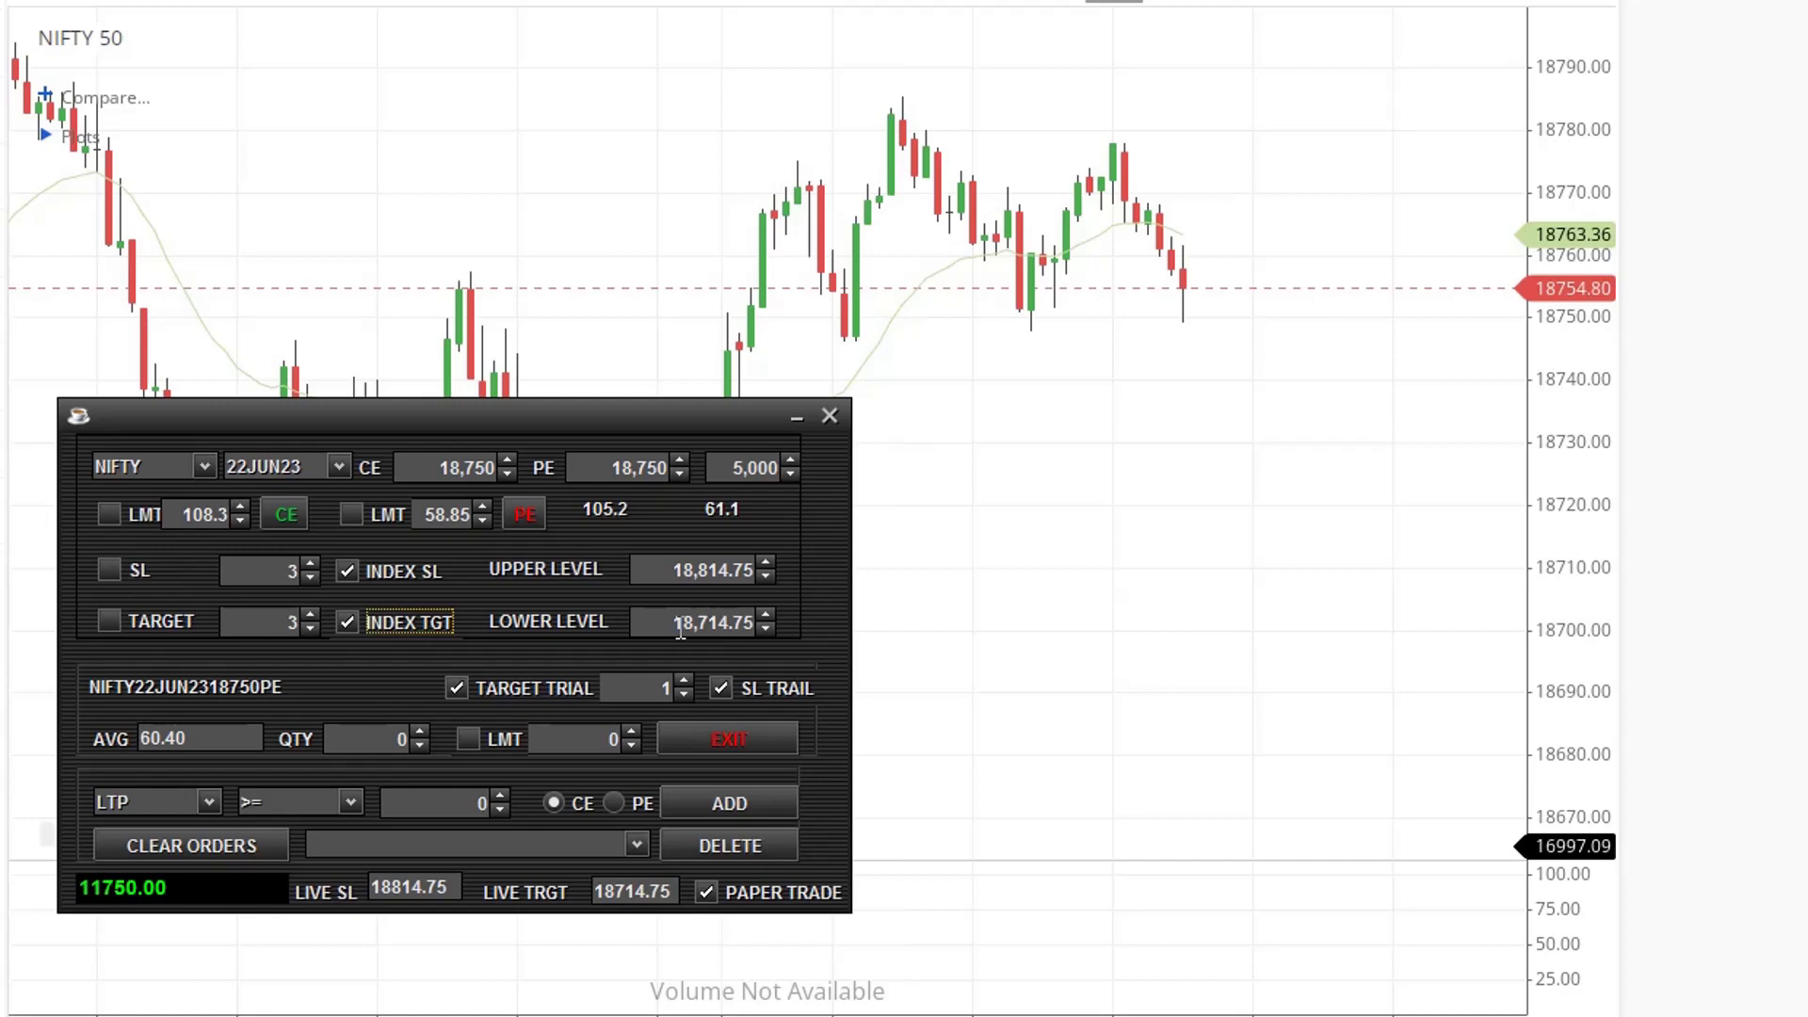
# Set the lower index level to 18749 and the upper index level to 18770.
pyautogui.click(759, 622)
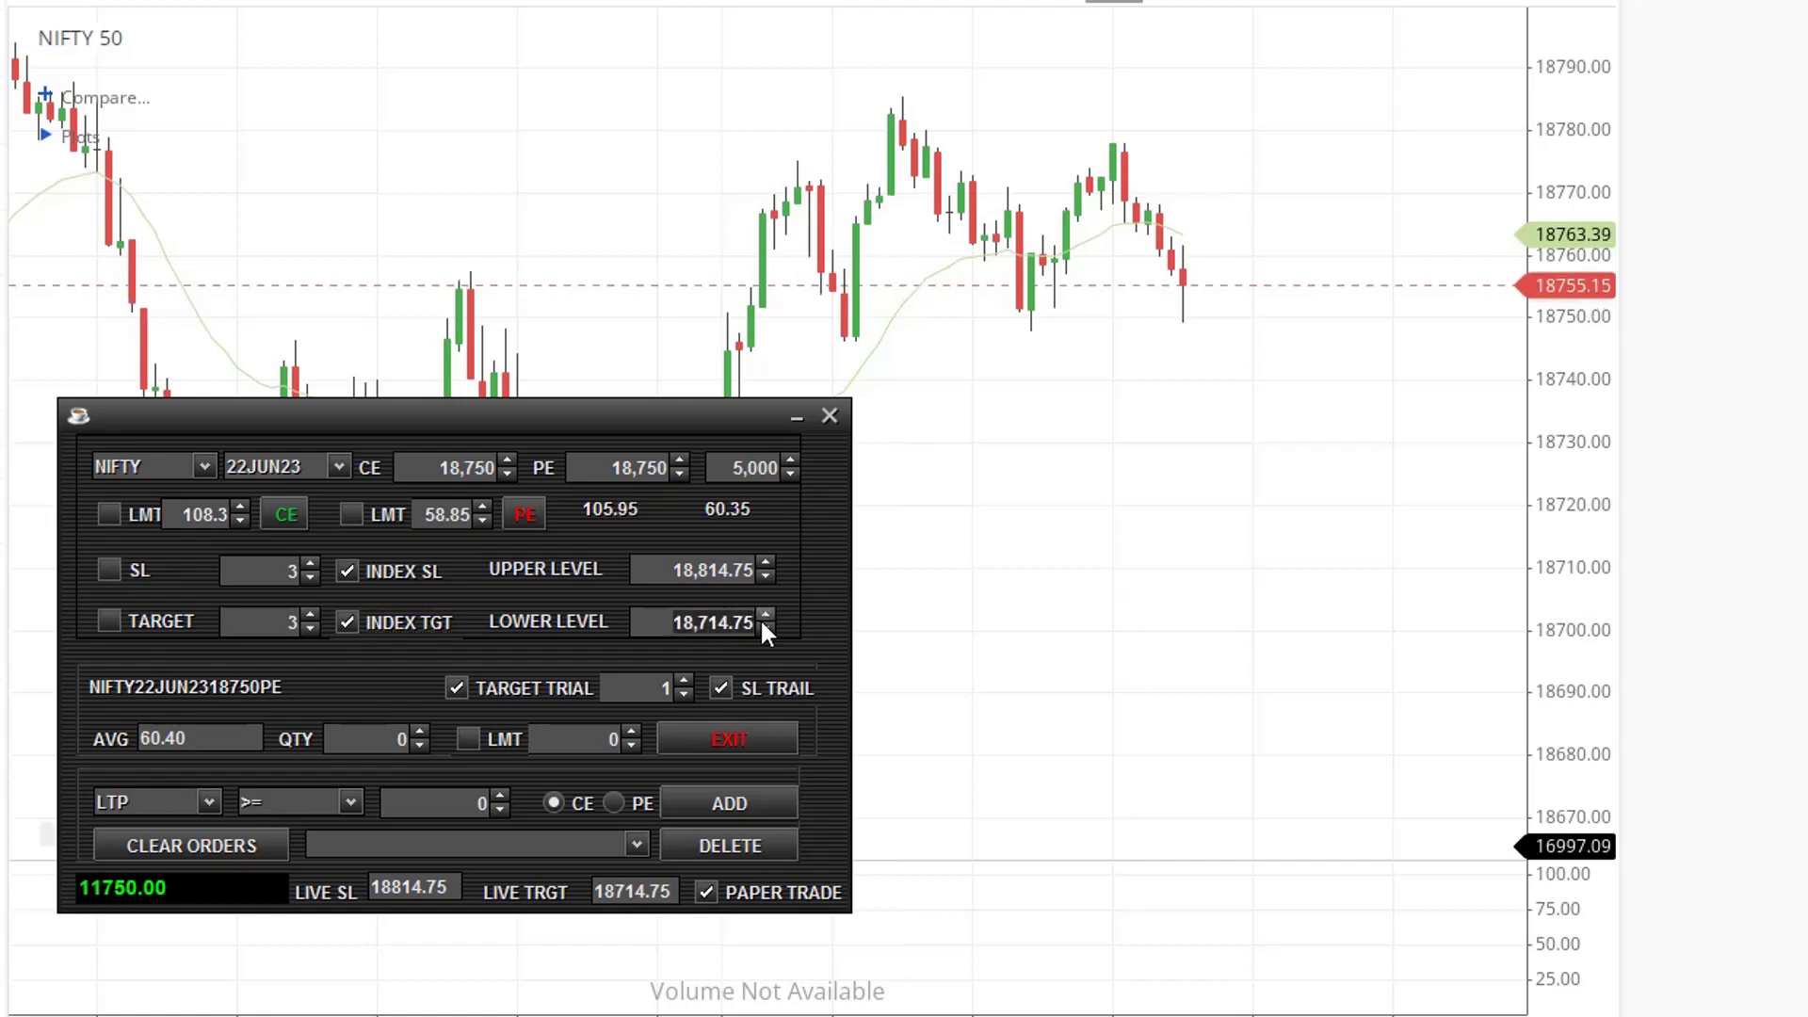
pyautogui.hotkey('ctrl', 'a')
pyautogui.write('18749')
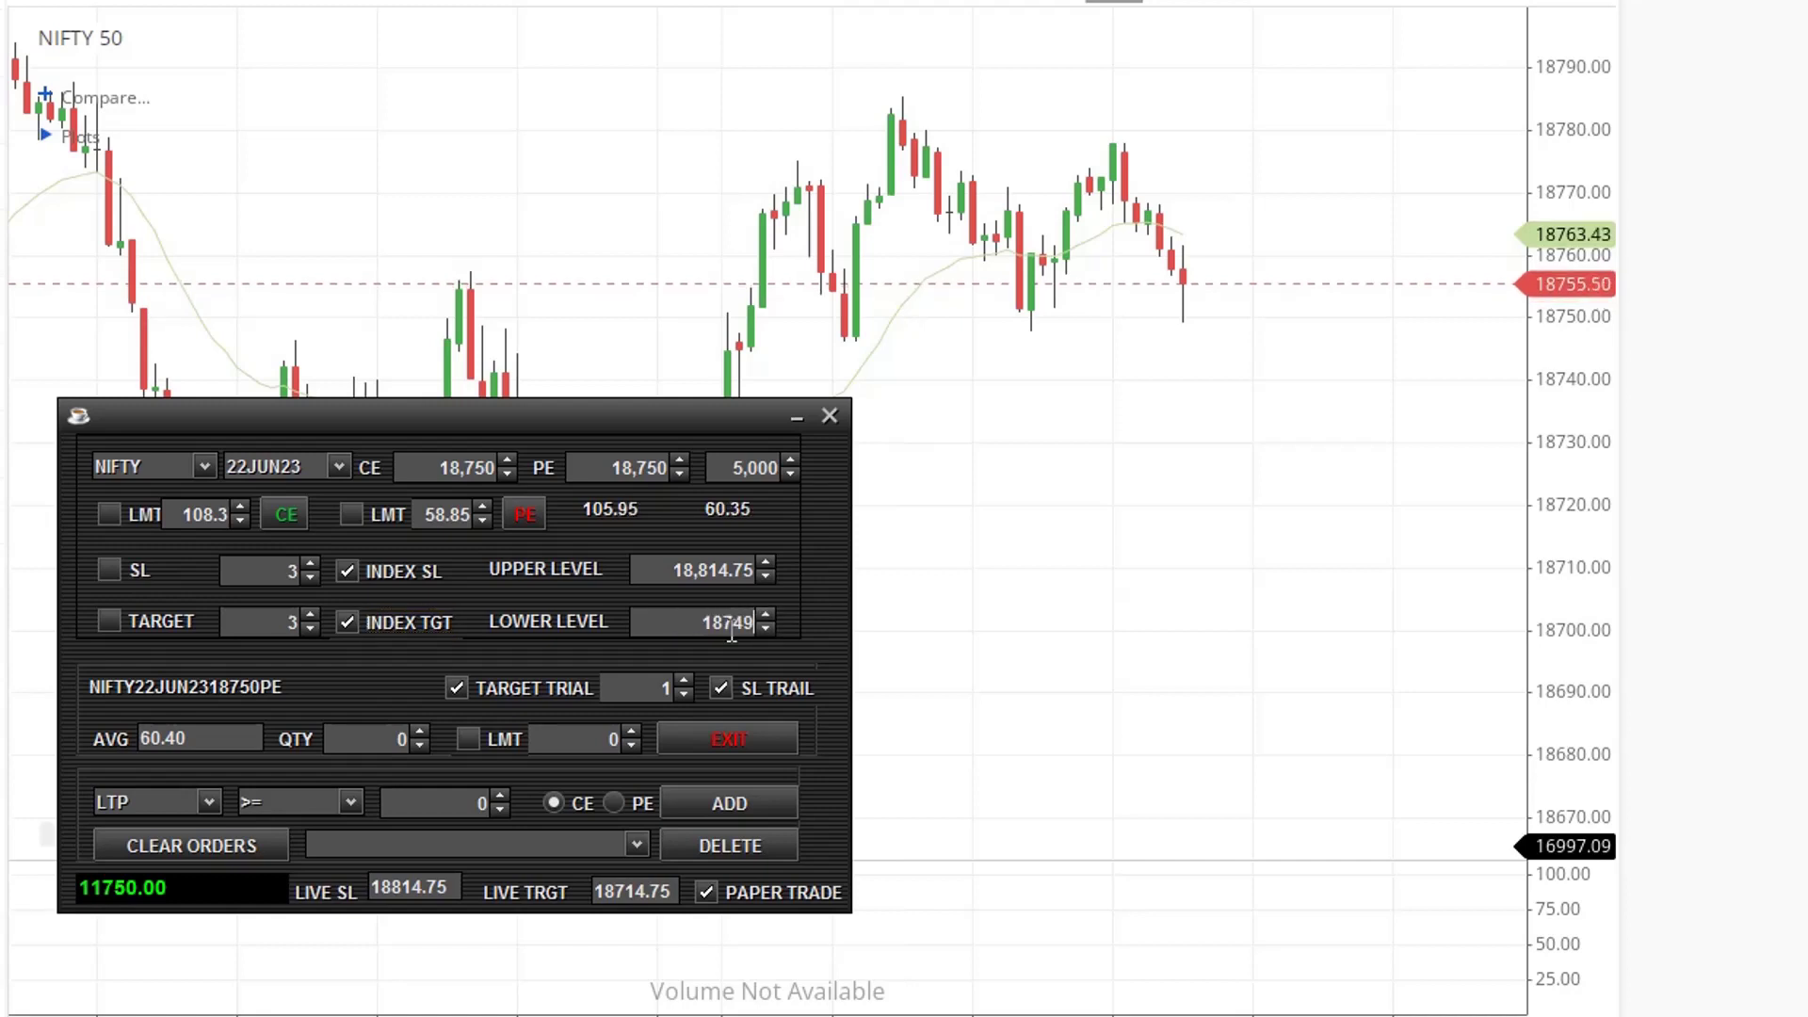
pyautogui.press('Return')
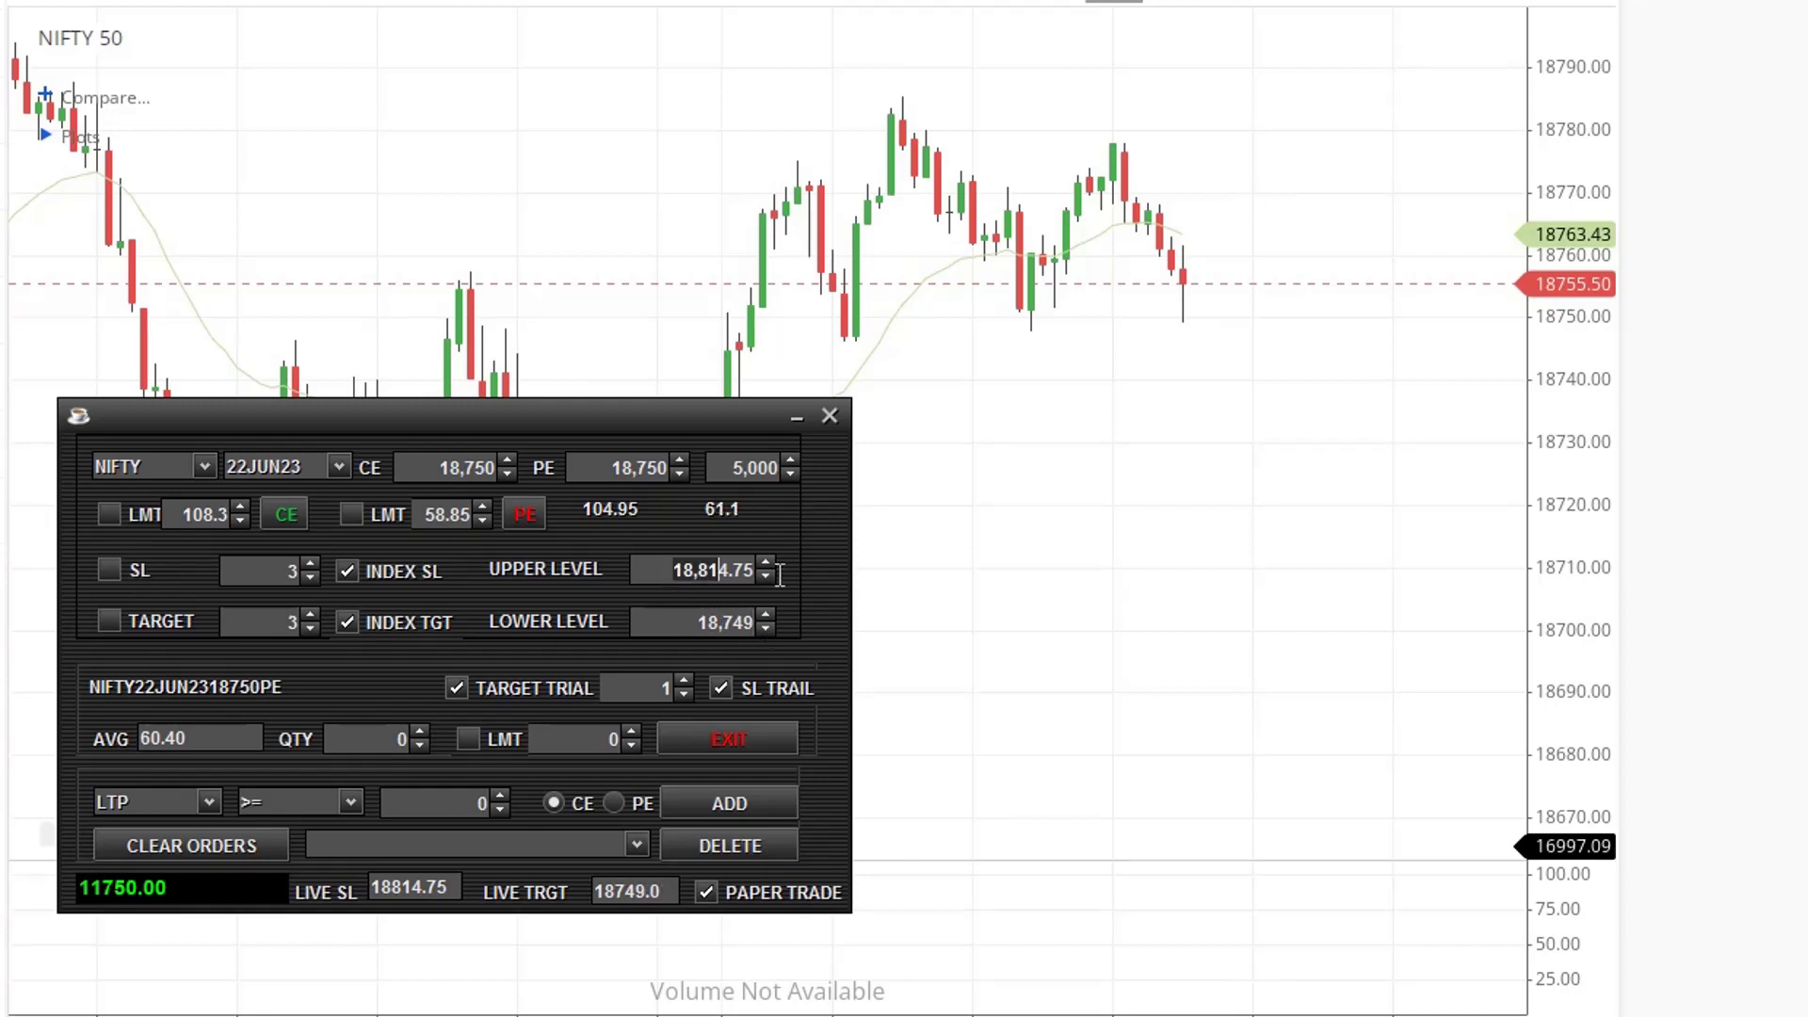
pyautogui.doubleClick(716, 579)
pyautogui.write('18770')
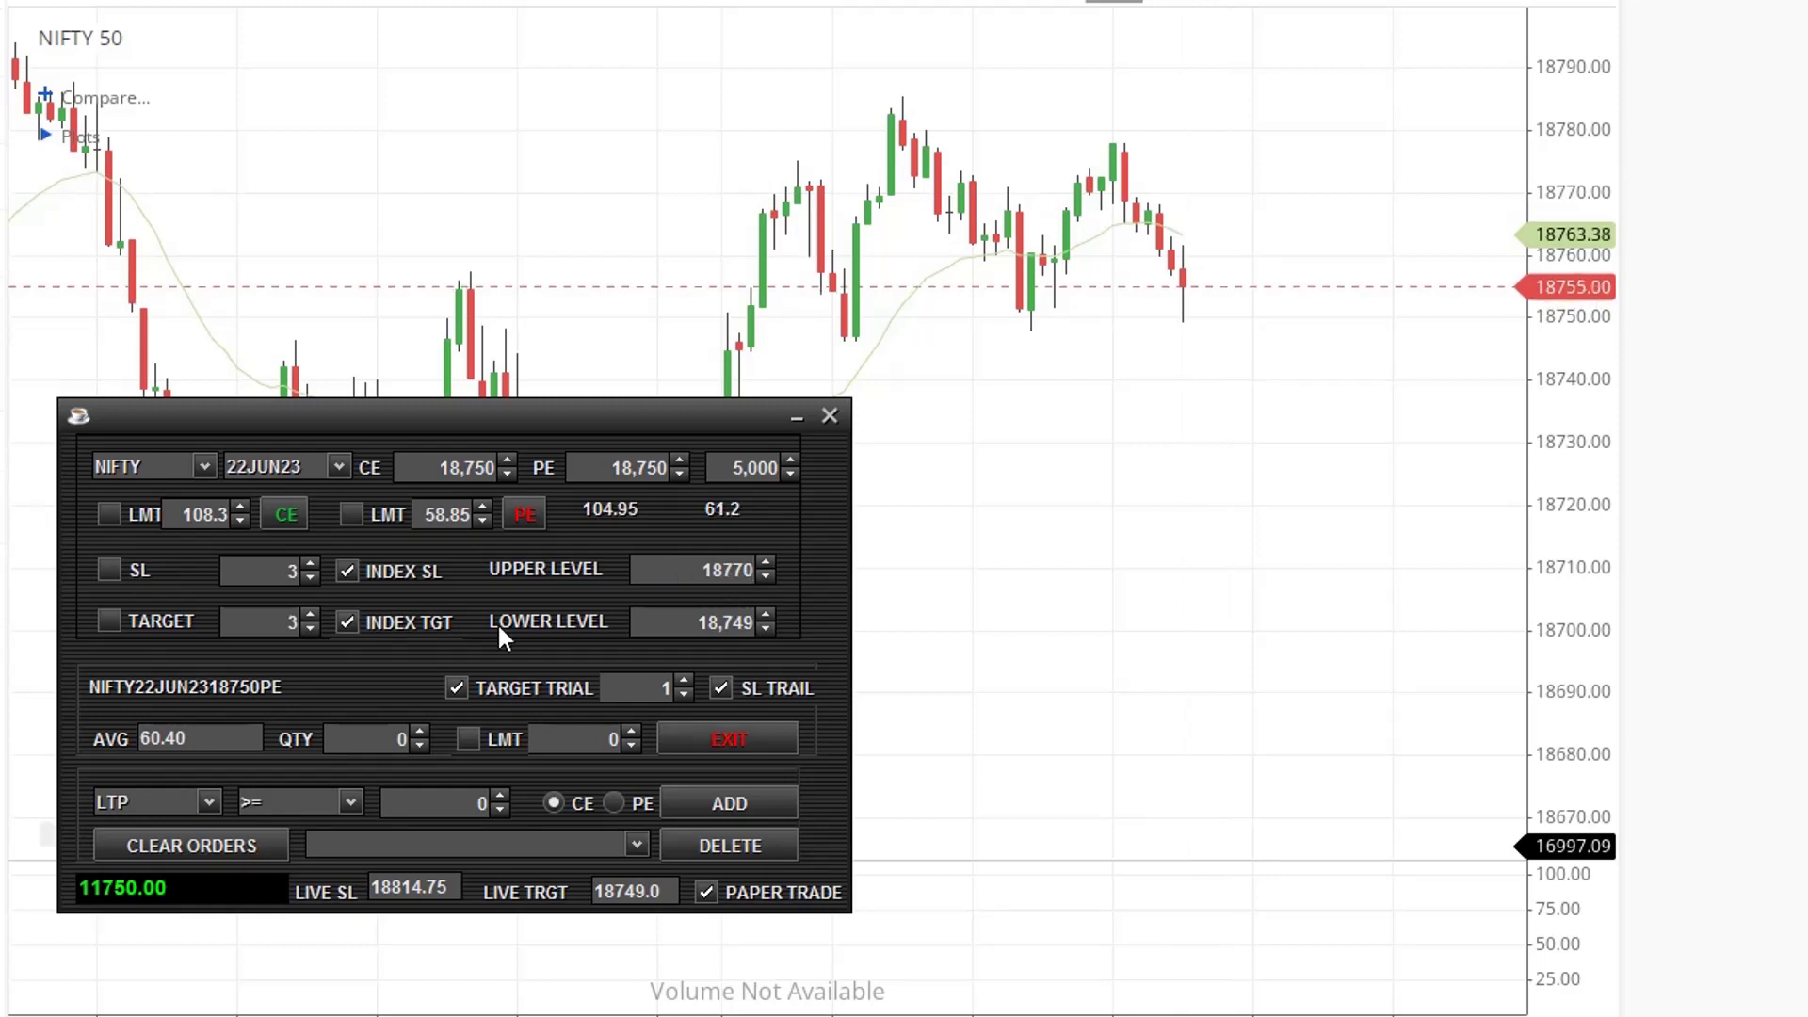
# Buy the 18750 PE and let the index target exit it at 13750.00 profit.
pyautogui.click(527, 514)
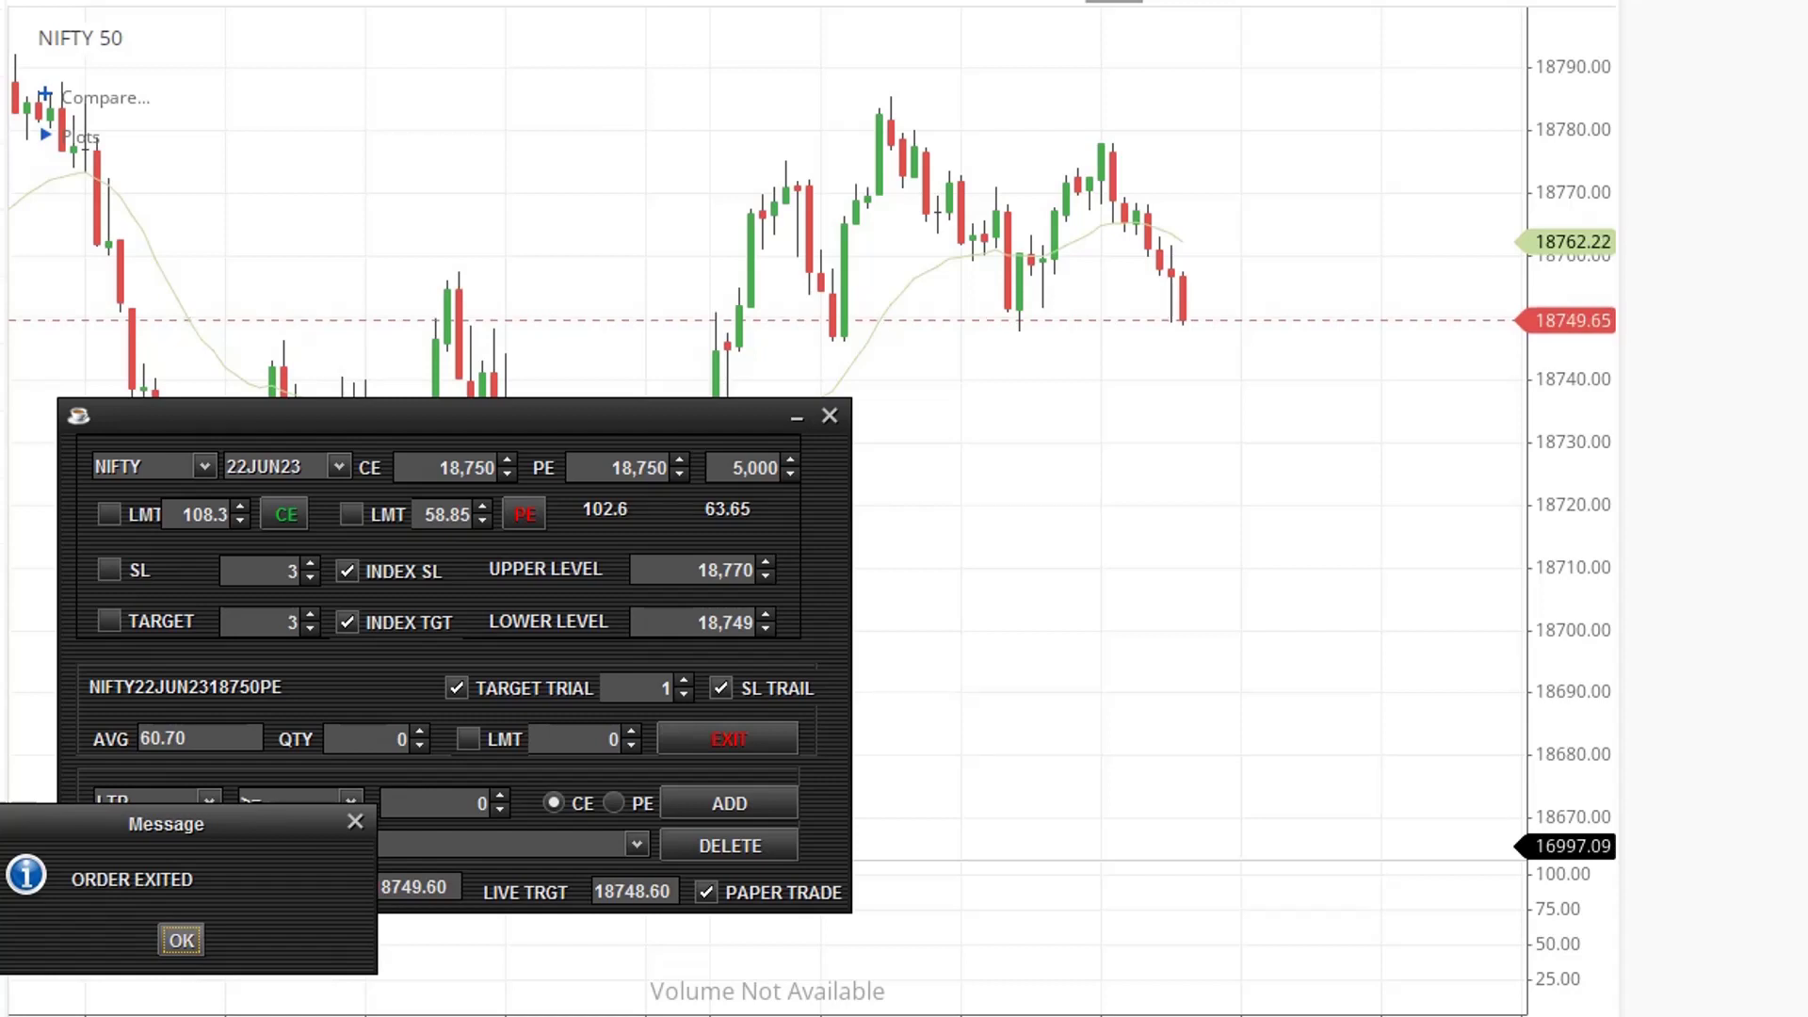
pyautogui.click(179, 940)
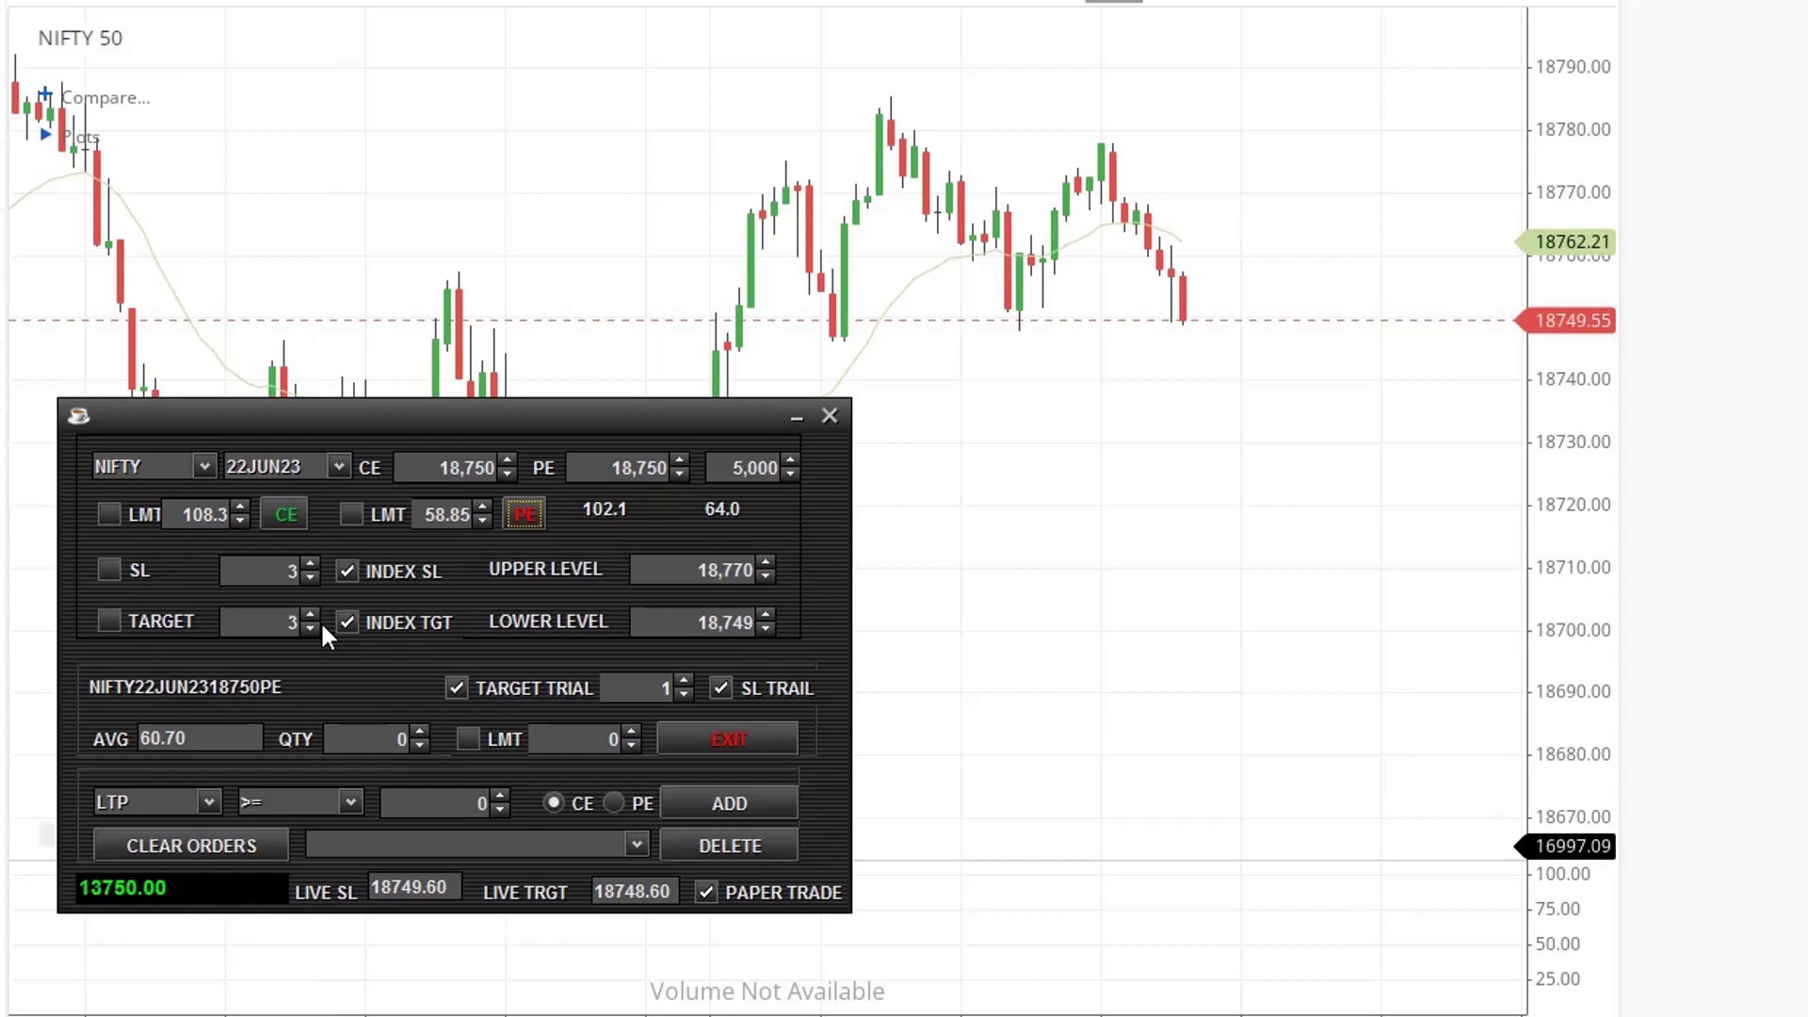
# Switch from index-level SL and target back to option-price SL and target.
pyautogui.click(346, 570)
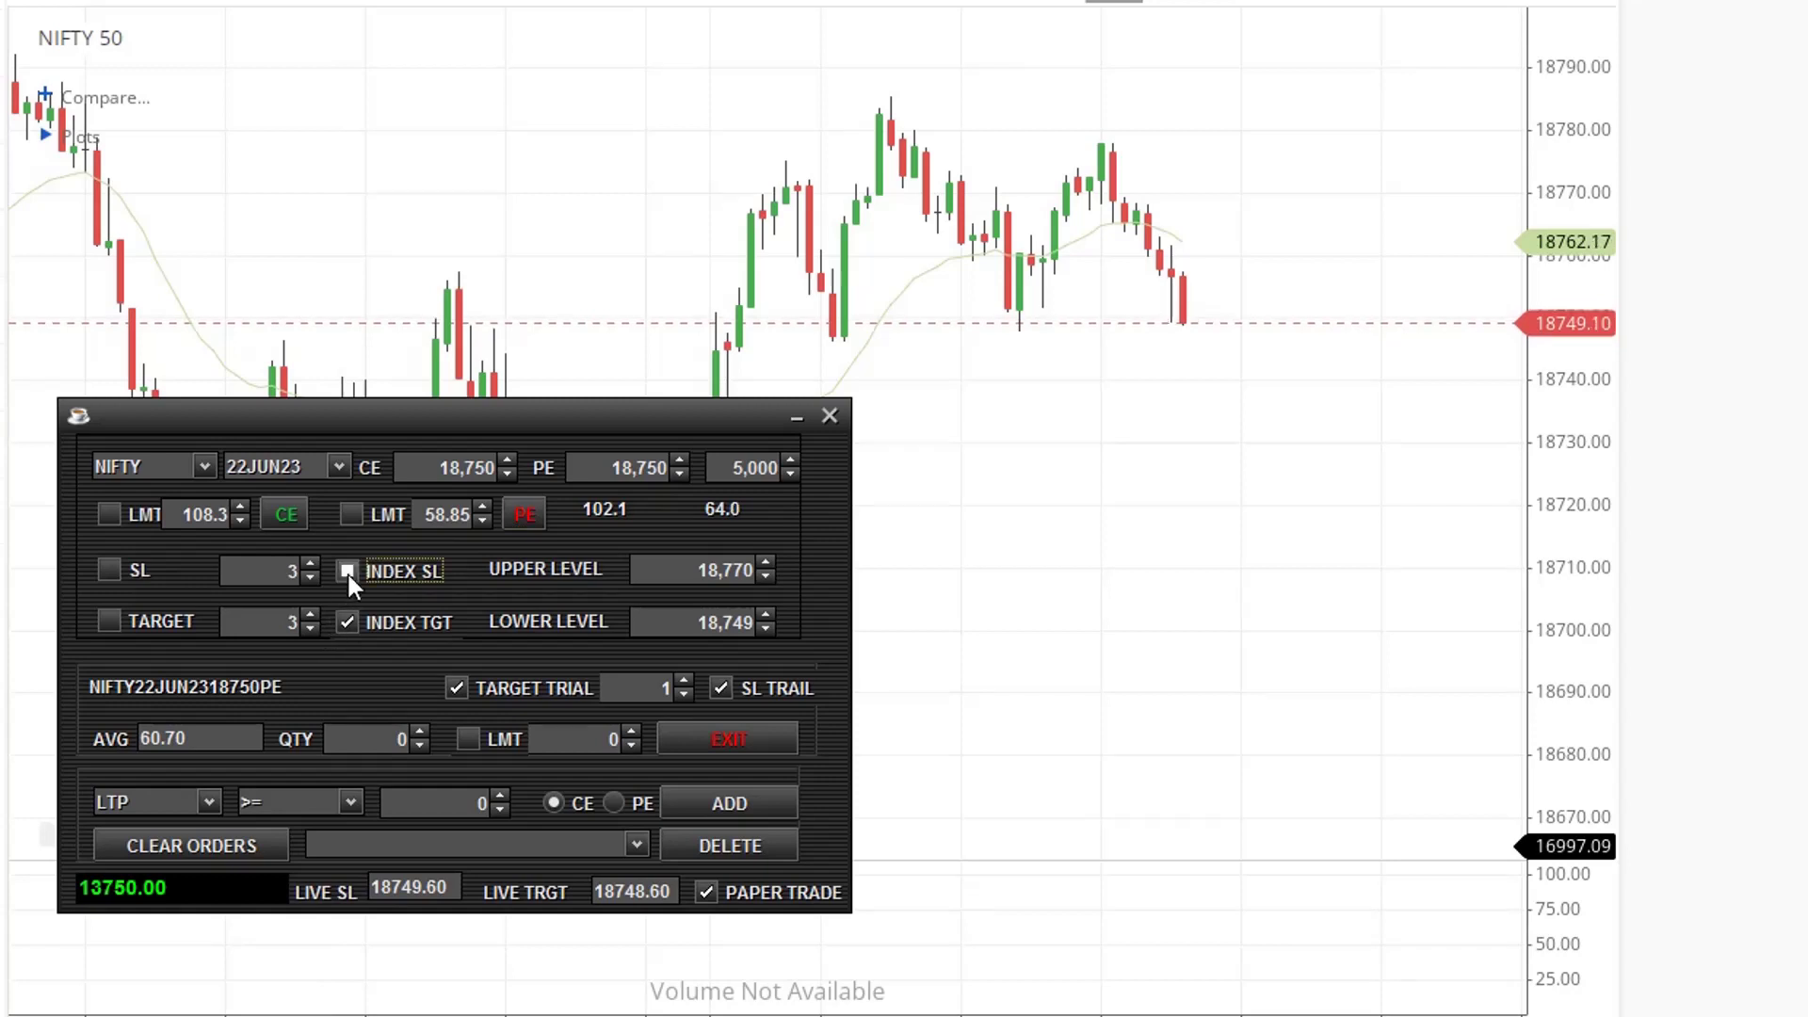
pyautogui.click(346, 622)
pyautogui.click(113, 570)
pyautogui.click(133, 617)
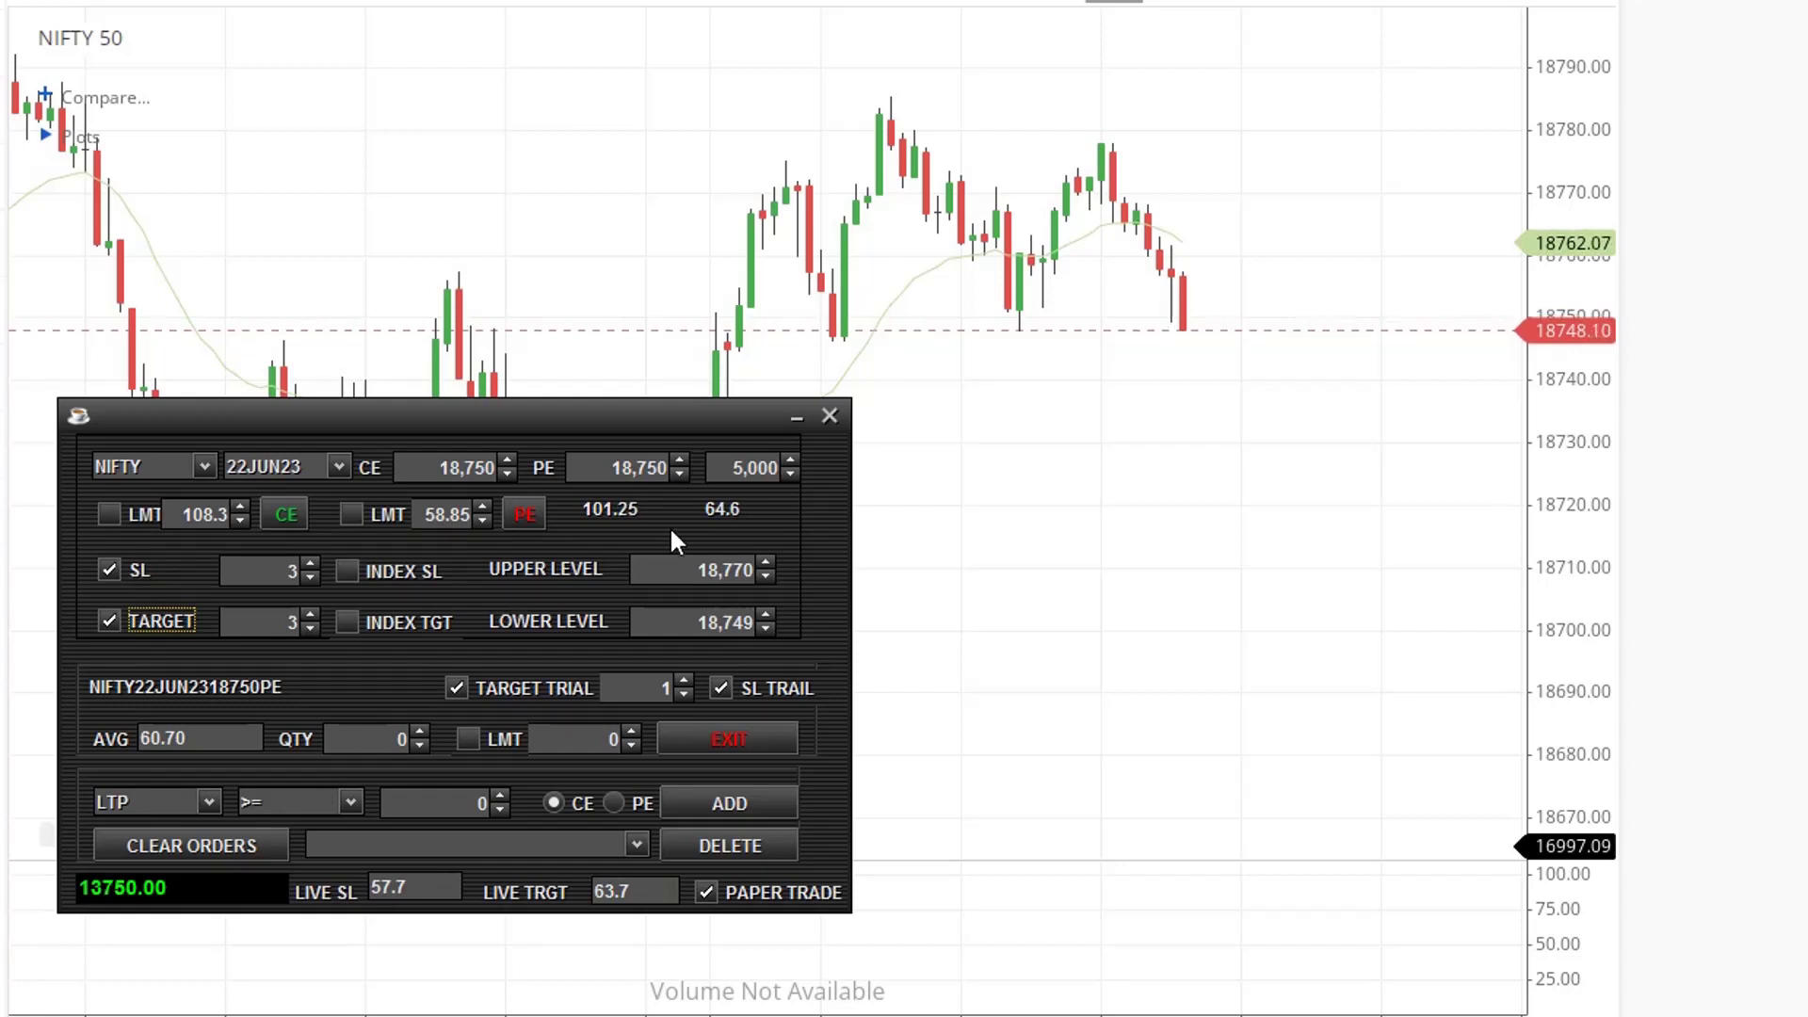
# Add a PE conditional order triggering at LTP <= 64, then exit the filled position.
pyautogui.click(260, 801)
pyautogui.click(262, 857)
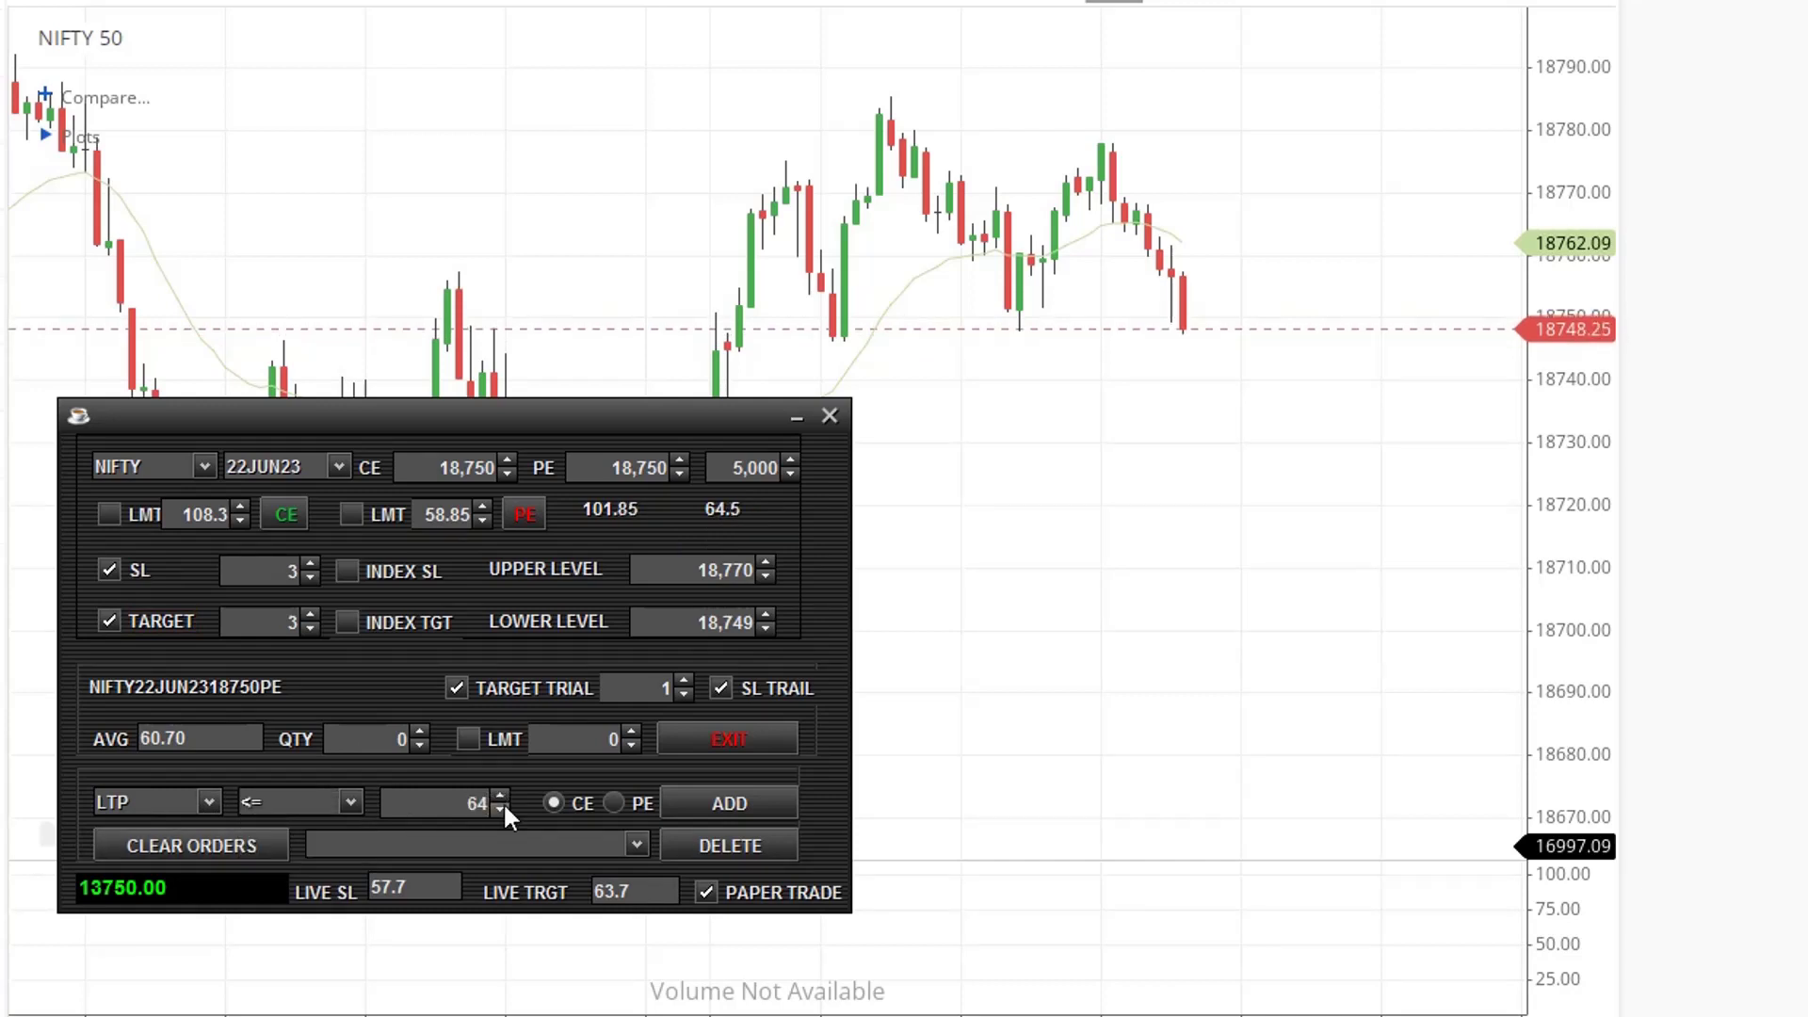
pyautogui.click(614, 802)
pyautogui.click(730, 803)
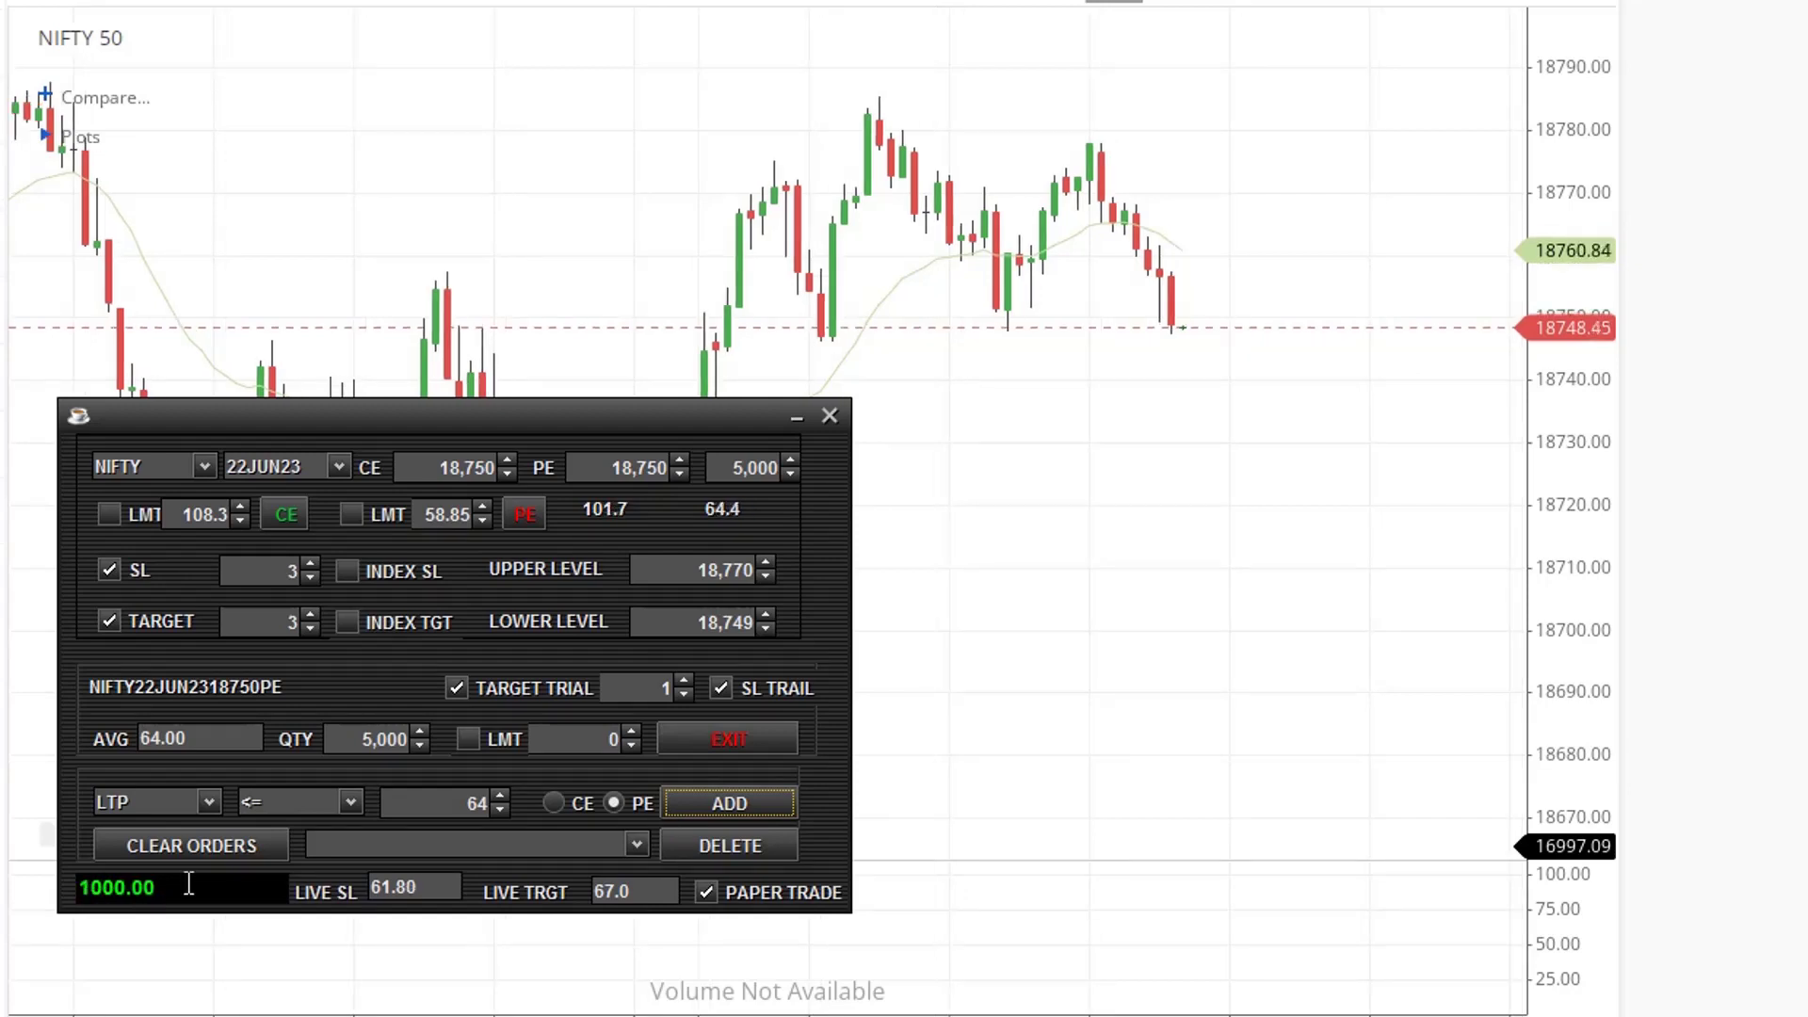
pyautogui.click(728, 739)
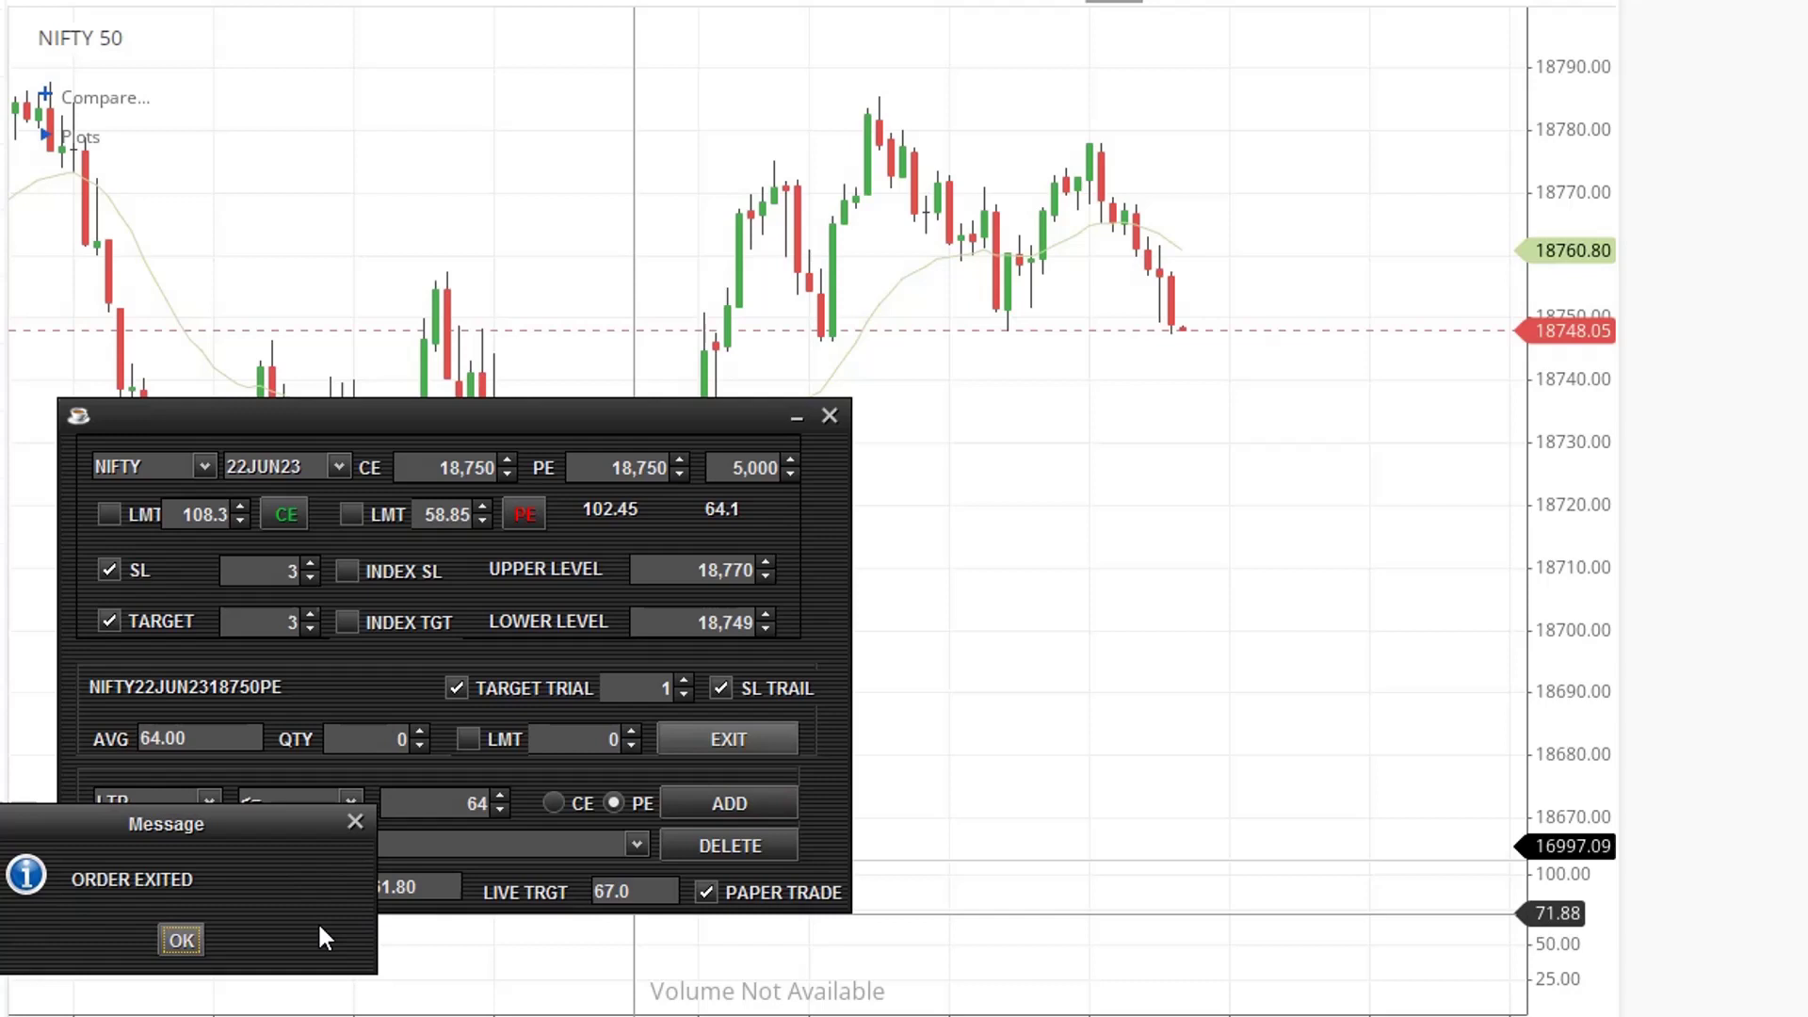
pyautogui.click(183, 940)
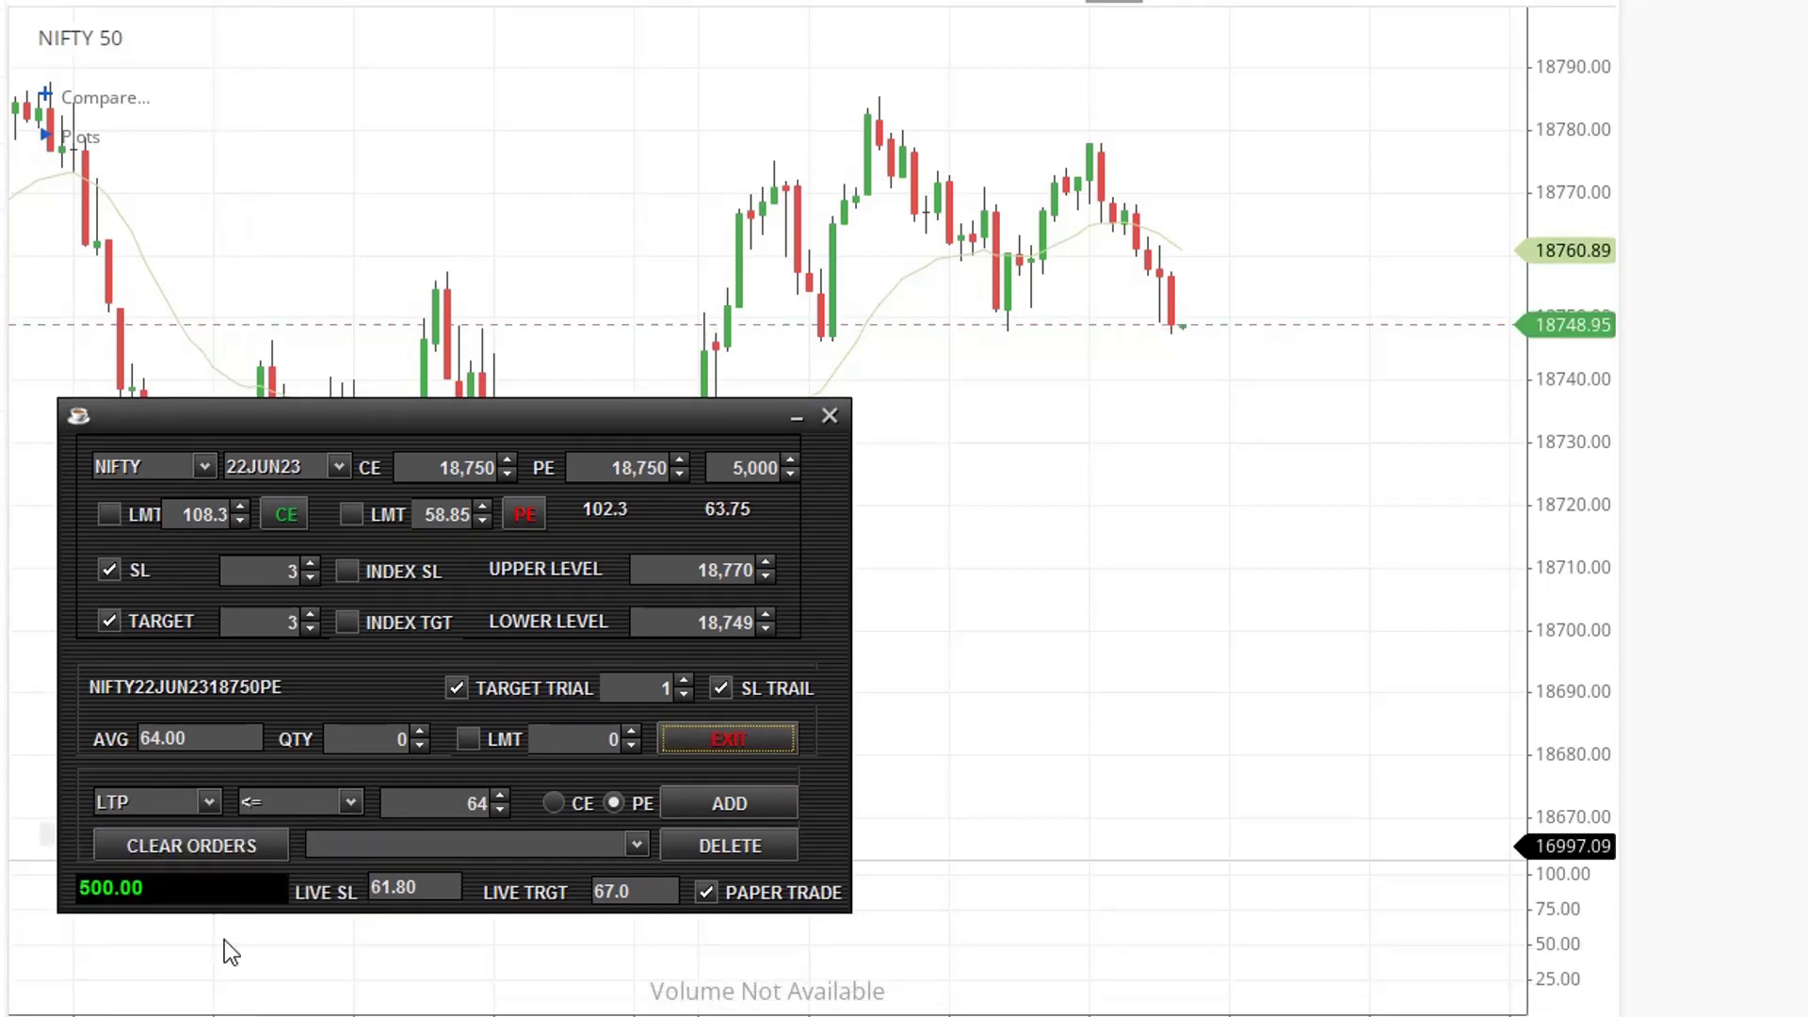
# Add a PE order triggered at NIFTY >= 18750, then exit the filled trade at 1250.00 profit.
pyautogui.click(176, 798)
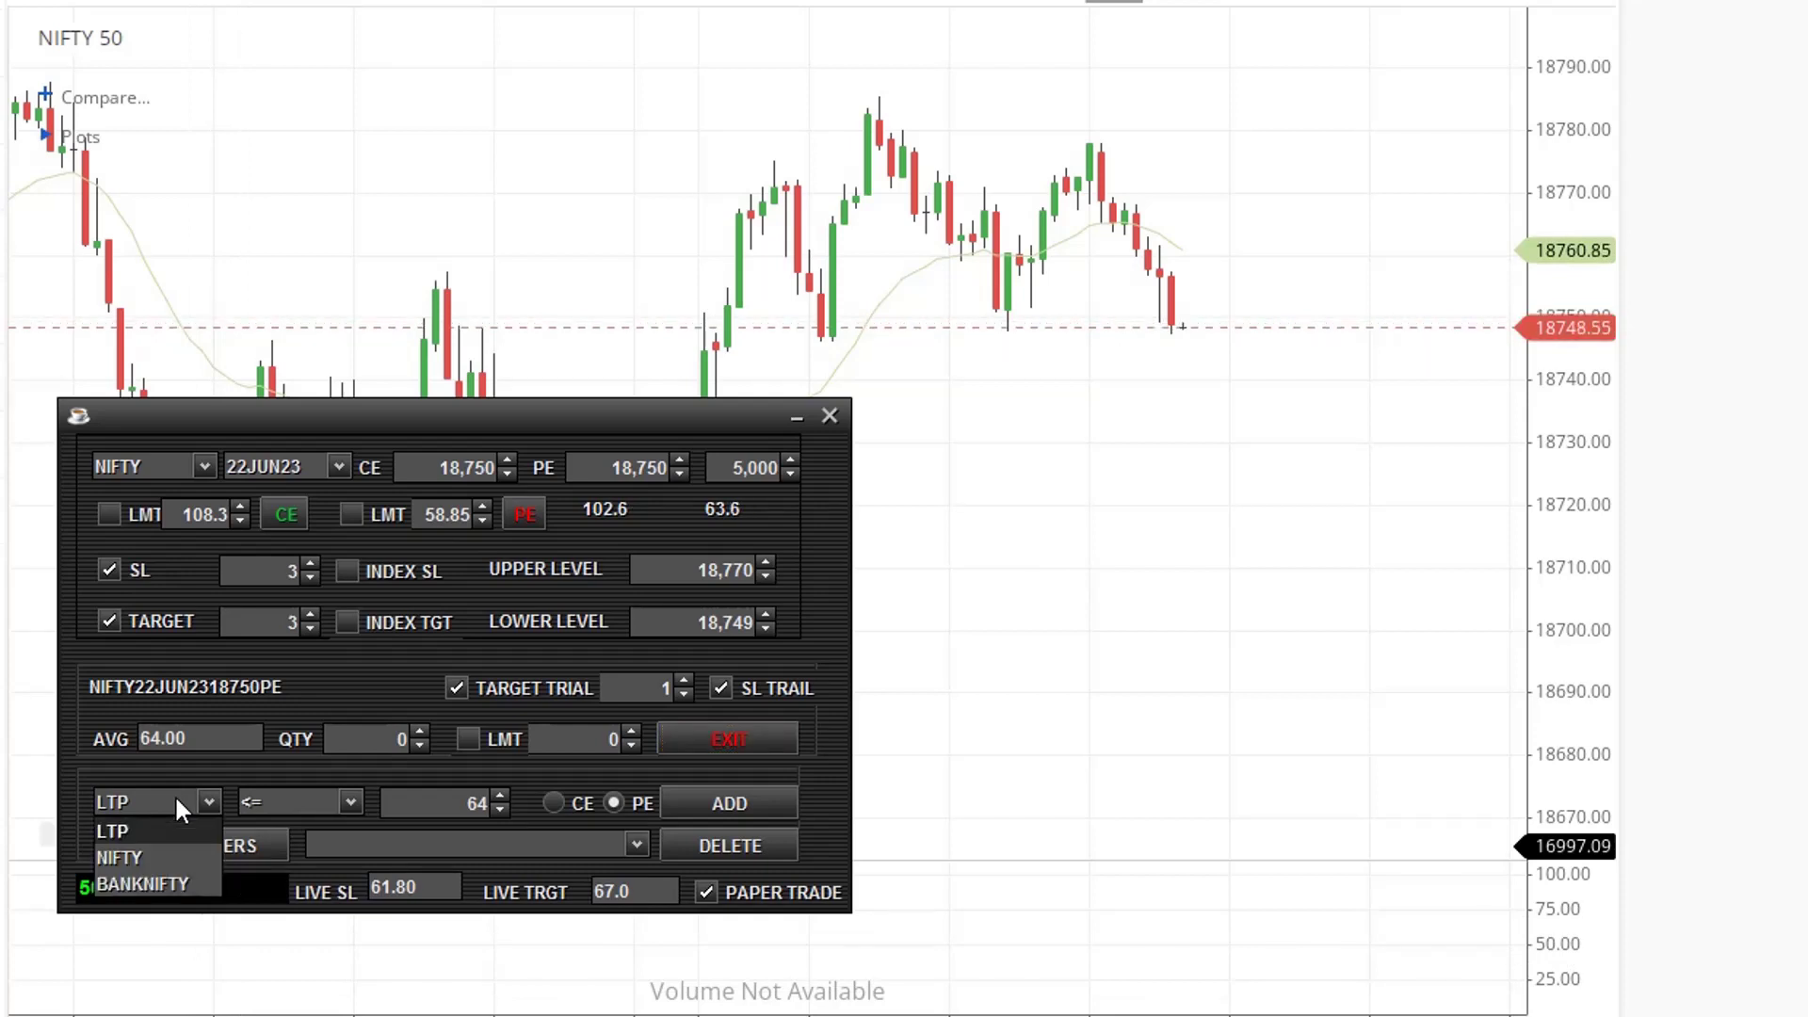
pyautogui.click(214, 860)
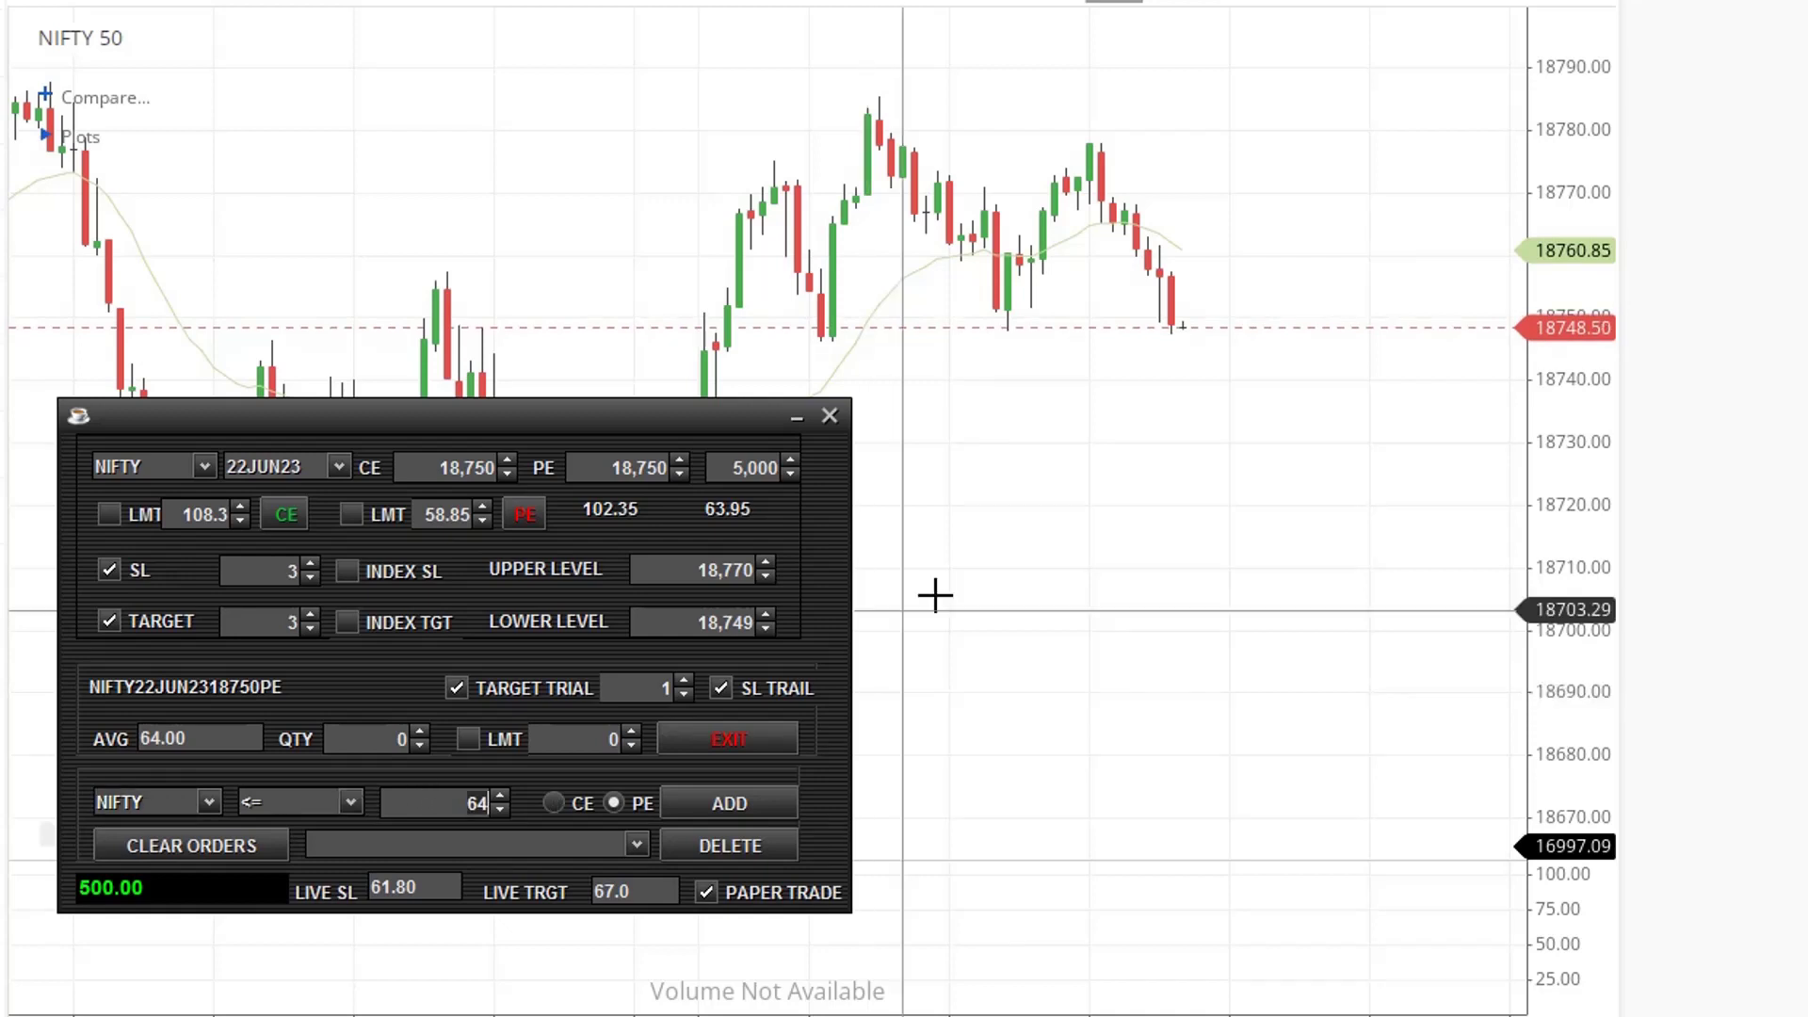
pyautogui.click(280, 800)
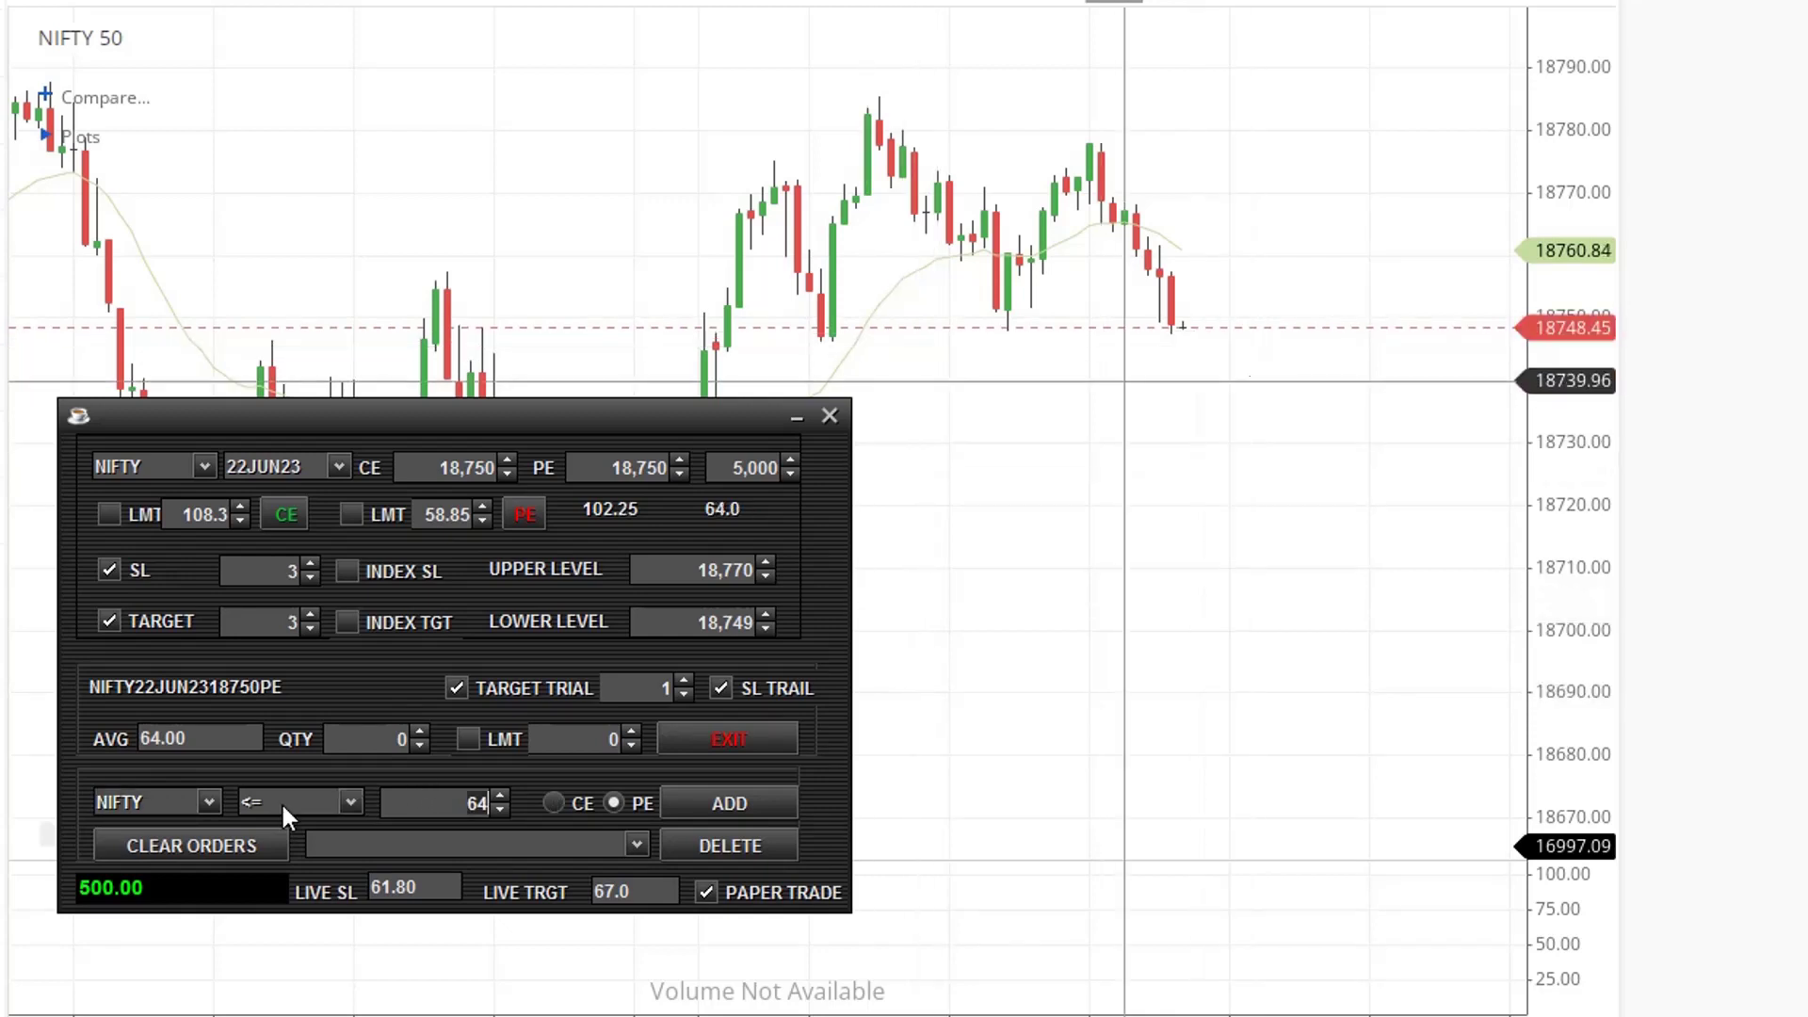
pyautogui.click(256, 835)
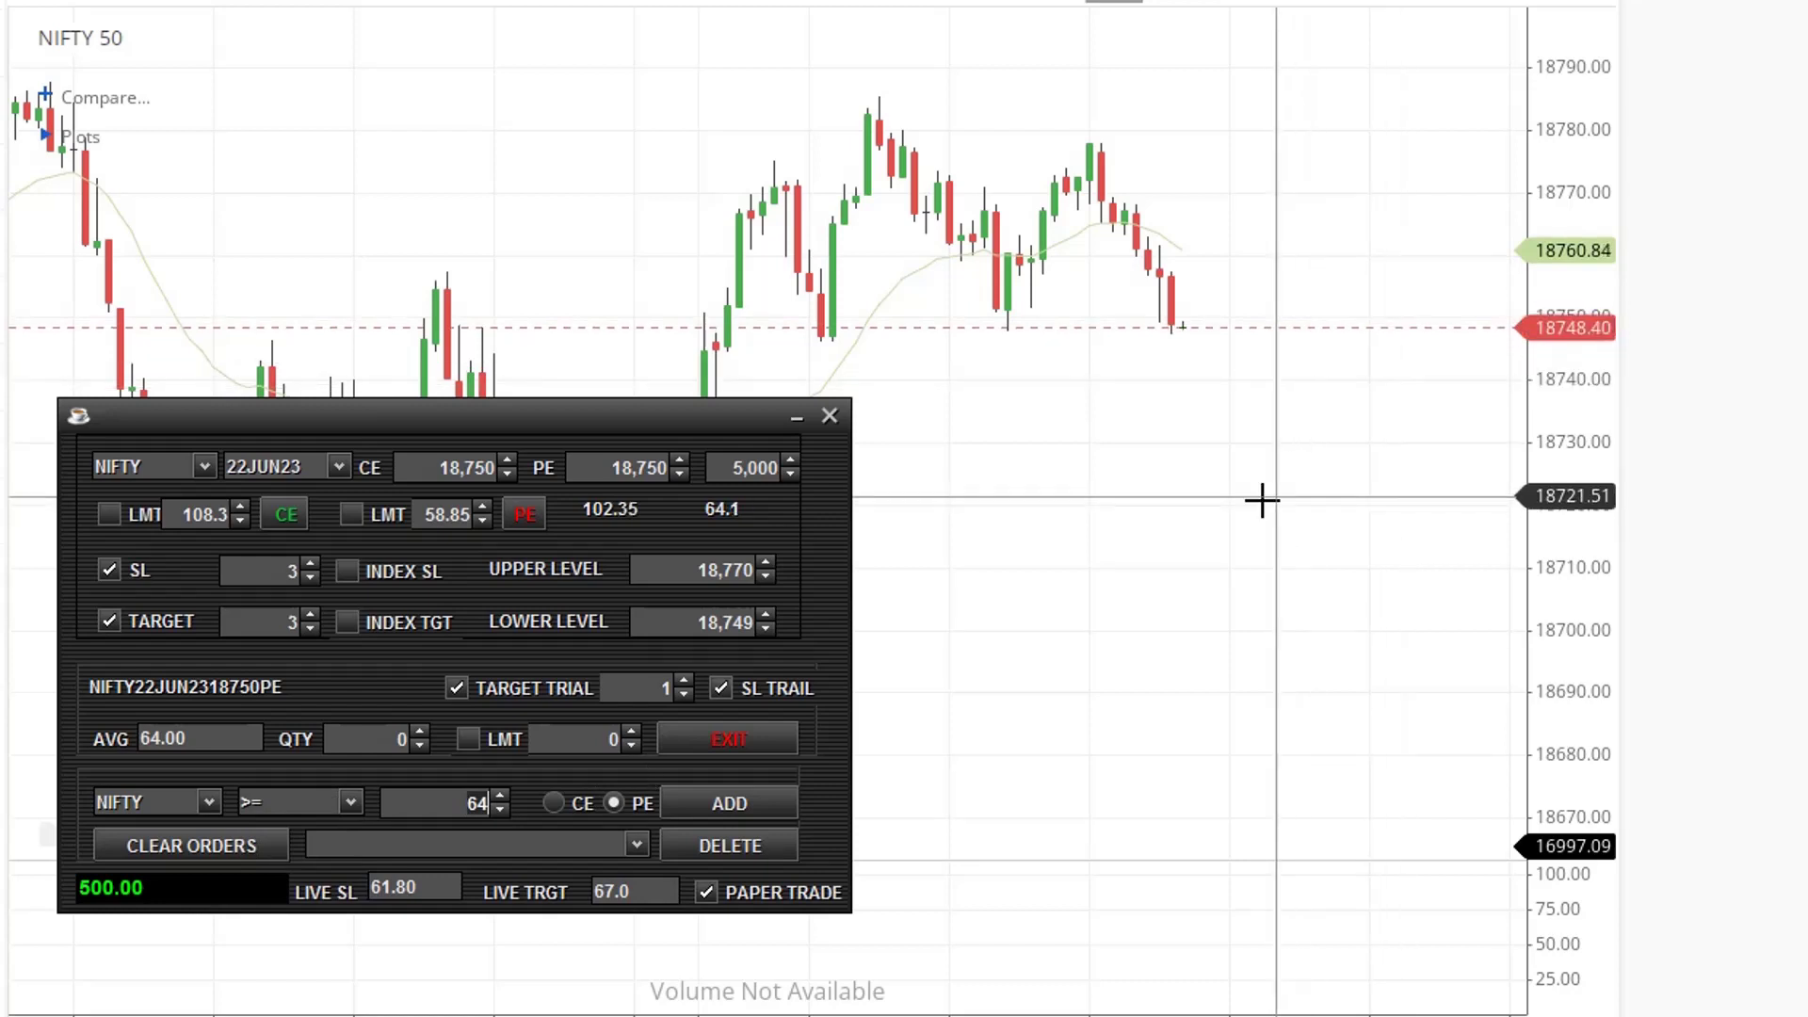
pyautogui.press('BackSpace')
pyautogui.press('BackSpace')
pyautogui.write('18750')
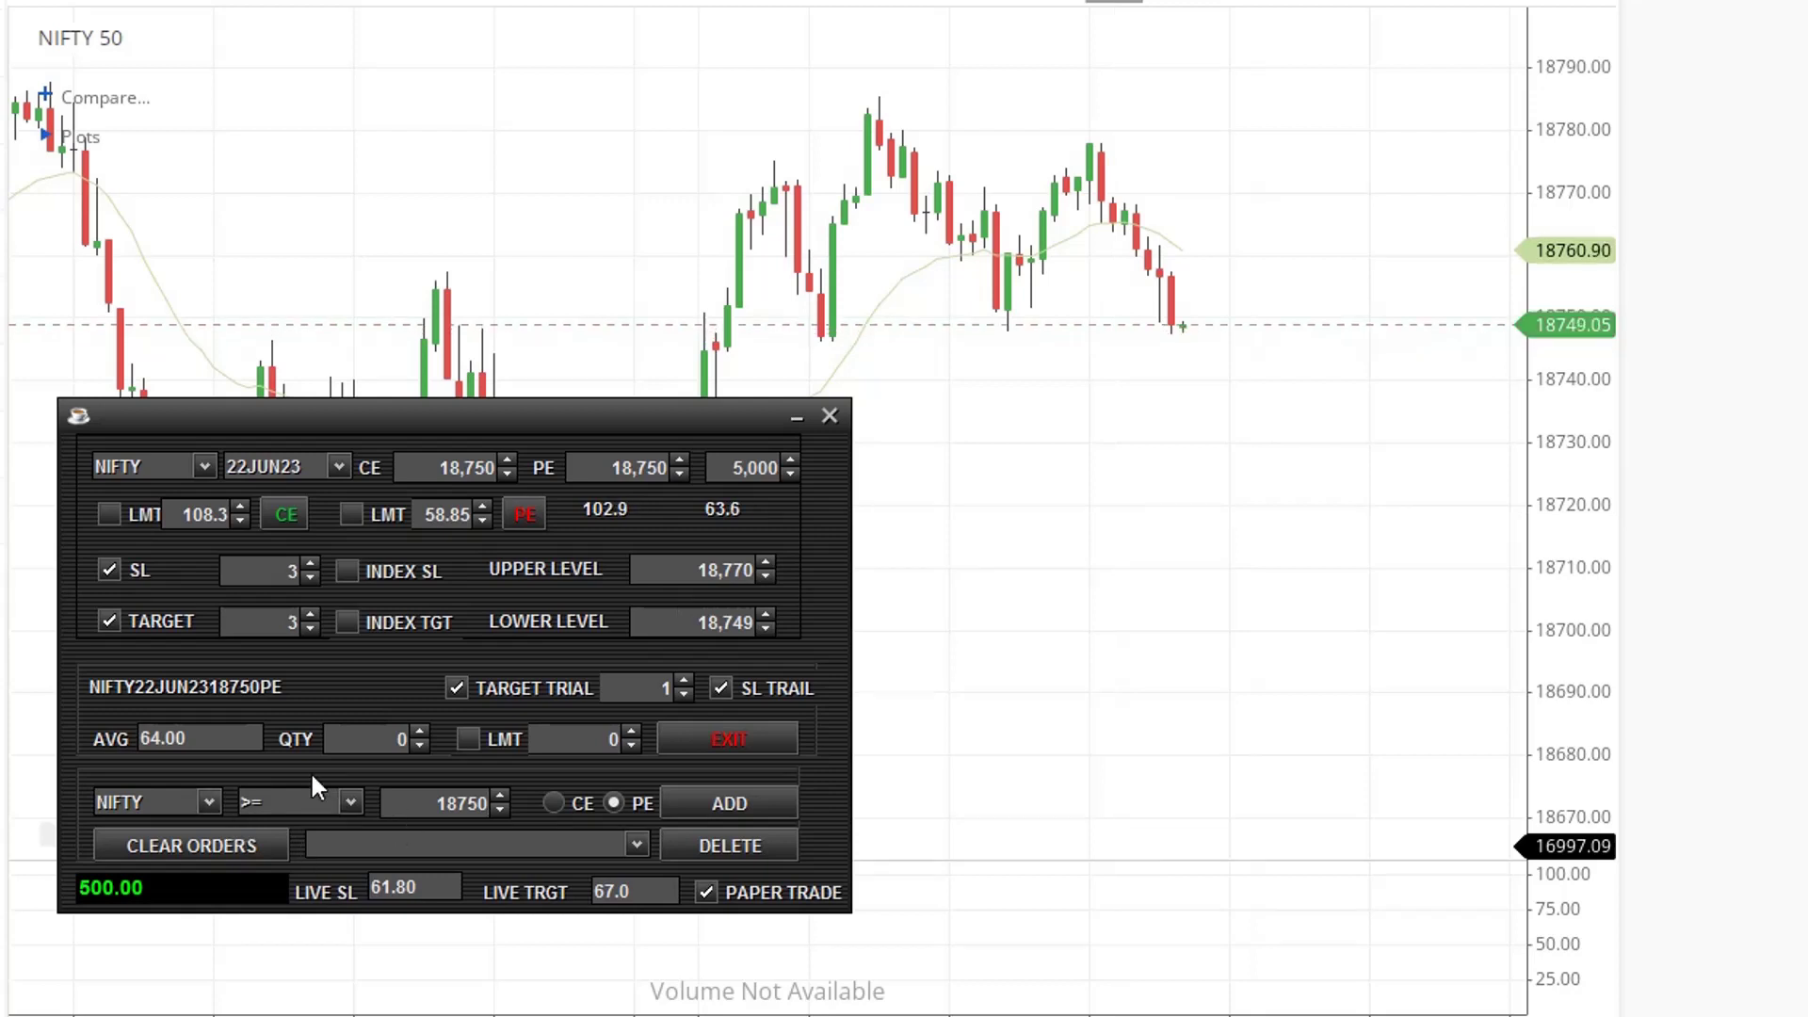
pyautogui.click(717, 796)
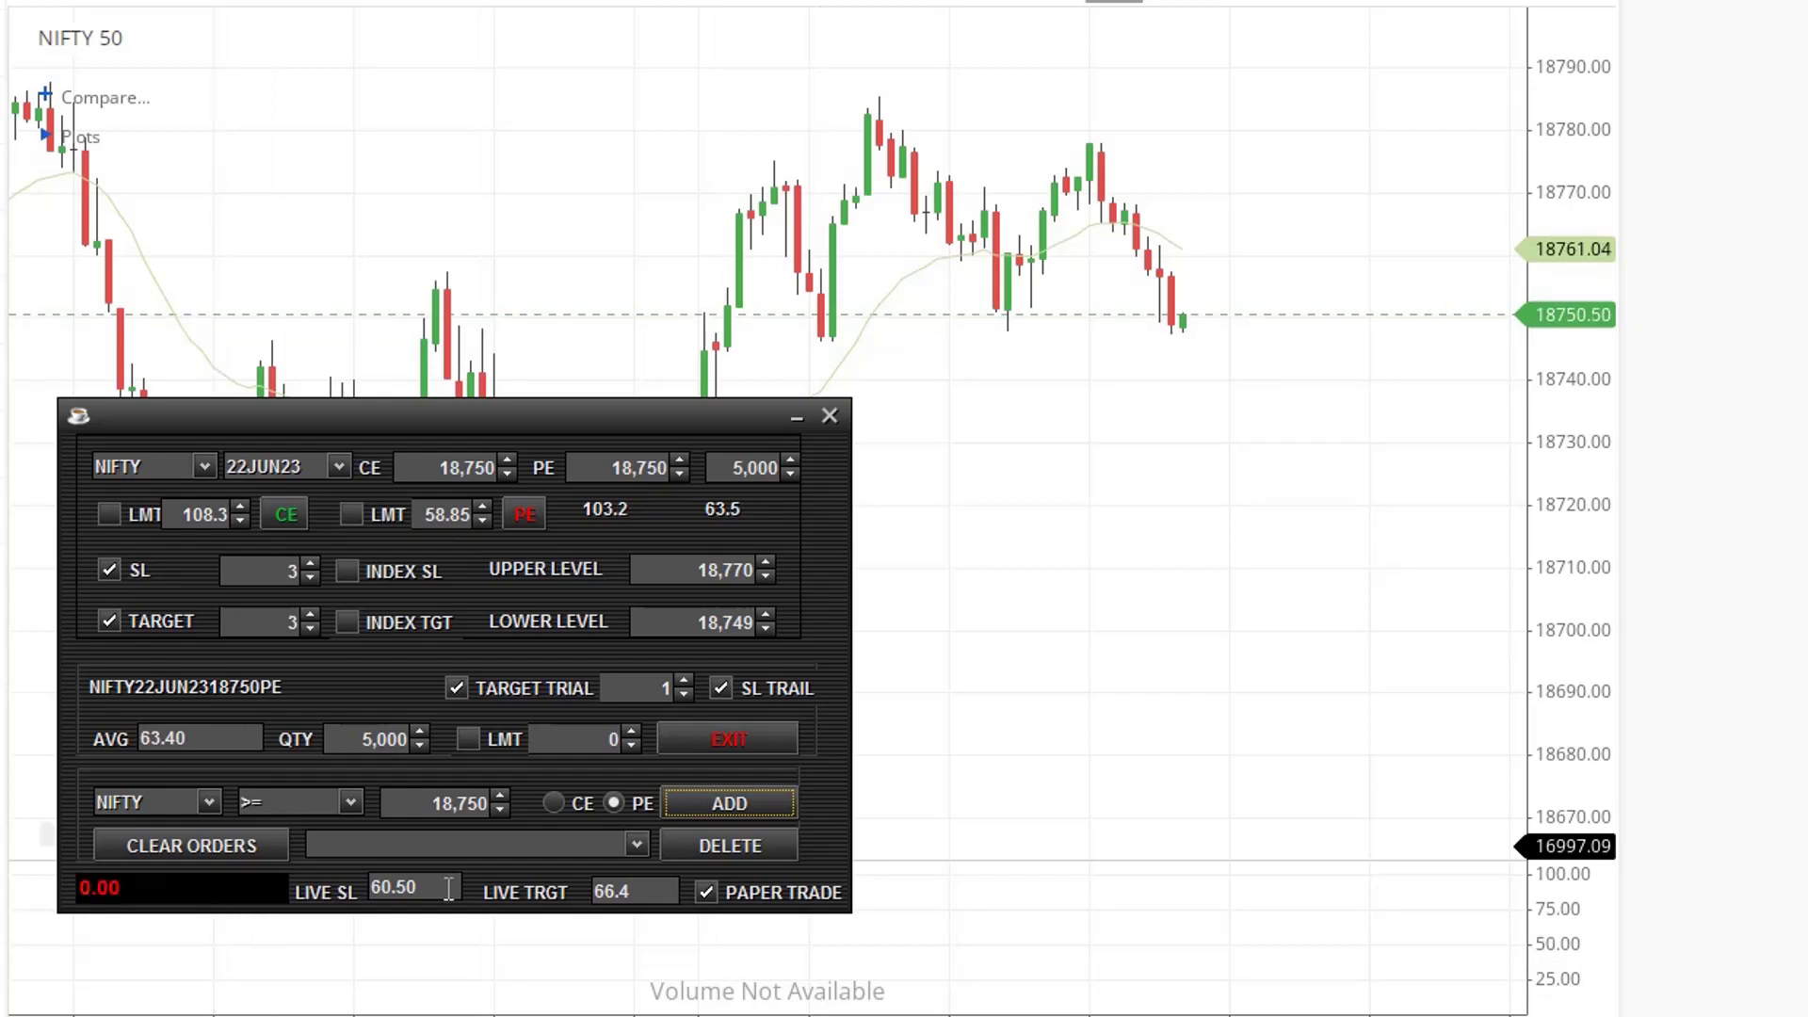
pyautogui.click(701, 739)
pyautogui.click(178, 940)
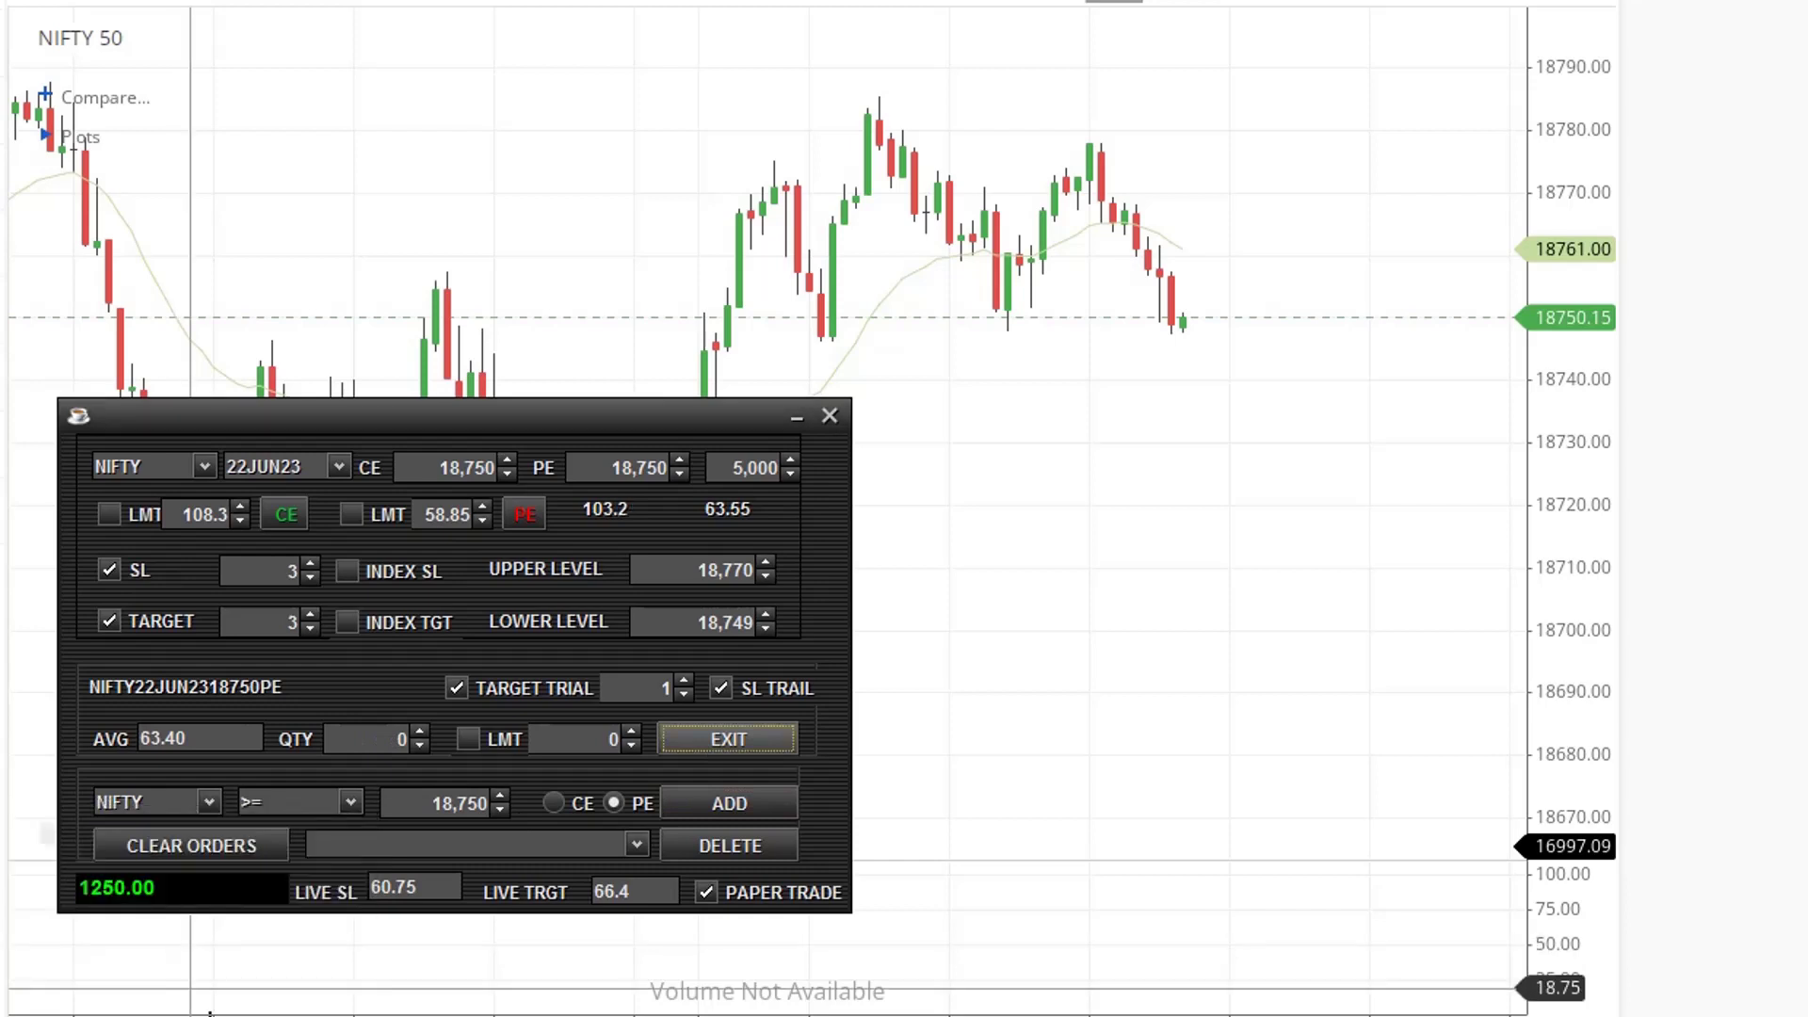